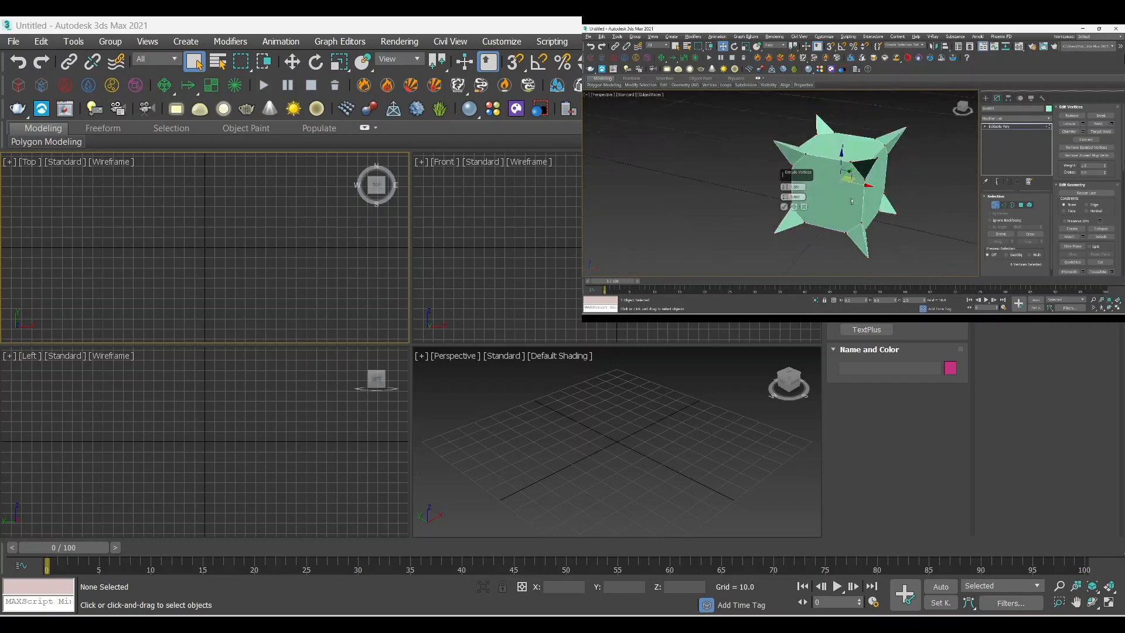
Step: Activate the Line spline tool for drawing in the Top view
{"action": "left_click", "coordinate": [867, 248]}
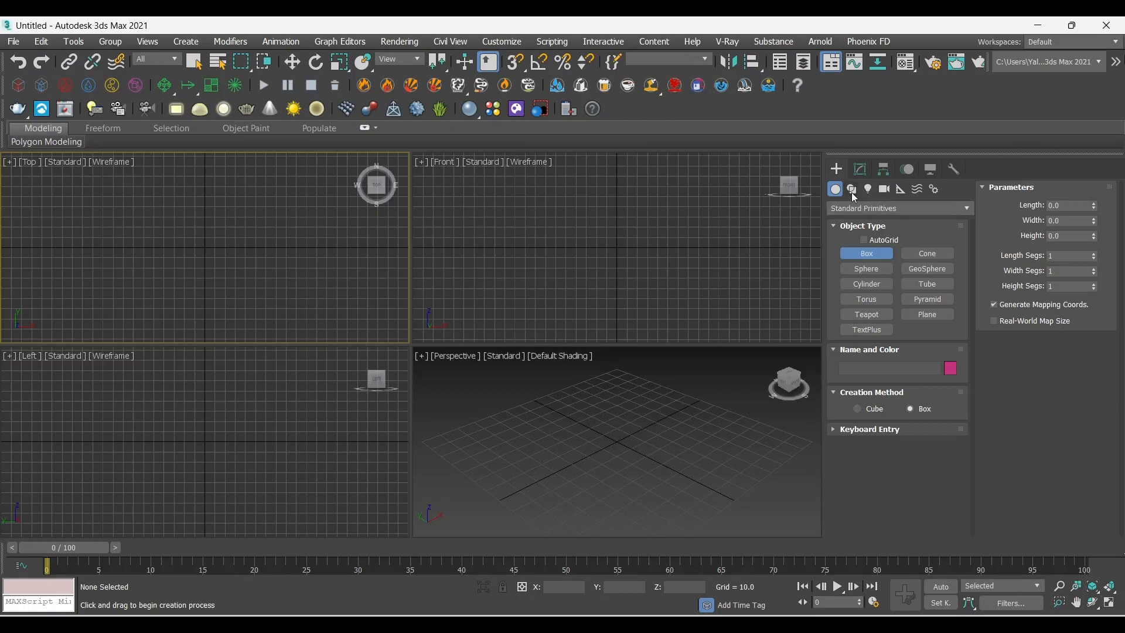
{"action": "left_click", "coordinate": [852, 192]}
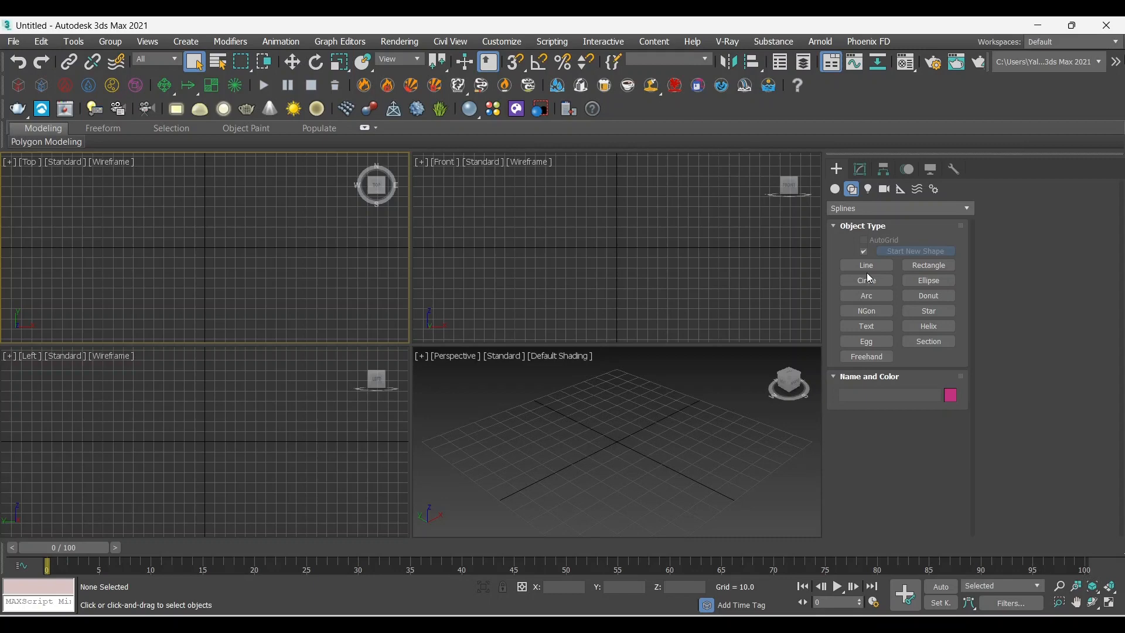
{"action": "left_click", "coordinate": [885, 276]}
{"action": "left_click", "coordinate": [872, 271]}
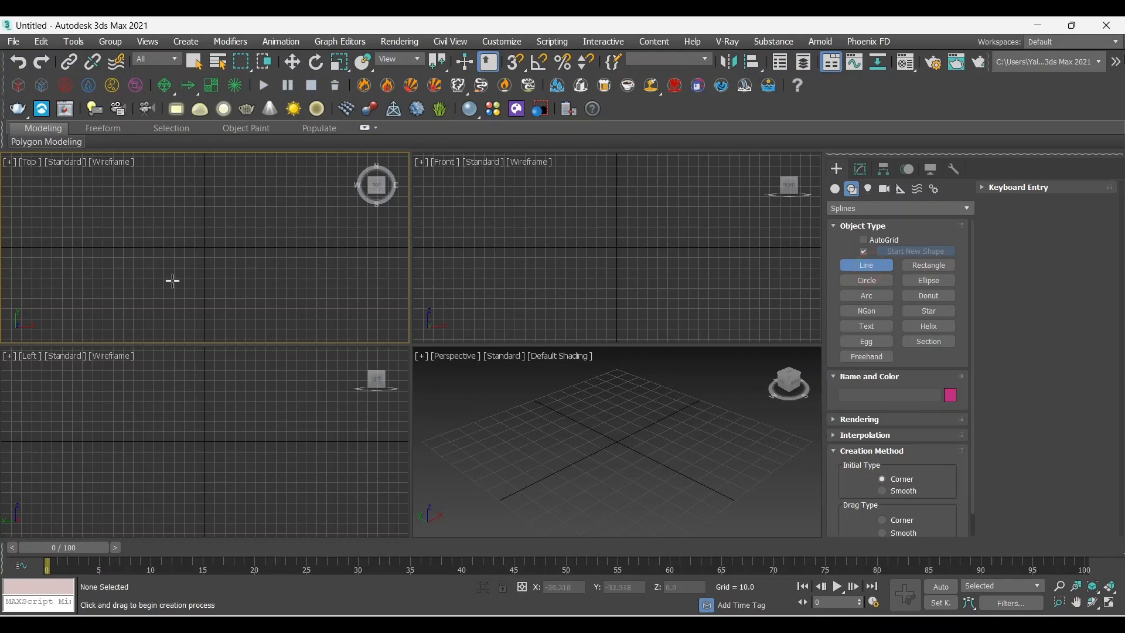
{"action": "middle_click_drag", "start_coordinate": [181, 246], "coordinate": [171, 269]}
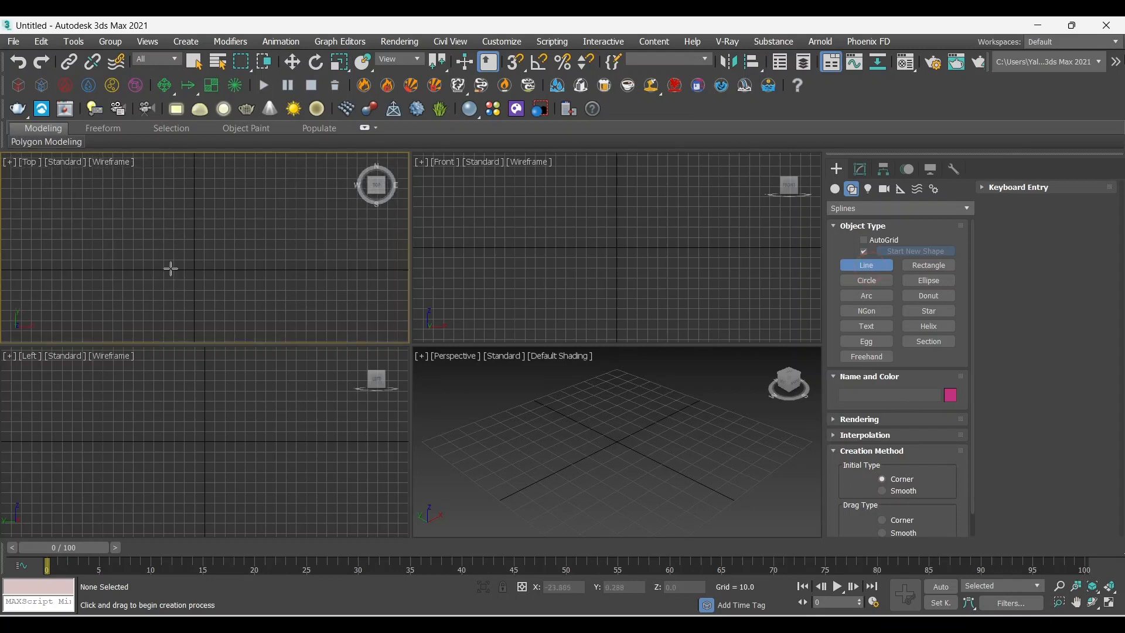
{"action": "scroll", "coordinate": [189, 286], "scroll_direction": "up", "scroll_amount": 2}
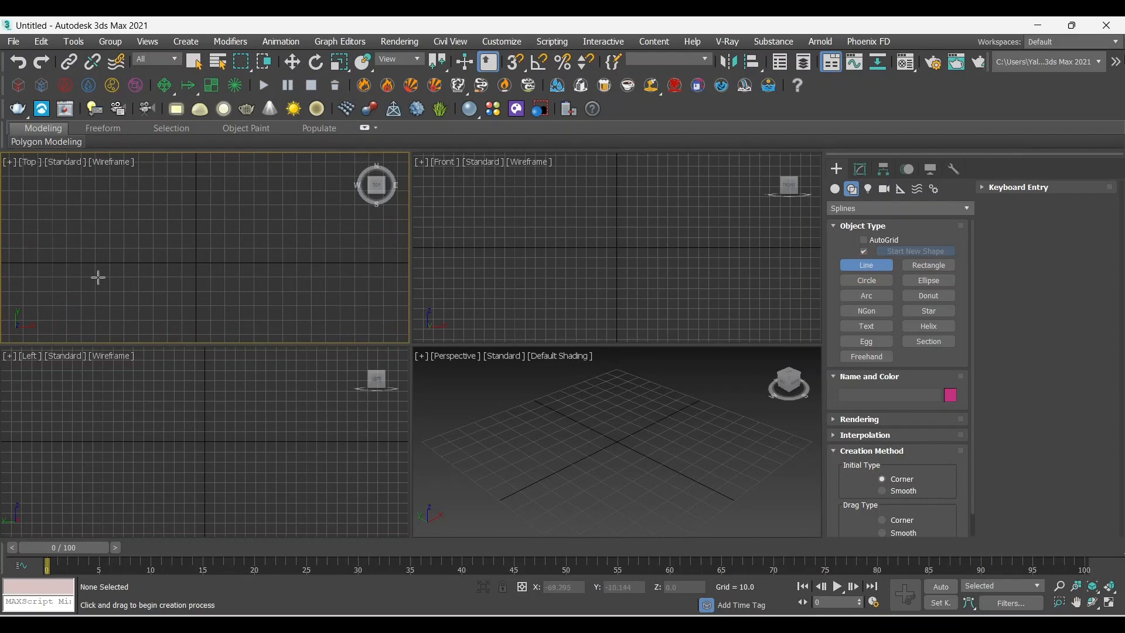
{"action": "scroll", "coordinate": [162, 271], "scroll_direction": "down", "scroll_amount": 3}
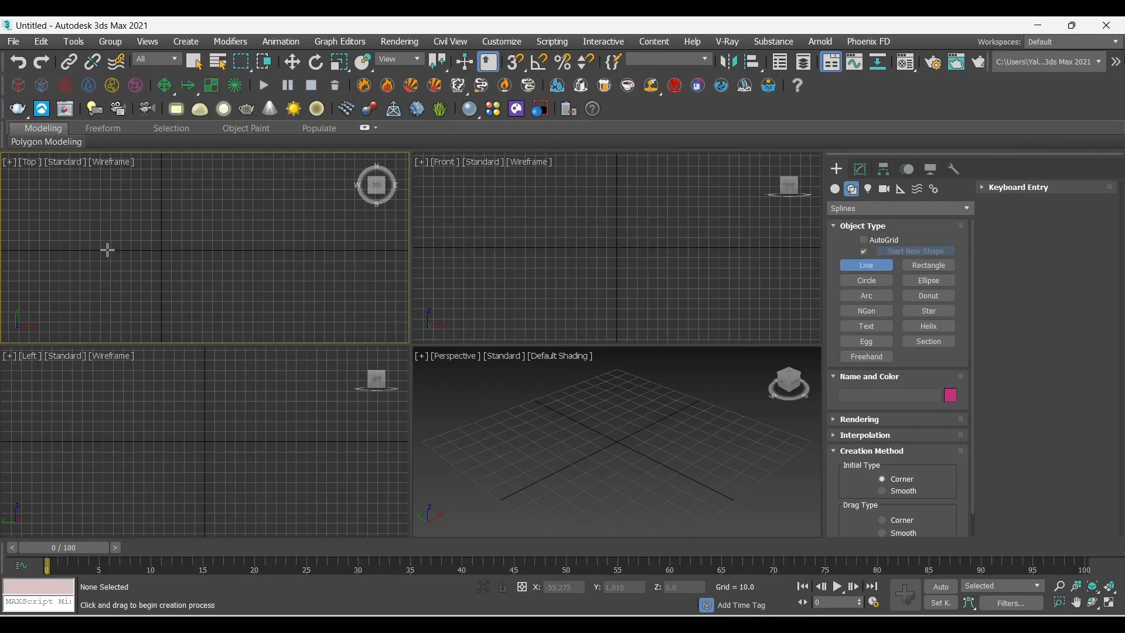
{"action": "left_click", "coordinate": [108, 251]}
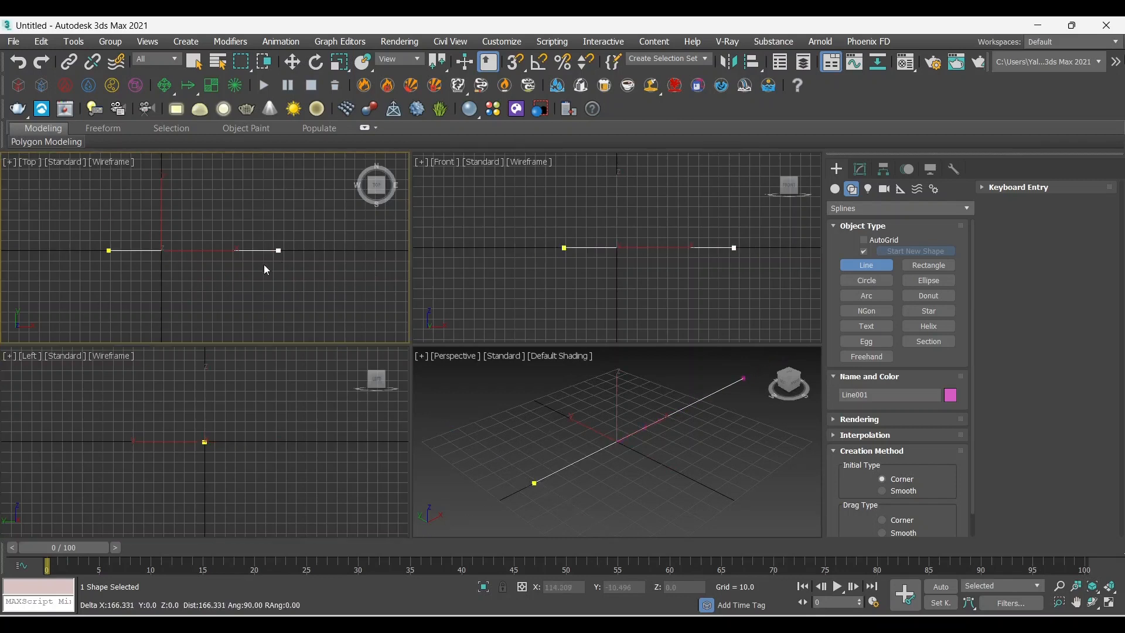
{"action": "left_click", "coordinate": [344, 291]}
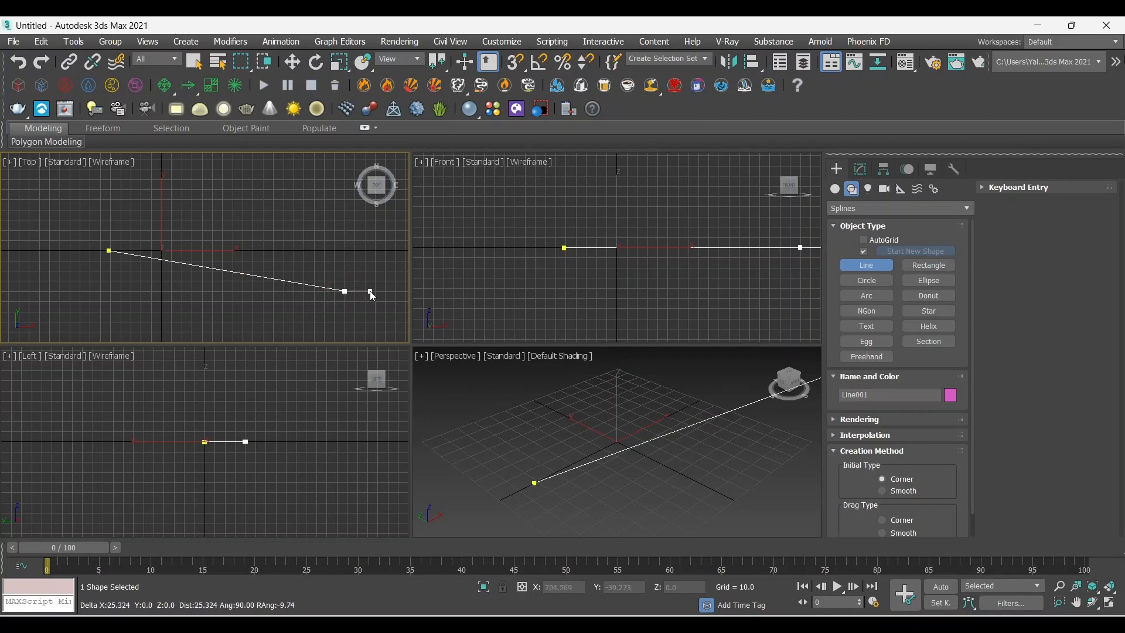
{"action": "right_click", "coordinate": [342, 320]}
{"action": "key", "text": "ctrl+z"}
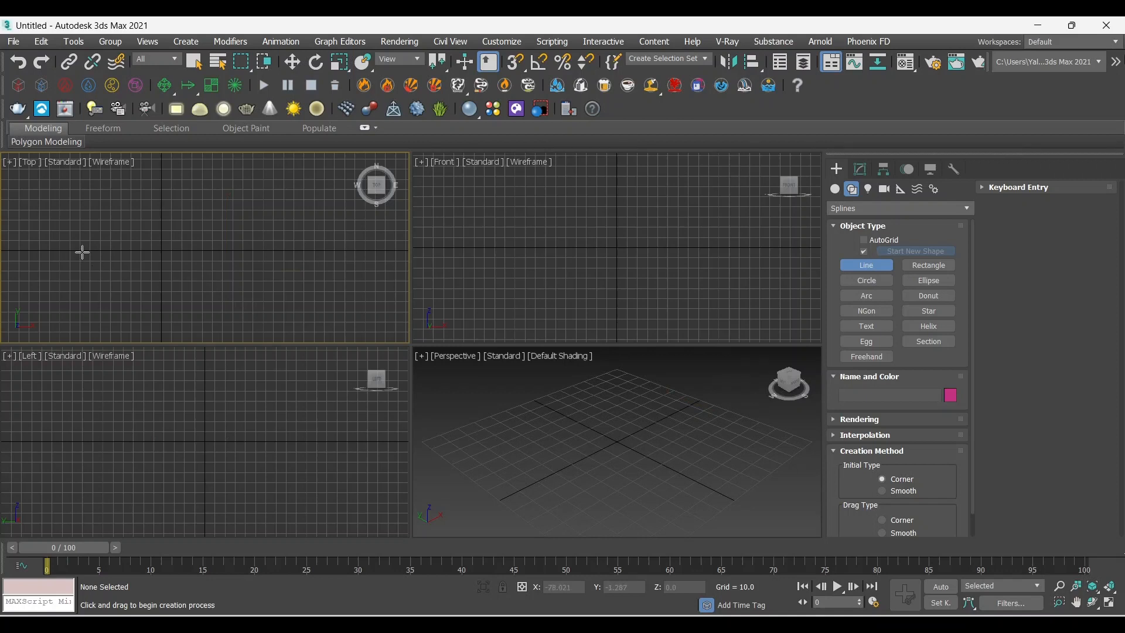
Step: Draw a straight horizontal two-point line about 255 units long in the Top view
{"action": "left_click", "coordinate": [106, 249]}
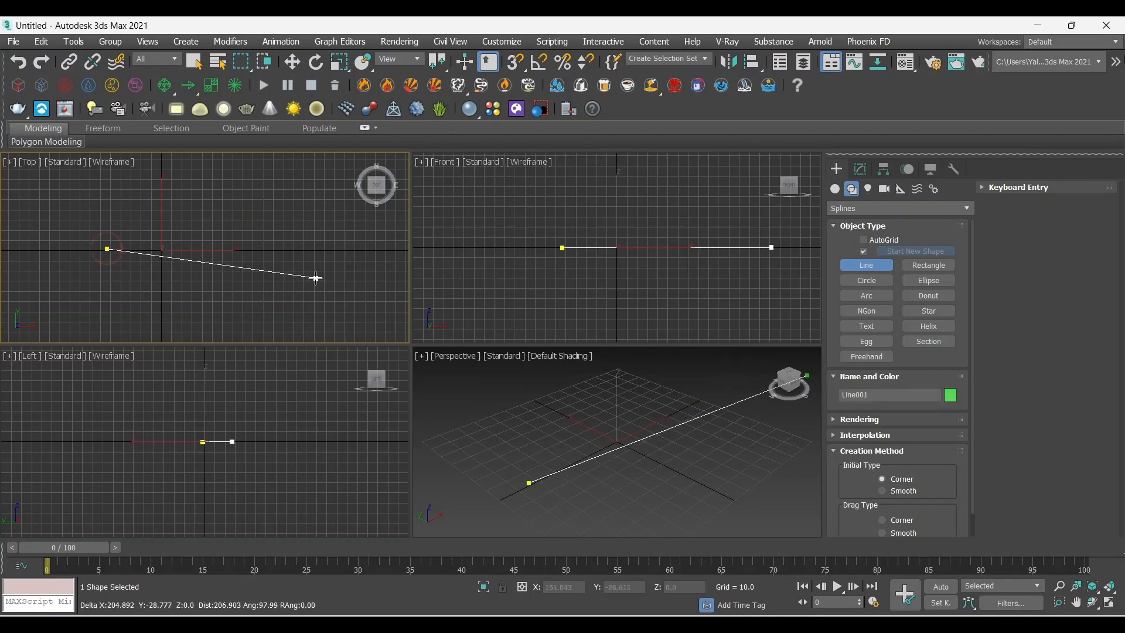
{"action": "left_click", "coordinate": [367, 267], "text": "shift"}
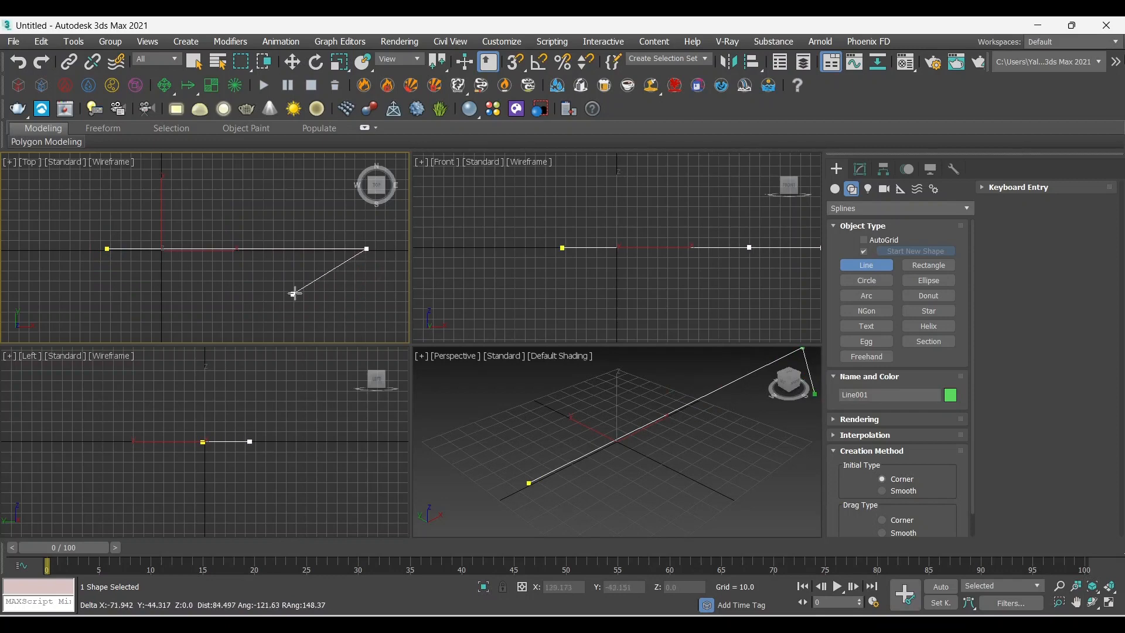
{"action": "right_click", "coordinate": [297, 292]}
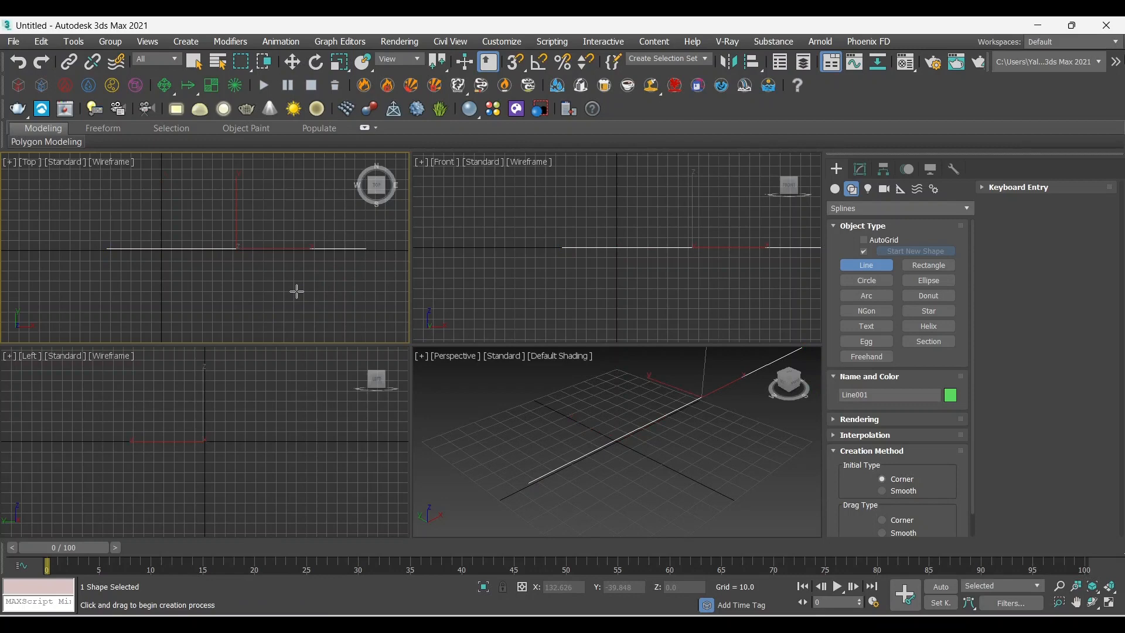
{"action": "right_click", "coordinate": [321, 268]}
{"action": "middle_click_drag", "start_coordinate": [317, 266], "coordinate": [225, 292]}
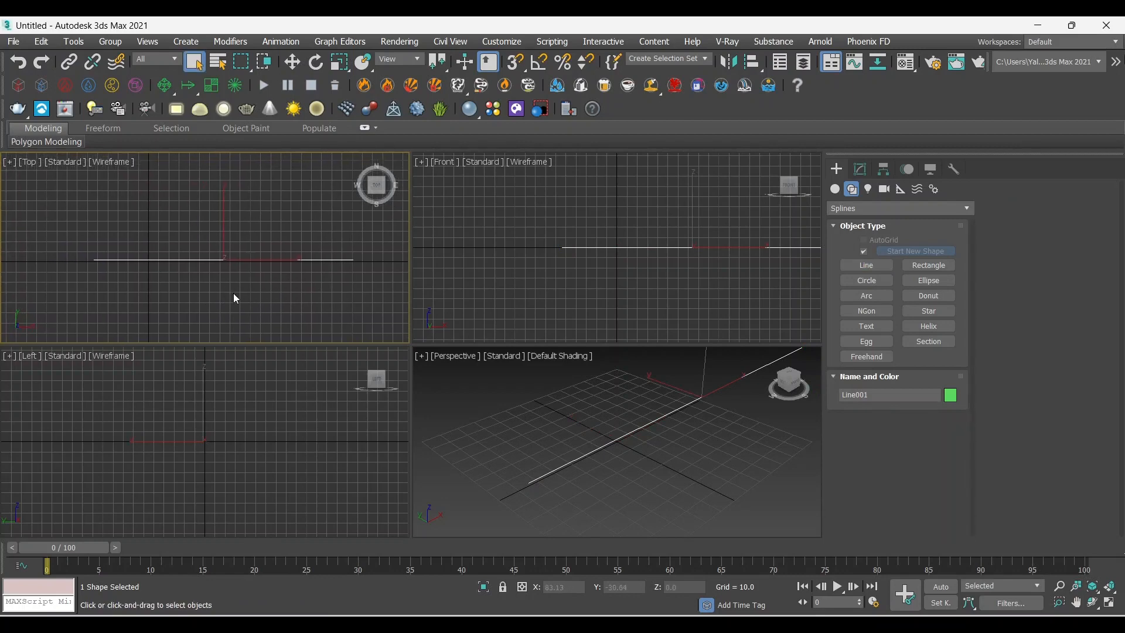
Step: Move the line so its midpoint sits at the world origin, at about X 0.24 and Y 0.07, and maximize the Top view
{"action": "key", "text": "w"}
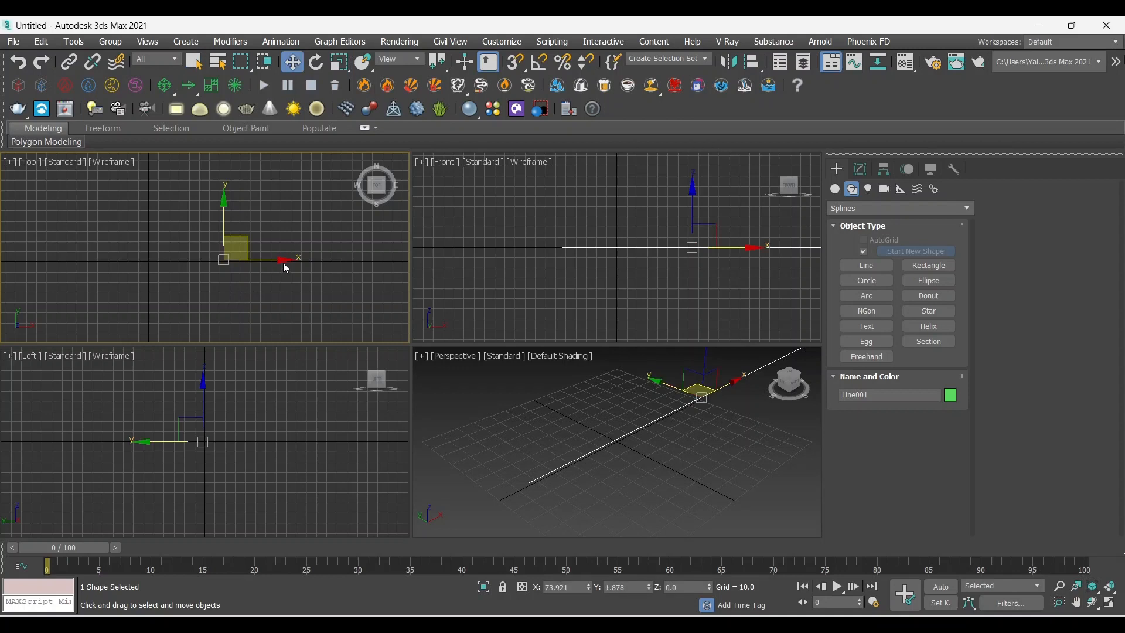
{"action": "left_click_drag", "start_coordinate": [283, 262], "coordinate": [207, 268]}
{"action": "scroll", "coordinate": [206, 275], "scroll_direction": "up", "scroll_amount": 2}
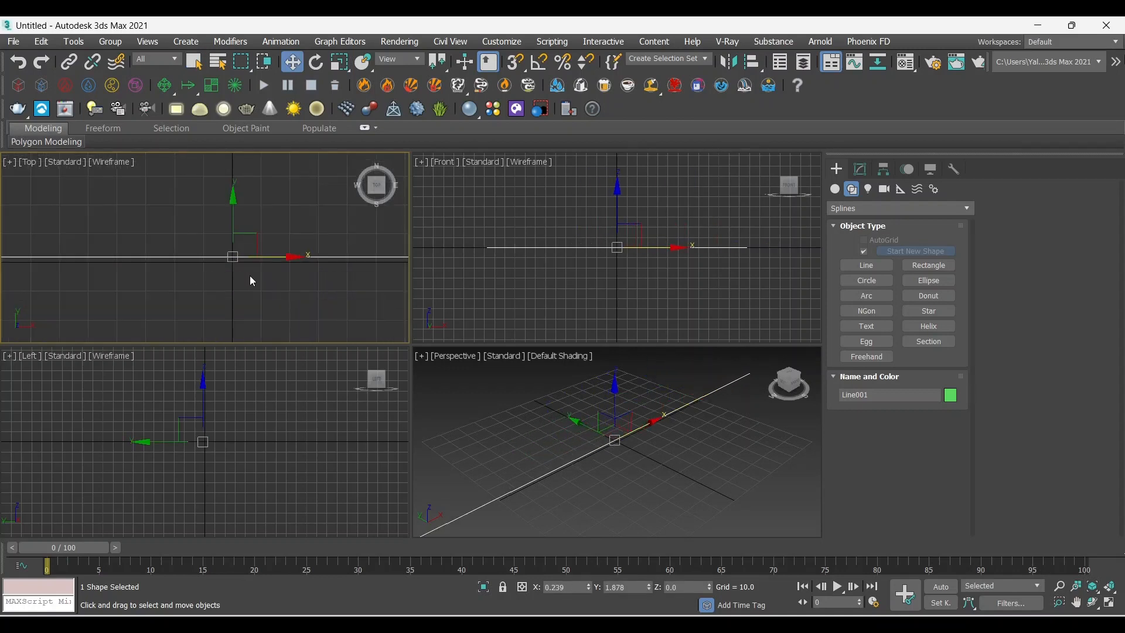
{"action": "scroll", "coordinate": [258, 290], "scroll_direction": "down", "scroll_amount": 2}
{"action": "scroll", "coordinate": [225, 266], "scroll_direction": "down", "scroll_amount": 1}
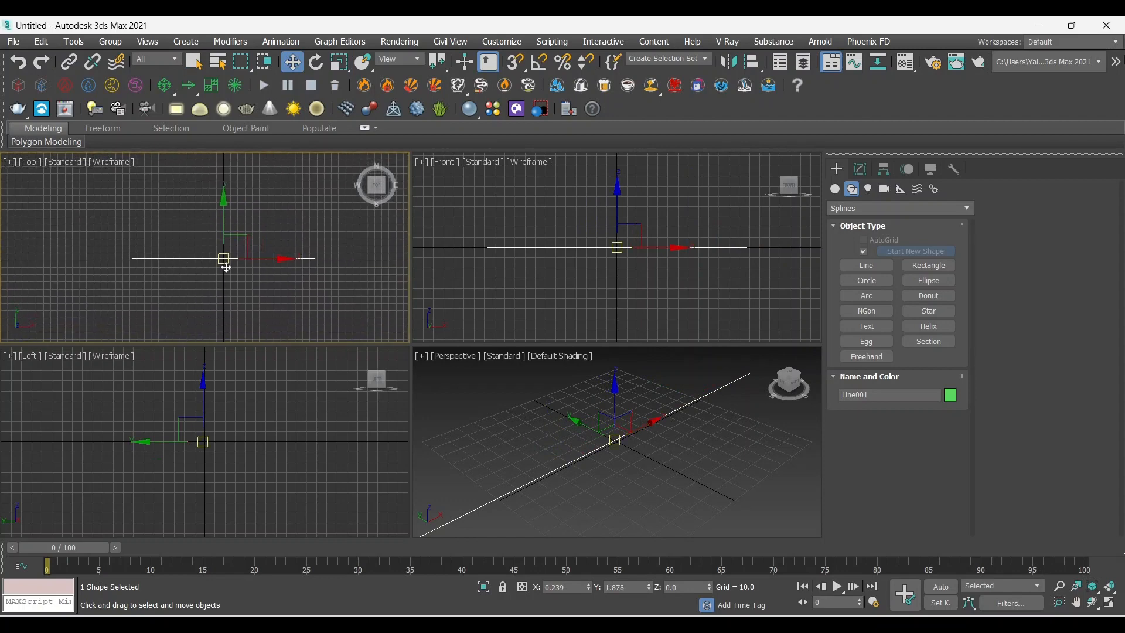
{"action": "scroll", "coordinate": [226, 267], "scroll_direction": "up", "scroll_amount": 2}
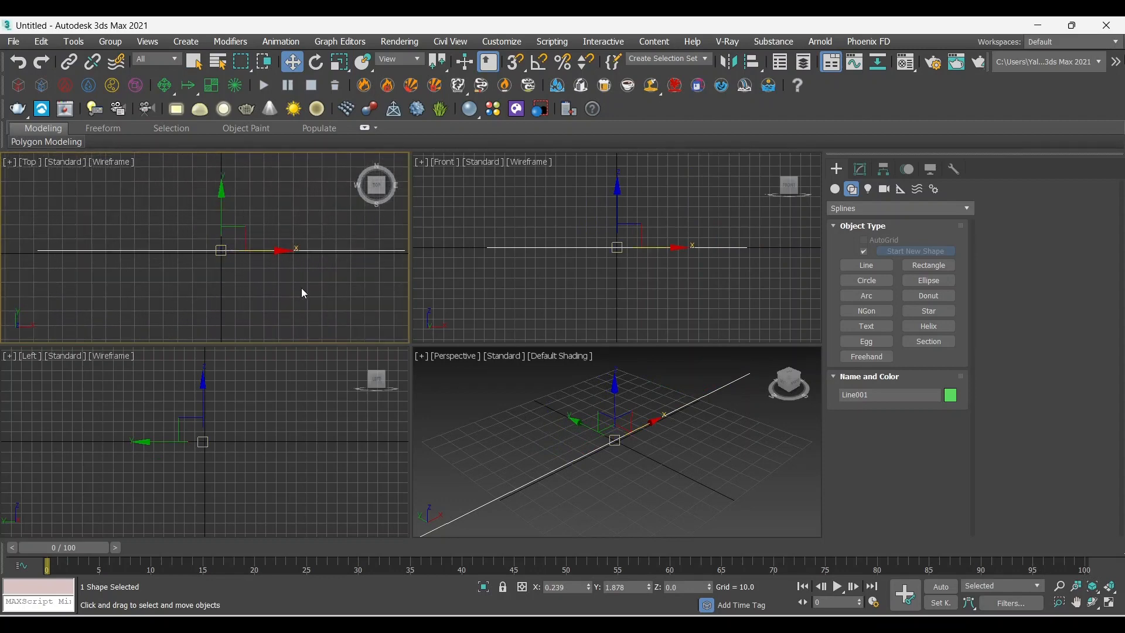
{"action": "key", "text": "alt+w"}
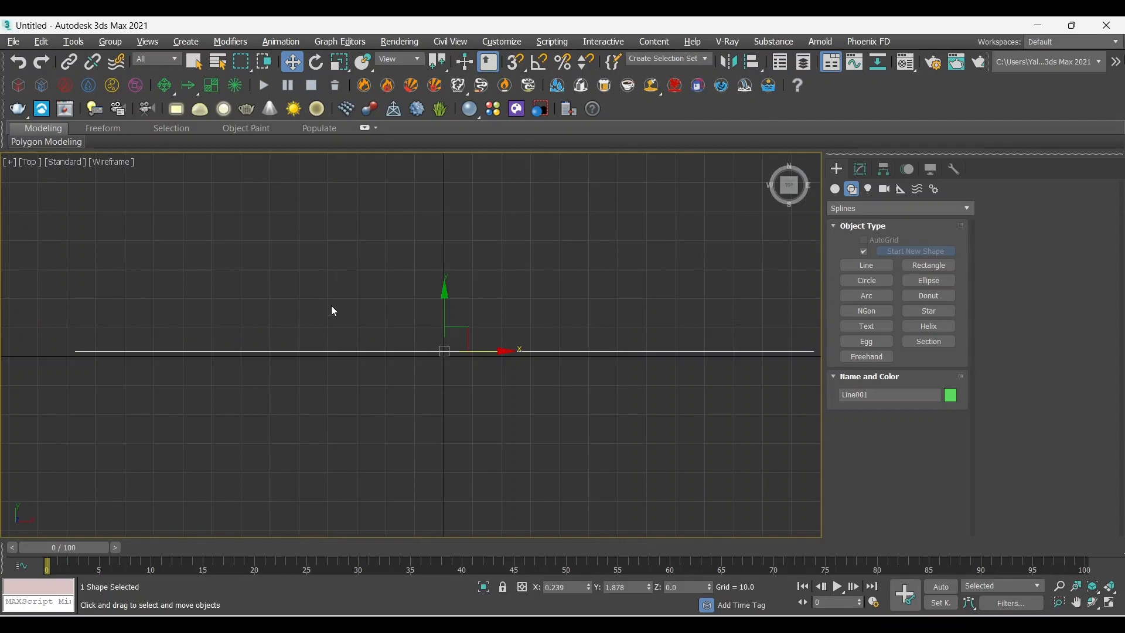
{"action": "middle_click_drag", "start_coordinate": [488, 344], "coordinate": [456, 347]}
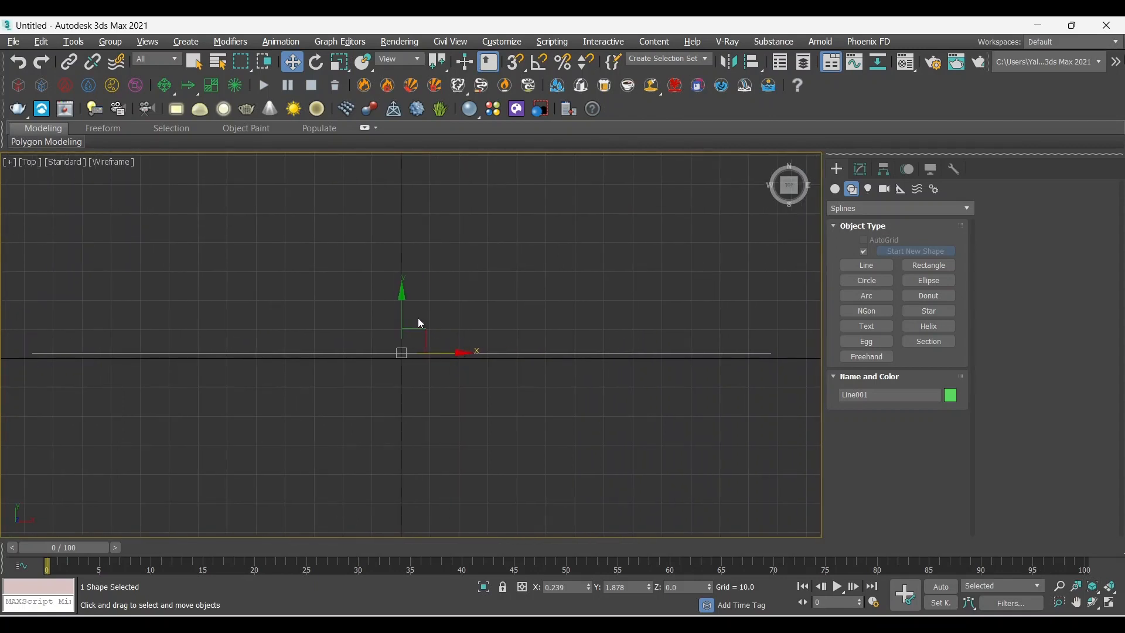
{"action": "left_click_drag", "start_coordinate": [403, 298], "coordinate": [404, 305]}
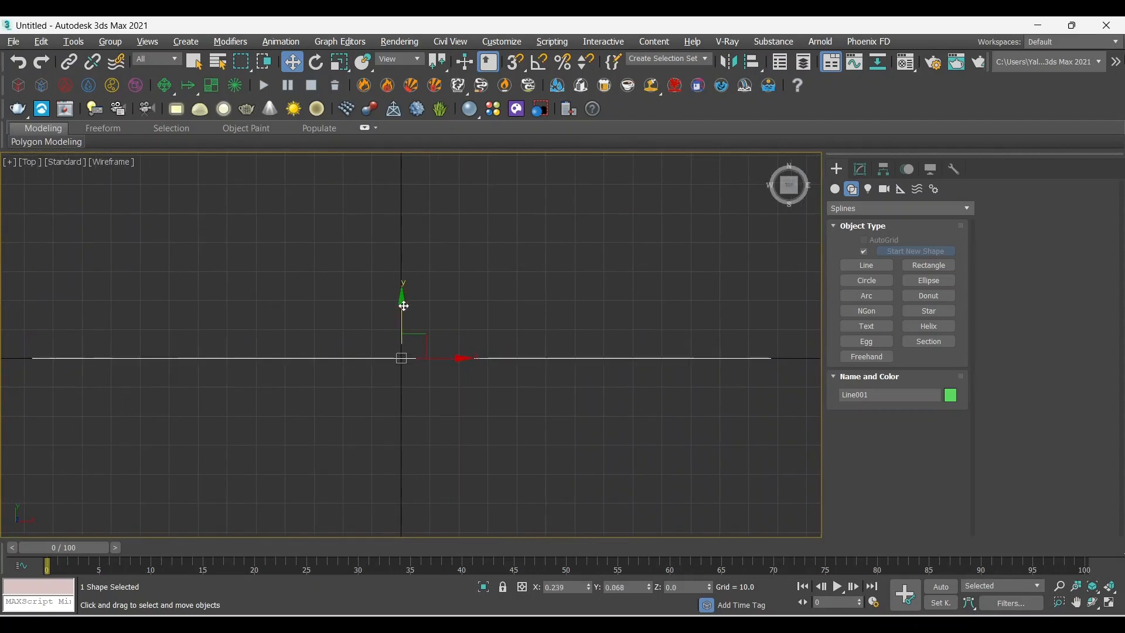
Step: Open the line's modification settings, expand its rendering options, and switch it to Vertex sub-object editing
{"action": "left_click", "coordinate": [861, 171]}
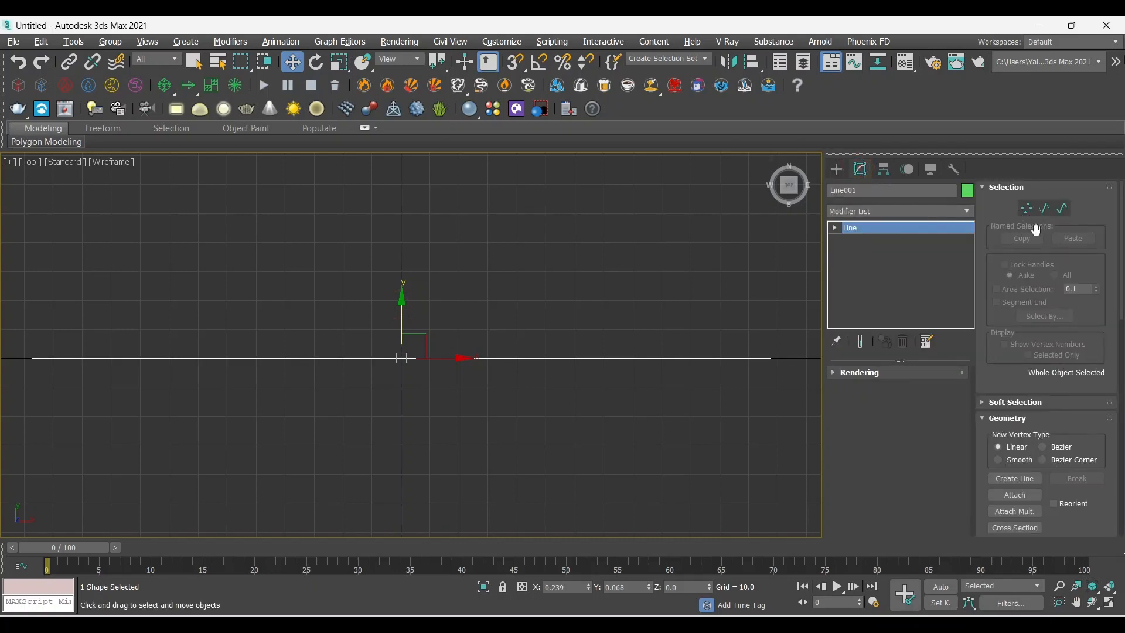
{"action": "left_click", "coordinate": [860, 372]}
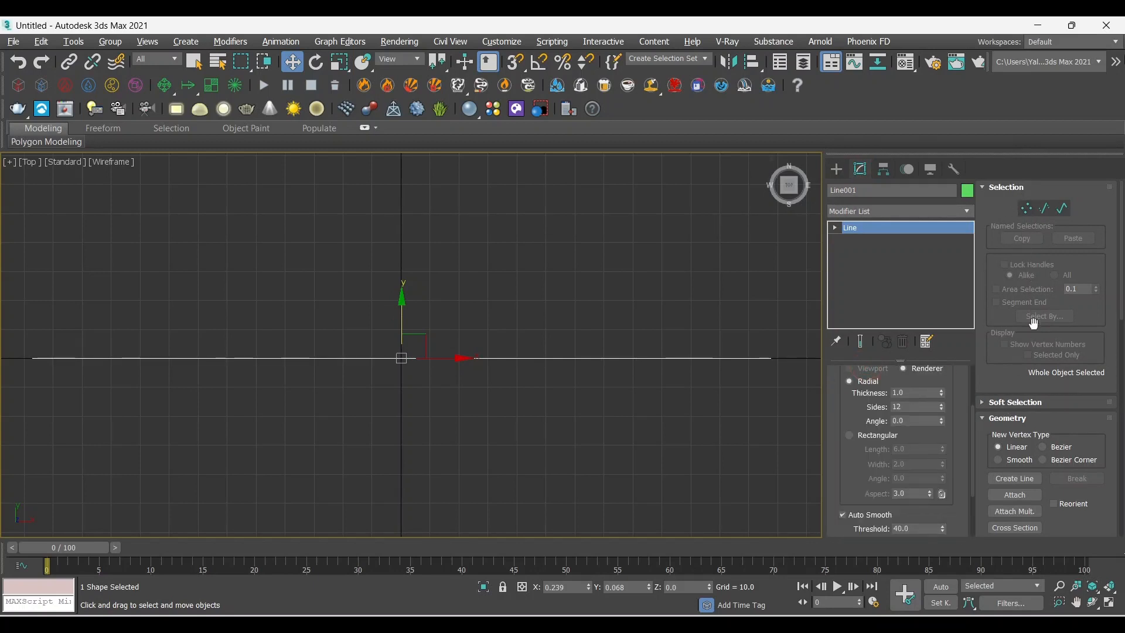
{"action": "scroll", "coordinate": [1029, 464], "scroll_direction": "down", "scroll_amount": 5}
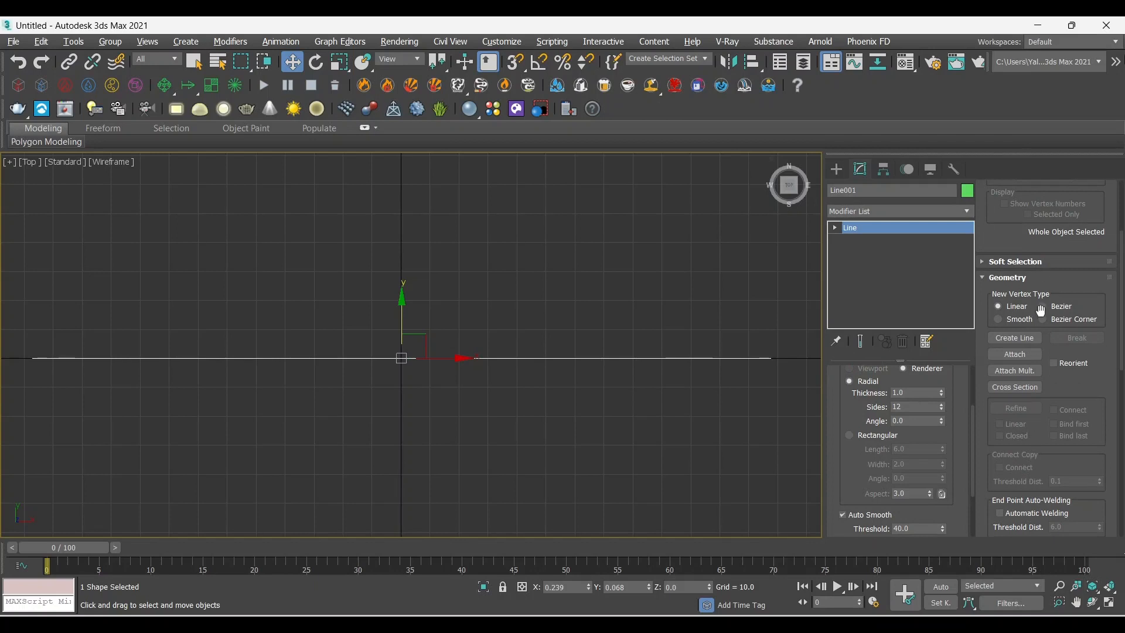
{"action": "scroll", "coordinate": [1037, 404], "scroll_direction": "up", "scroll_amount": 5}
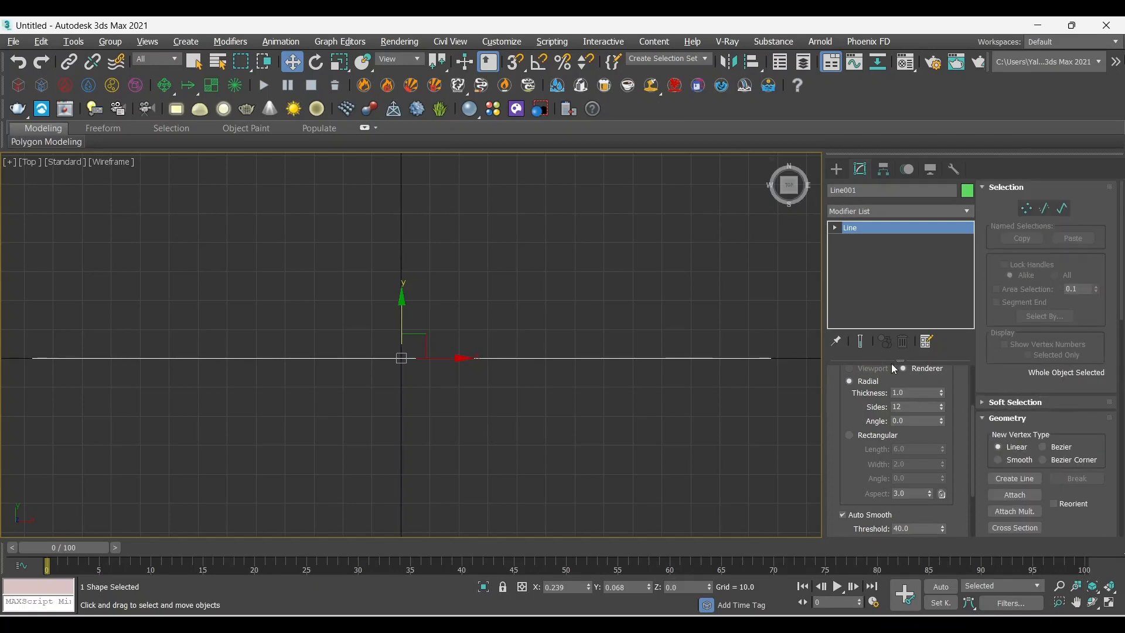
{"action": "left_click", "coordinate": [1026, 209]}
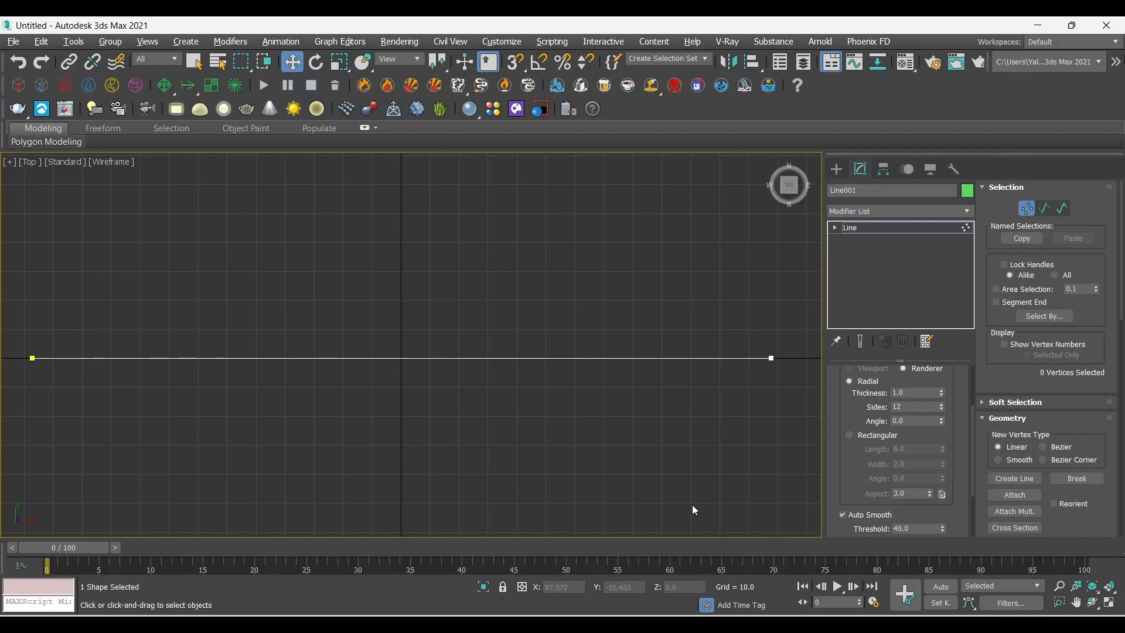
Step: Select each end vertex of the line in turn and clear the selection
{"action": "left_click_drag", "start_coordinate": [770, 369], "coordinate": [797, 329]}
{"action": "left_click_drag", "start_coordinate": [80, 311], "coordinate": [16, 390]}
{"action": "left_click", "coordinate": [469, 416]}
{"action": "scroll", "coordinate": [401, 420], "scroll_direction": "down", "scroll_amount": 4}
{"action": "scroll", "coordinate": [431, 438], "scroll_direction": "up", "scroll_amount": 2}
{"action": "middle_click_drag", "start_coordinate": [431, 439], "coordinate": [429, 381]}
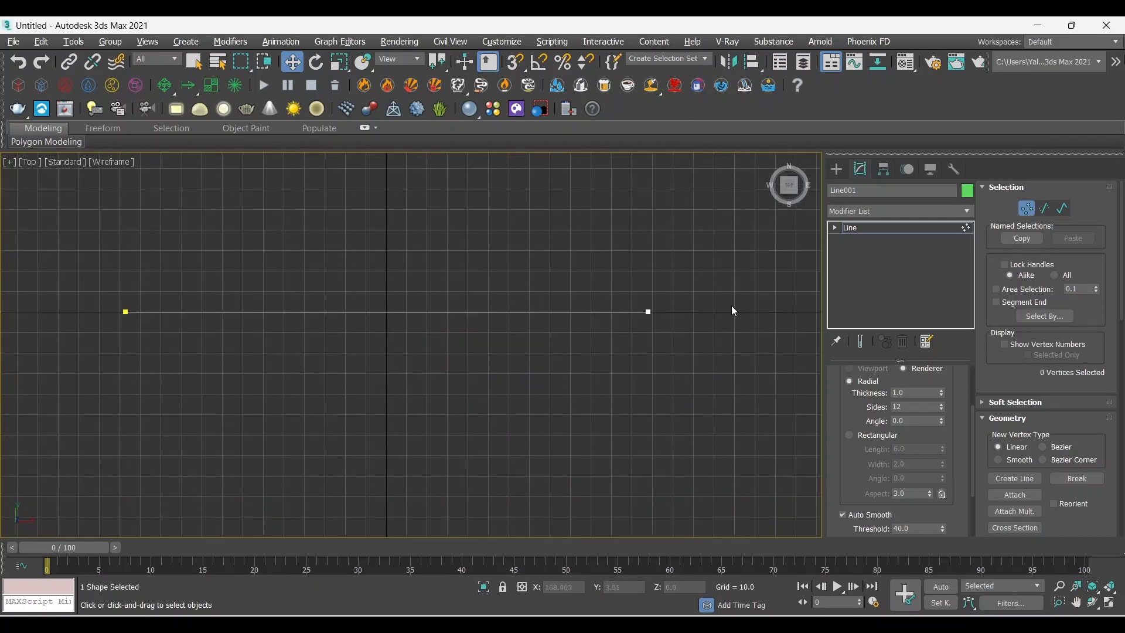
Step: Try moving the line's right end vertex, first freely toward the origin and again from its original position
{"action": "left_click_drag", "start_coordinate": [717, 282], "coordinate": [604, 364]}
{"action": "middle_click_drag", "start_coordinate": [605, 368], "coordinate": [588, 382]}
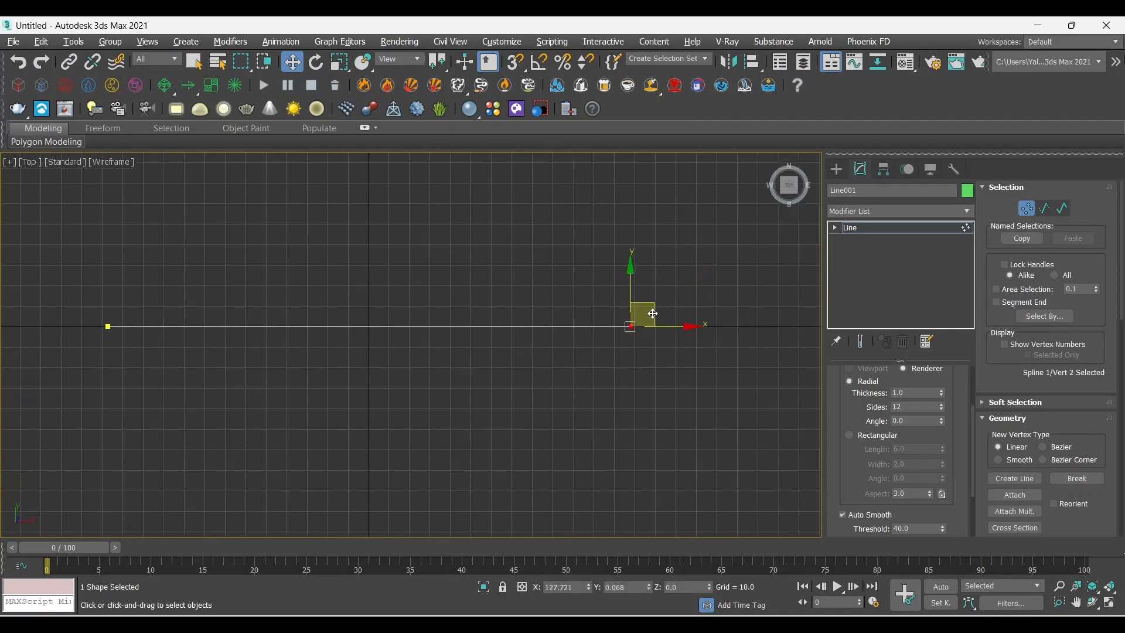
{"action": "left_click_drag", "start_coordinate": [649, 313], "coordinate": [507, 319]}
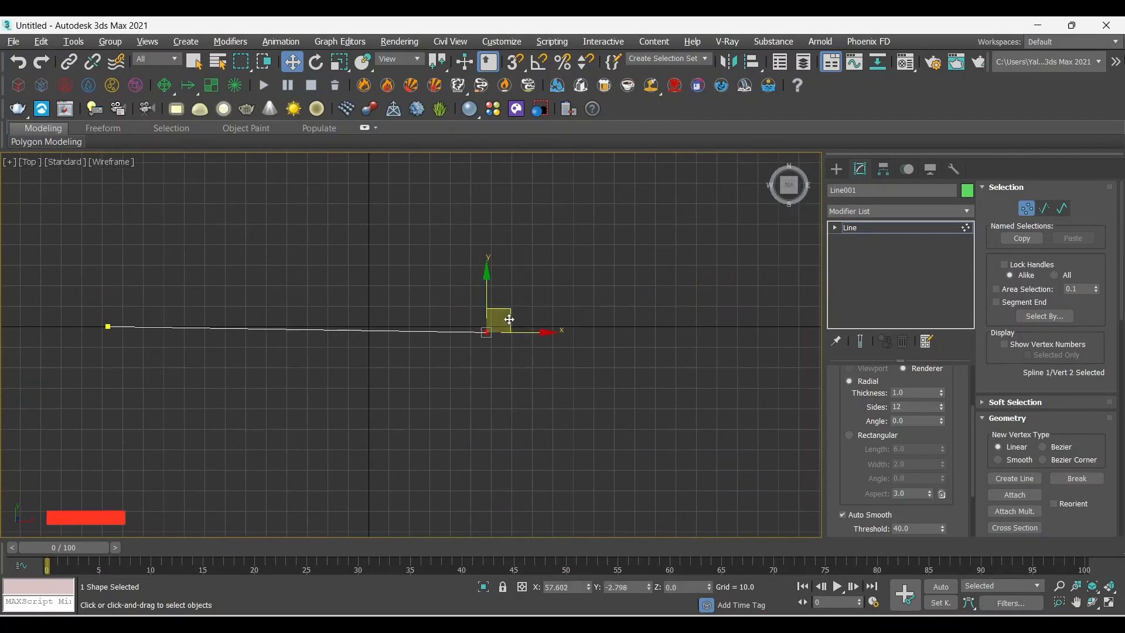
{"action": "key", "text": "ctrl+z"}
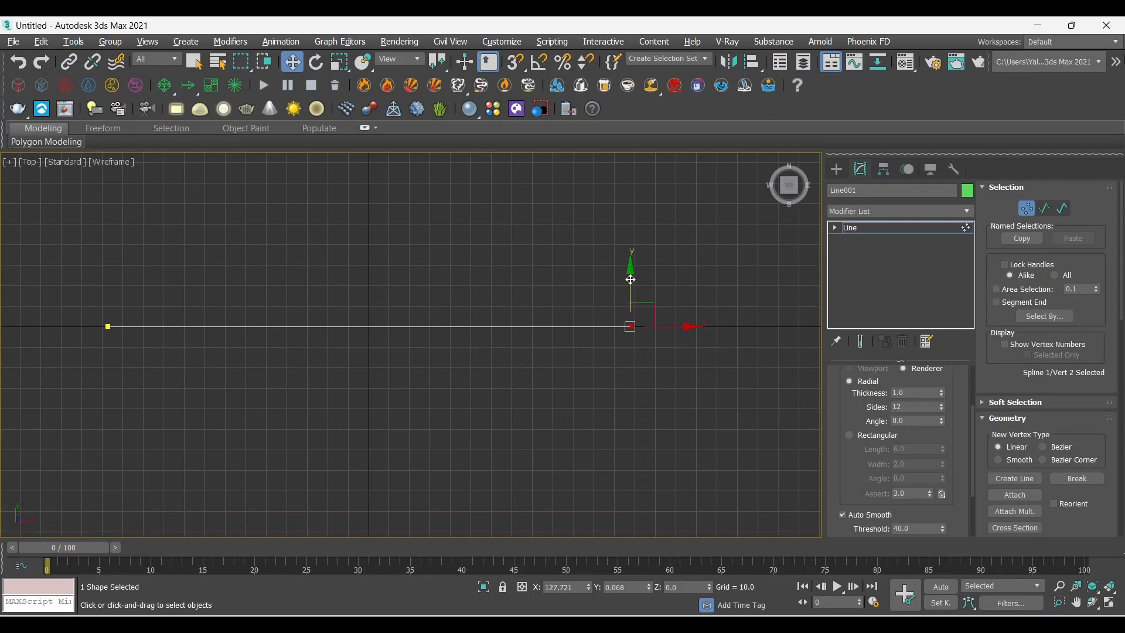
{"action": "left_click_drag", "start_coordinate": [629, 287], "coordinate": [663, 391]}
{"action": "key", "text": "ctrl+z"}
{"action": "key", "text": "ctrl+z"}
Step: Try moving the line's left end vertex upward off the horizontal
{"action": "middle_click_drag", "start_coordinate": [337, 389], "coordinate": [431, 403]}
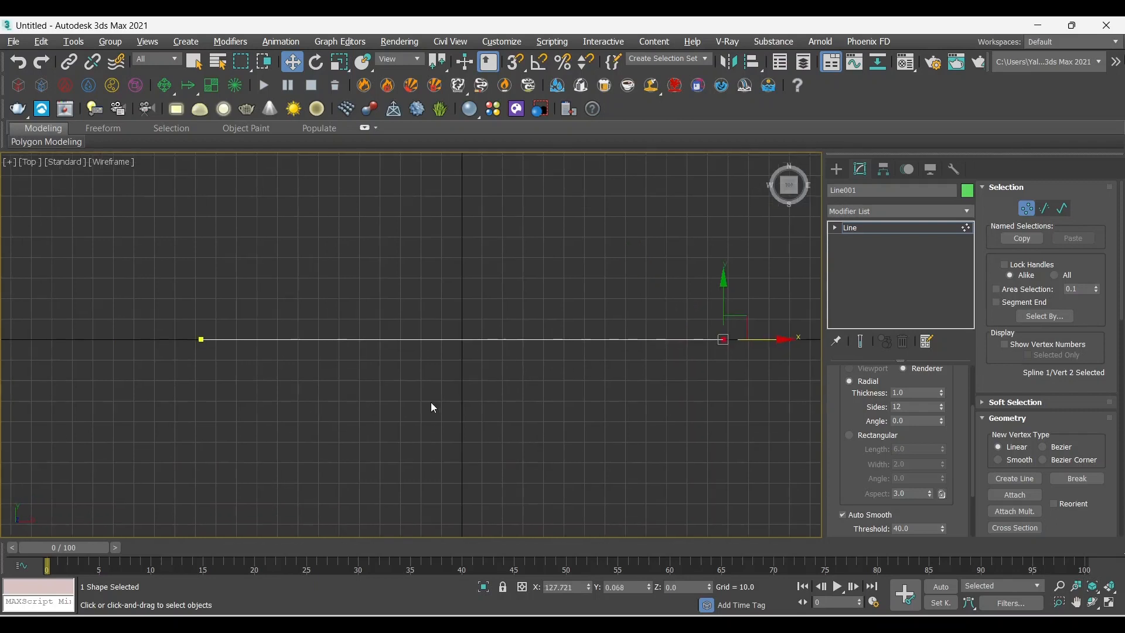
{"action": "left_click_drag", "start_coordinate": [307, 315], "coordinate": [18, 415]}
{"action": "left_click_drag", "start_coordinate": [222, 326], "coordinate": [246, 255]}
{"action": "key", "text": "ctrl+z"}
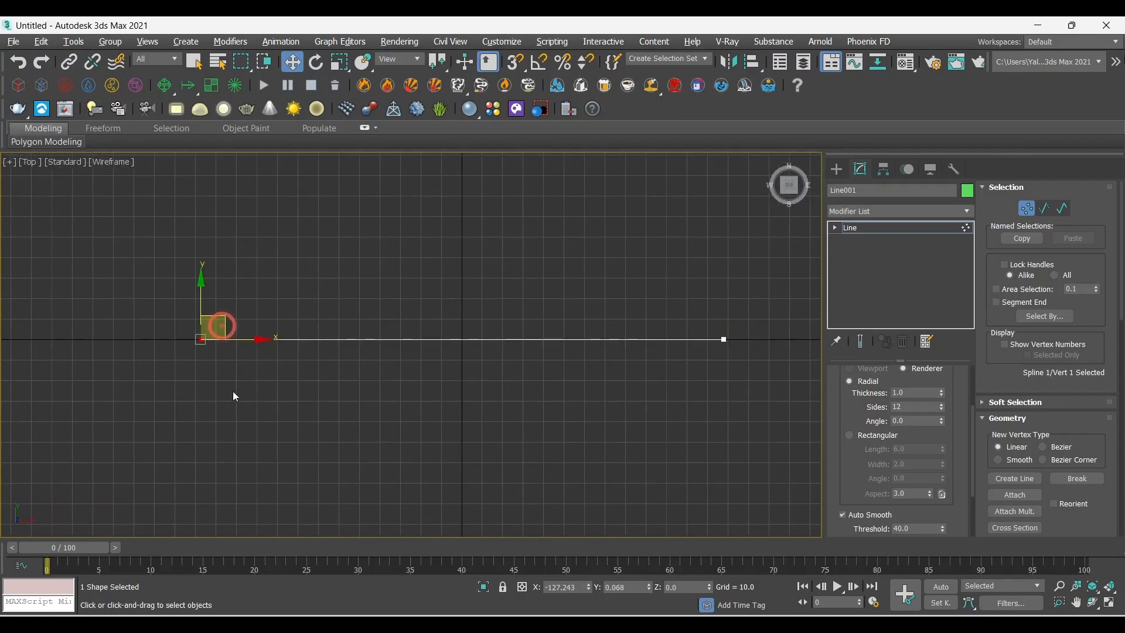
Step: Use Create Line to add a four-point zigzag spline below the horizontal line, within the same shape
{"action": "middle_click_drag", "start_coordinate": [568, 380], "coordinate": [516, 339]}
{"action": "right_click", "coordinate": [510, 321]}
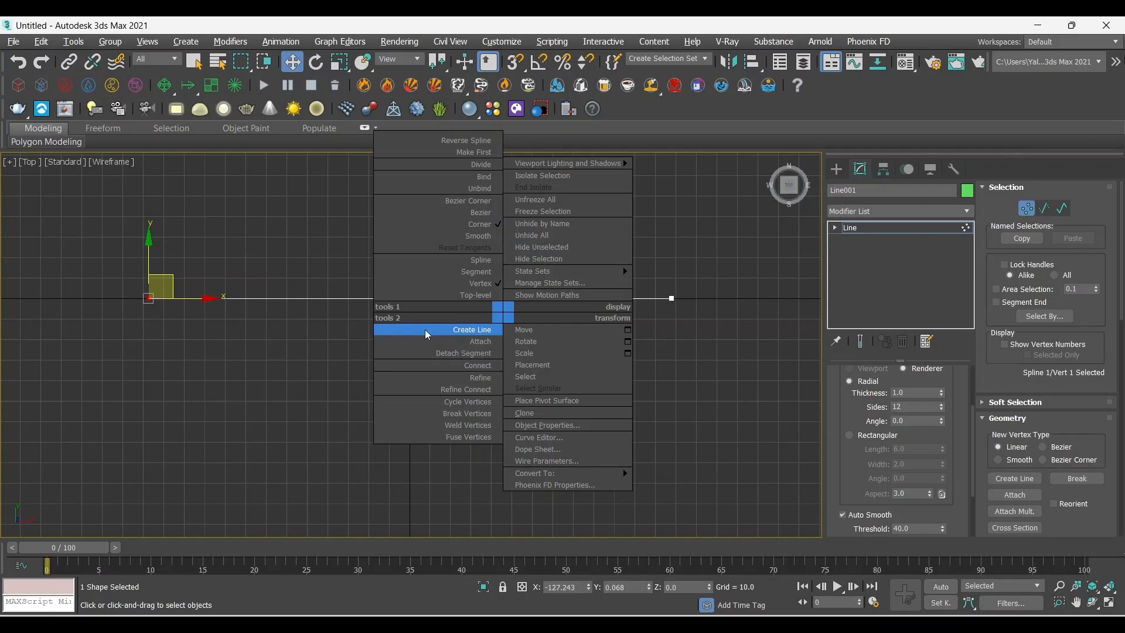
{"action": "left_click", "coordinate": [484, 333]}
{"action": "scroll", "coordinate": [477, 326], "scroll_direction": "down", "scroll_amount": 3}
{"action": "middle_click_drag", "start_coordinate": [465, 382], "coordinate": [410, 372]}
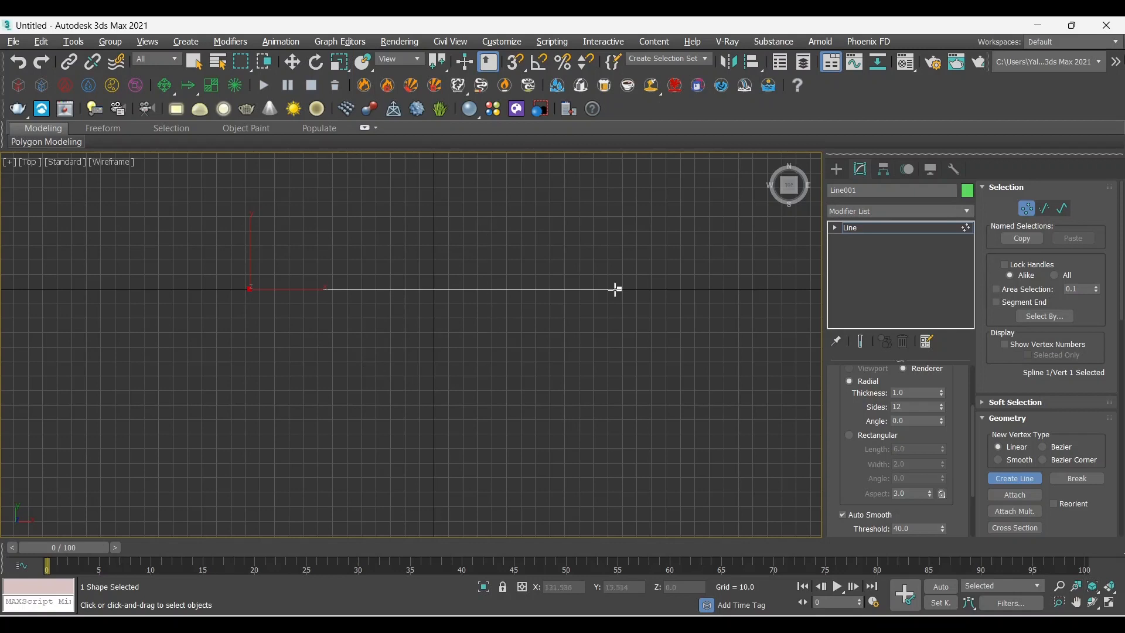
{"action": "middle_click_drag", "start_coordinate": [435, 364], "coordinate": [411, 304]}
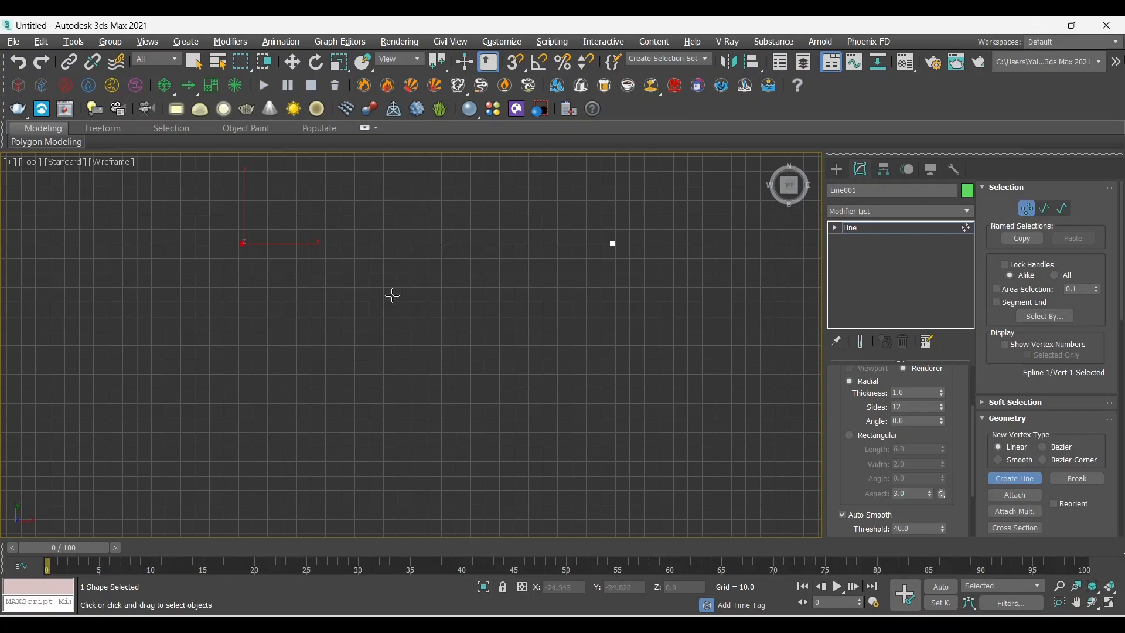
{"action": "middle_click_drag", "start_coordinate": [392, 293], "coordinate": [397, 303]}
{"action": "left_click", "coordinate": [346, 364]}
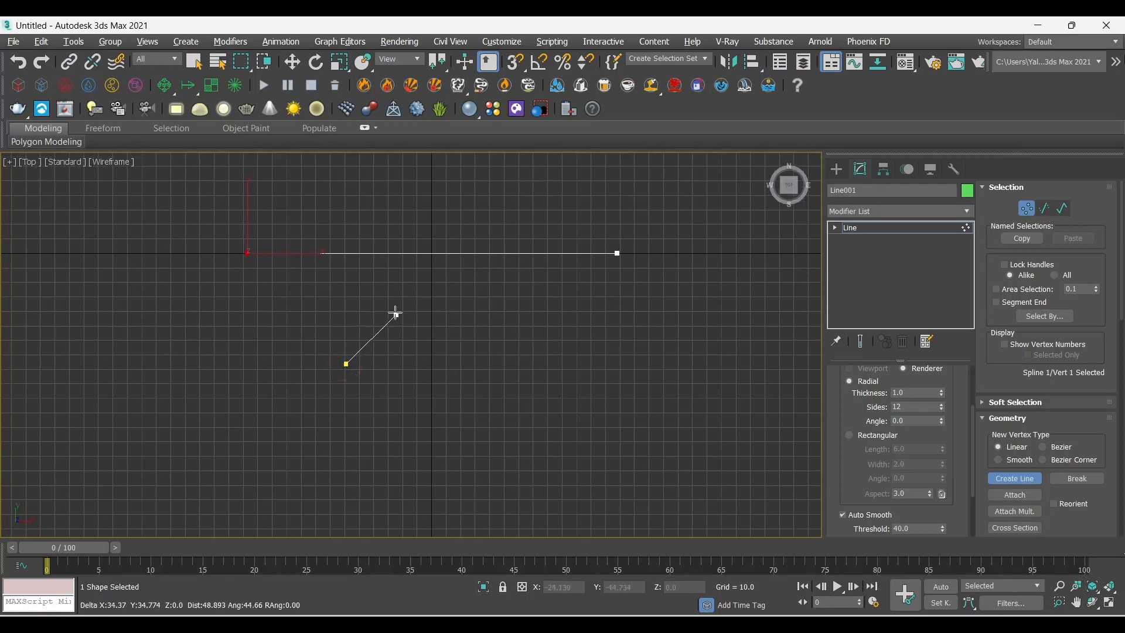
{"action": "left_click", "coordinate": [383, 304]}
{"action": "left_click", "coordinate": [424, 366]}
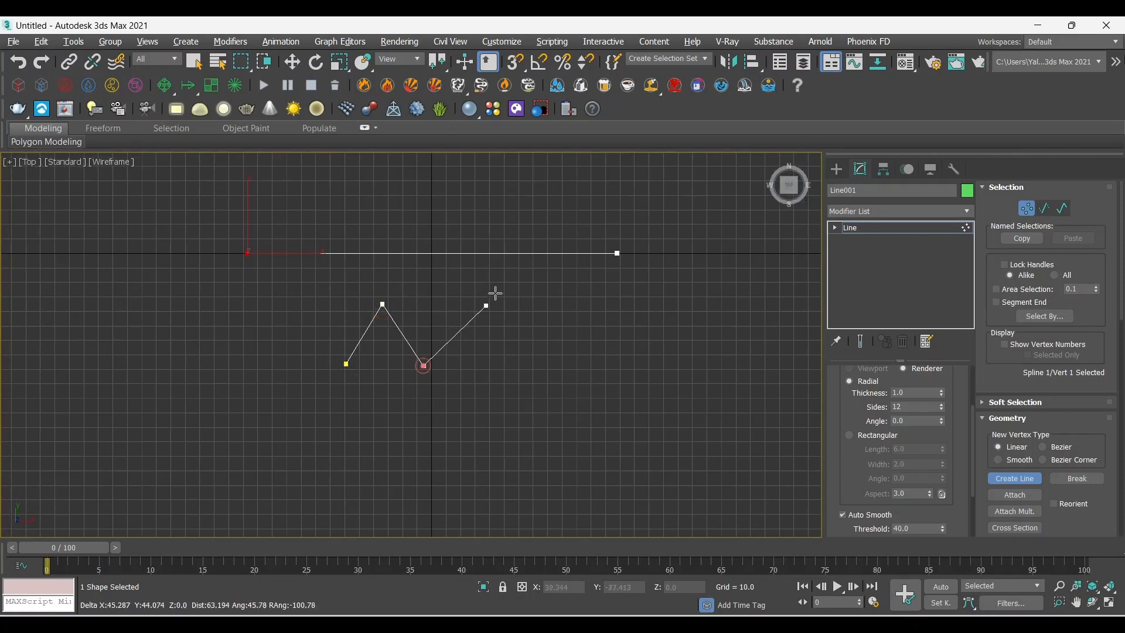
{"action": "left_click", "coordinate": [492, 303]}
{"action": "right_click", "coordinate": [558, 342]}
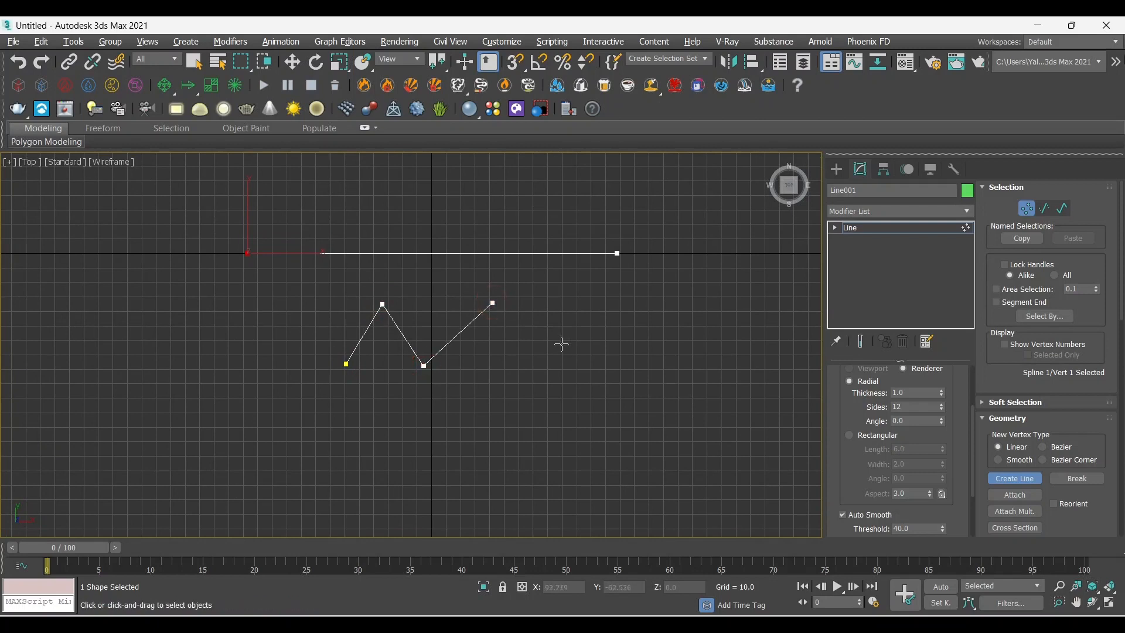
Step: Switch to the Move tool and clear the vertex selection
{"action": "key", "text": "w"}
{"action": "middle_click_drag", "start_coordinate": [582, 319], "coordinate": [523, 379]}
{"action": "left_click", "coordinate": [523, 382]}
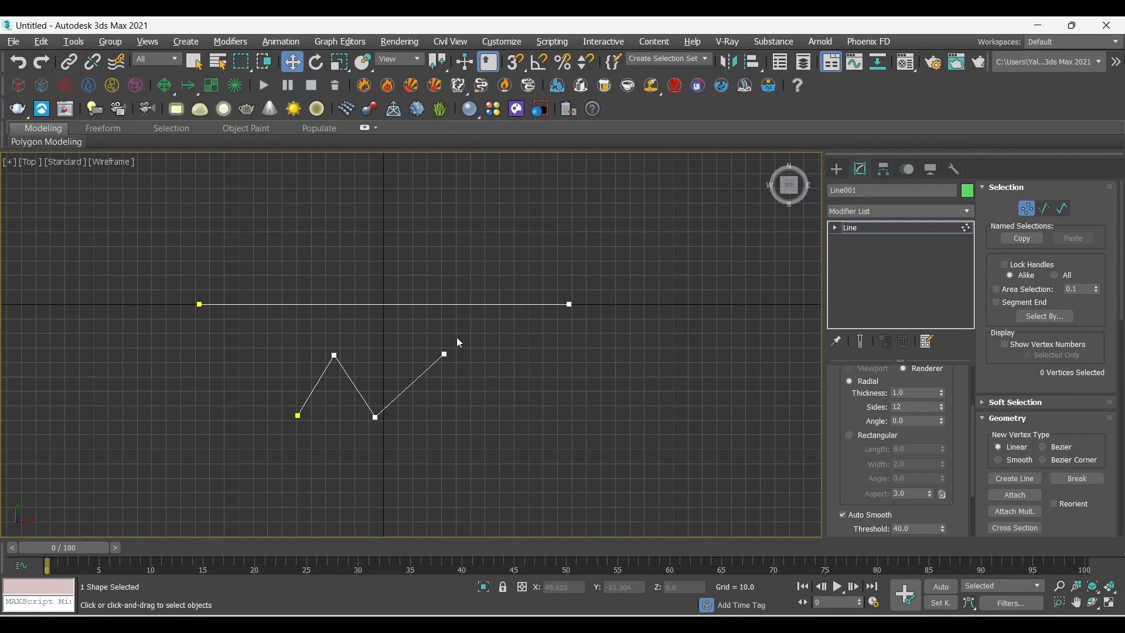
{"action": "left_click", "coordinate": [411, 384]}
{"action": "middle_click_drag", "start_coordinate": [513, 359], "coordinate": [545, 311]}
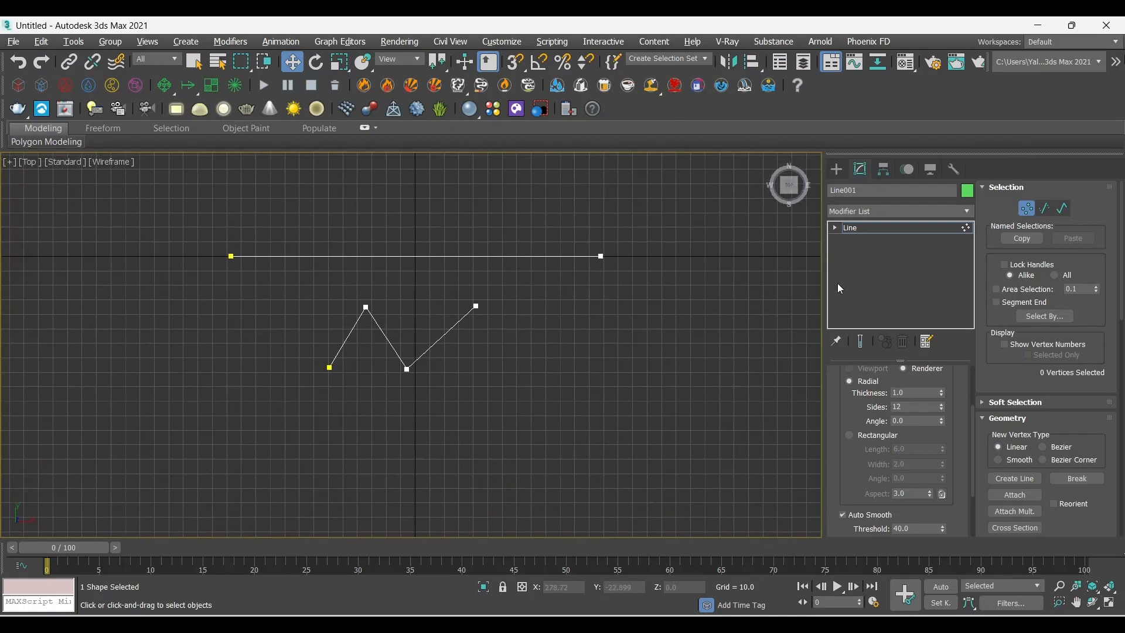
Step: Draw a separate horizontal two-point Line object below the zigzag and end line creation
{"action": "left_click", "coordinate": [845, 167]}
{"action": "left_click", "coordinate": [867, 265]}
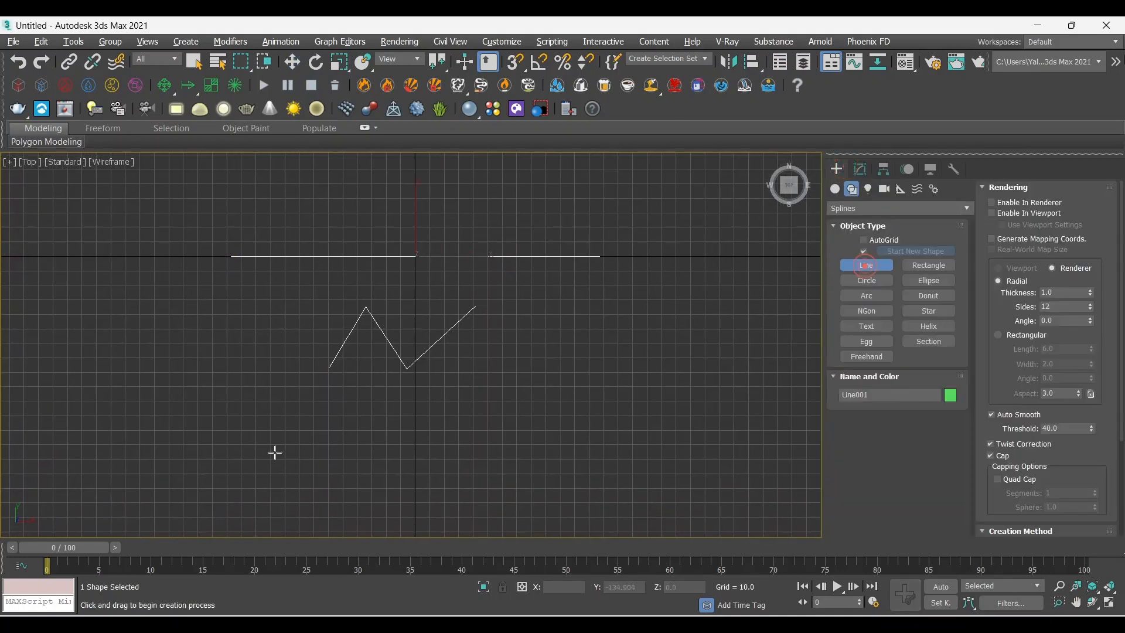
{"action": "left_click", "coordinate": [243, 443]}
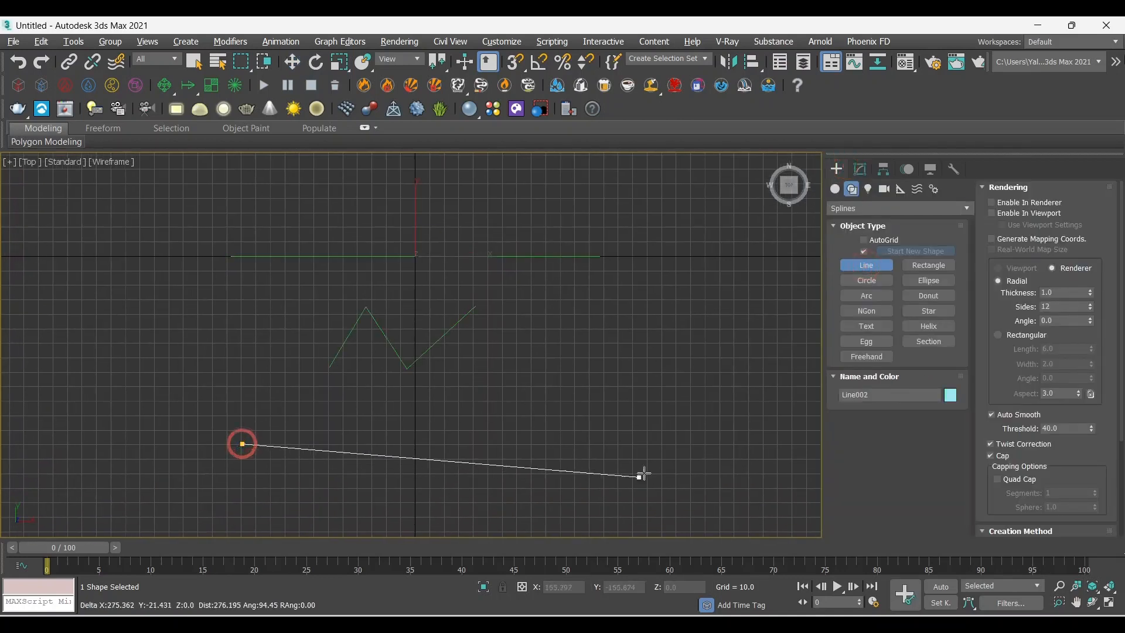
{"action": "left_click", "coordinate": [612, 445]}
{"action": "right_click", "coordinate": [648, 477]}
{"action": "right_click", "coordinate": [649, 478]}
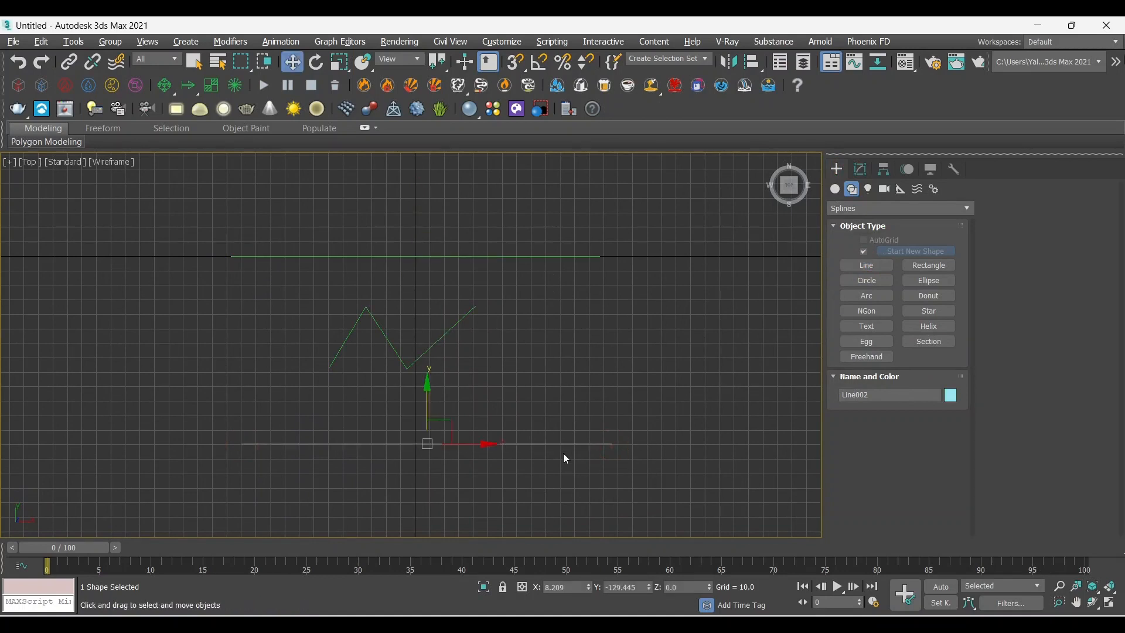
Step: Select the original shape and the new lower line alternately to compare which splines belong to each object
{"action": "left_click", "coordinate": [462, 320]}
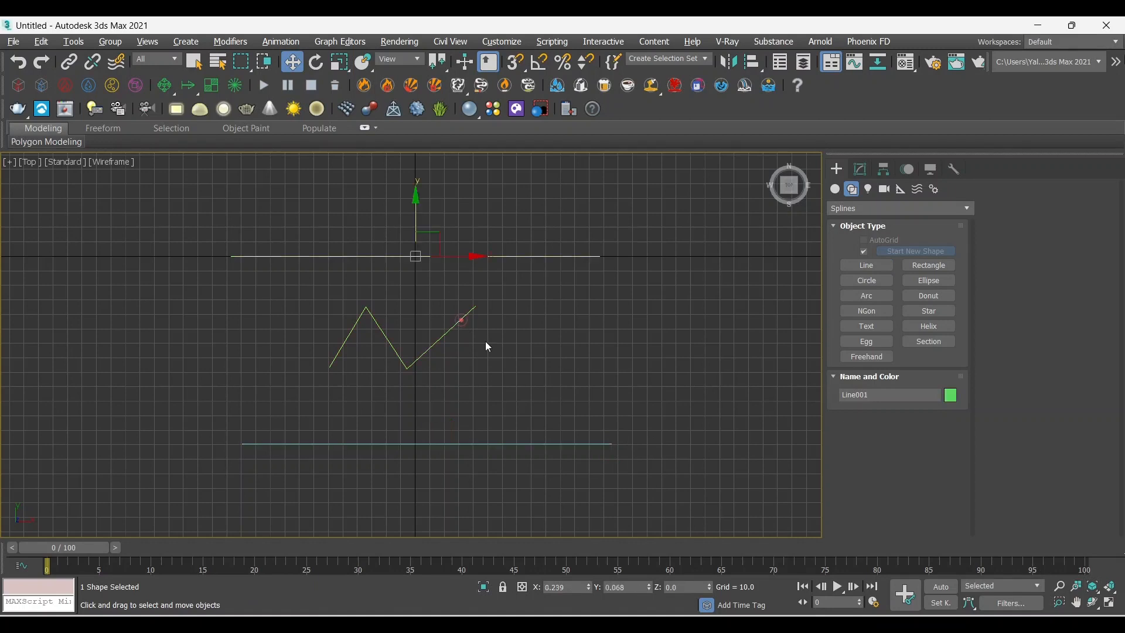
{"action": "left_click", "coordinate": [513, 441]}
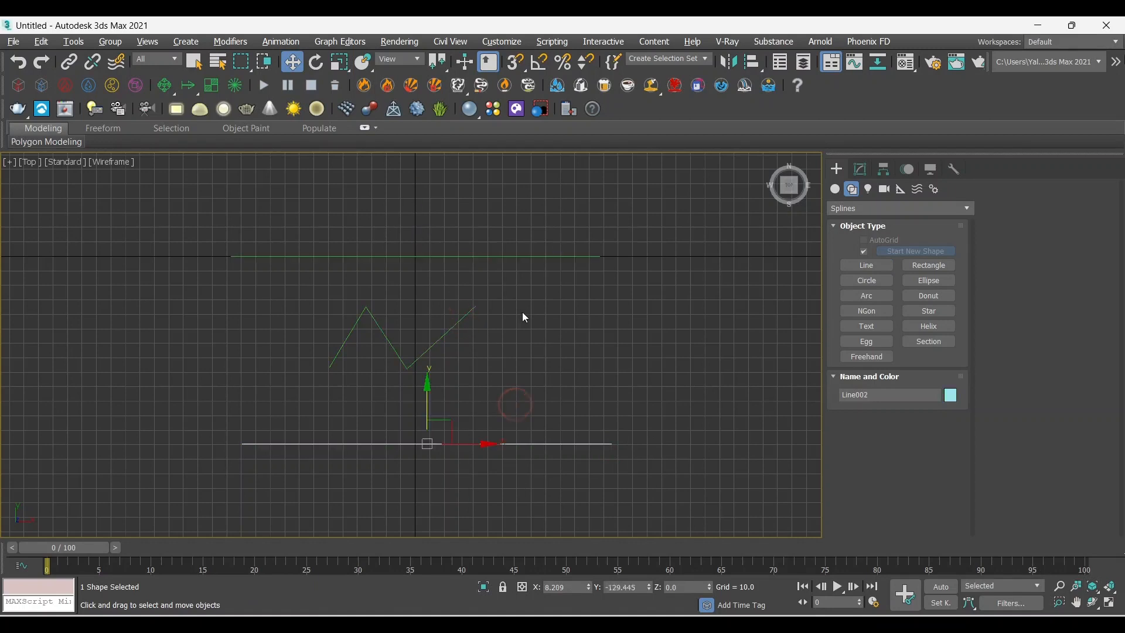
{"action": "left_click", "coordinate": [545, 346]}
{"action": "left_click", "coordinate": [539, 256]}
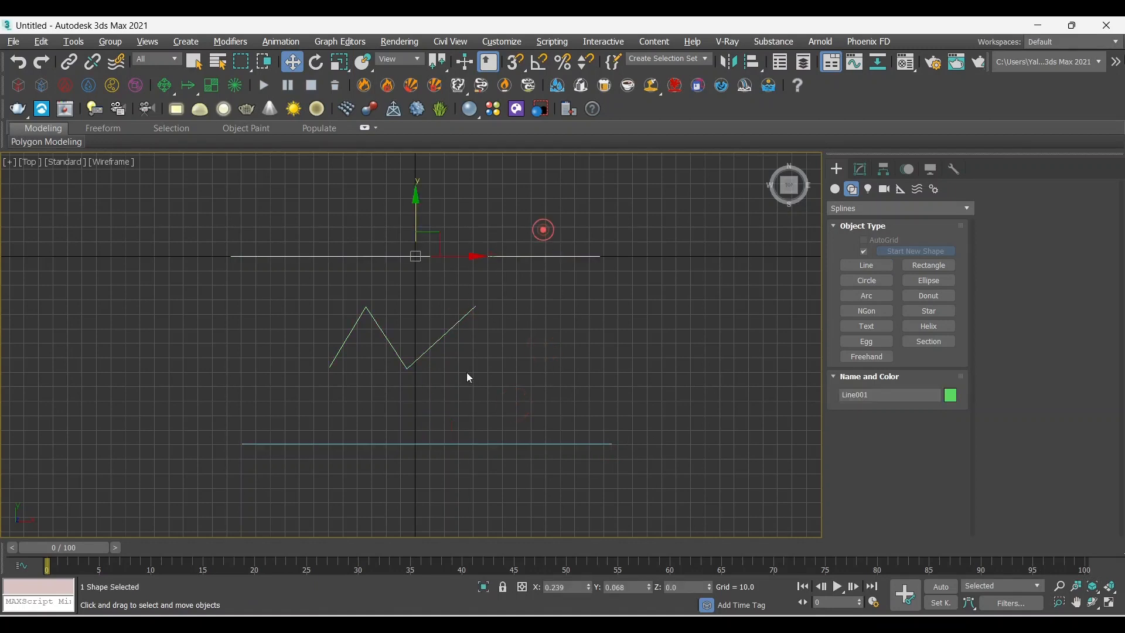
{"action": "left_click", "coordinate": [450, 444]}
{"action": "middle_click_drag", "start_coordinate": [481, 372], "coordinate": [484, 345]}
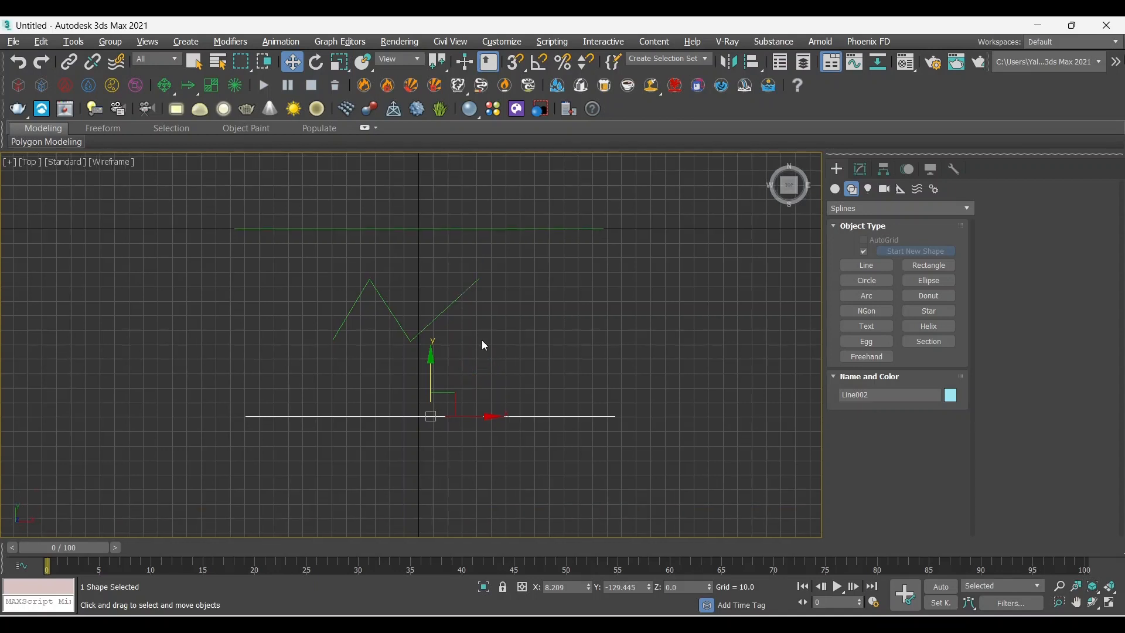
Step: Attach the lower horizontal line to the original shape holding the upper line and the zigzag
{"action": "right_click", "coordinate": [621, 319]}
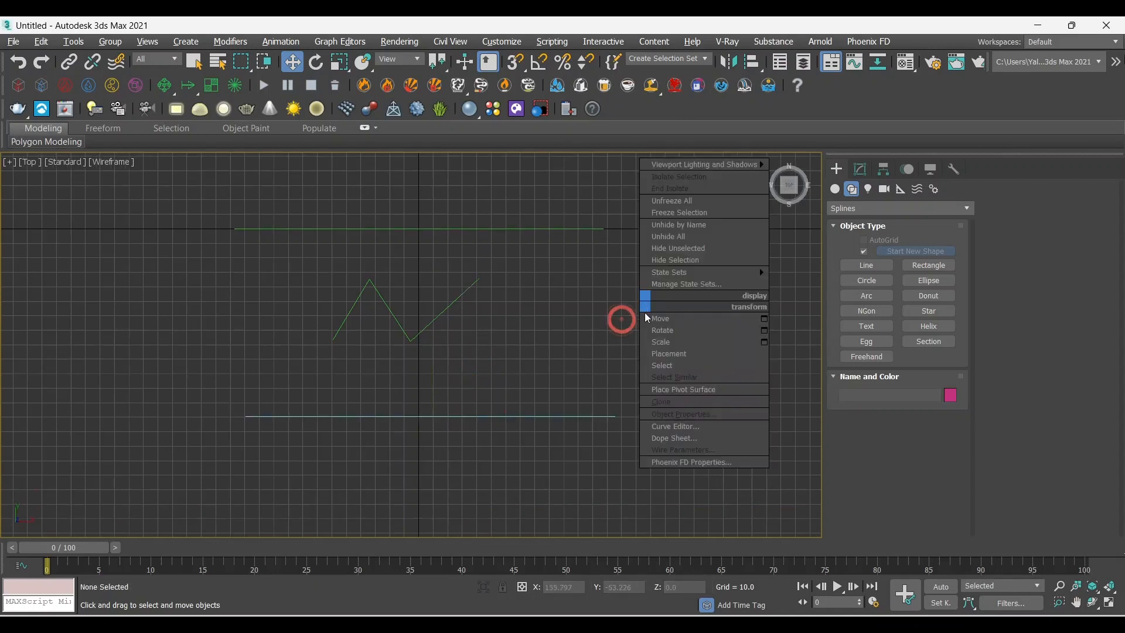
{"action": "left_click", "coordinate": [570, 241]}
{"action": "right_click", "coordinate": [657, 282]}
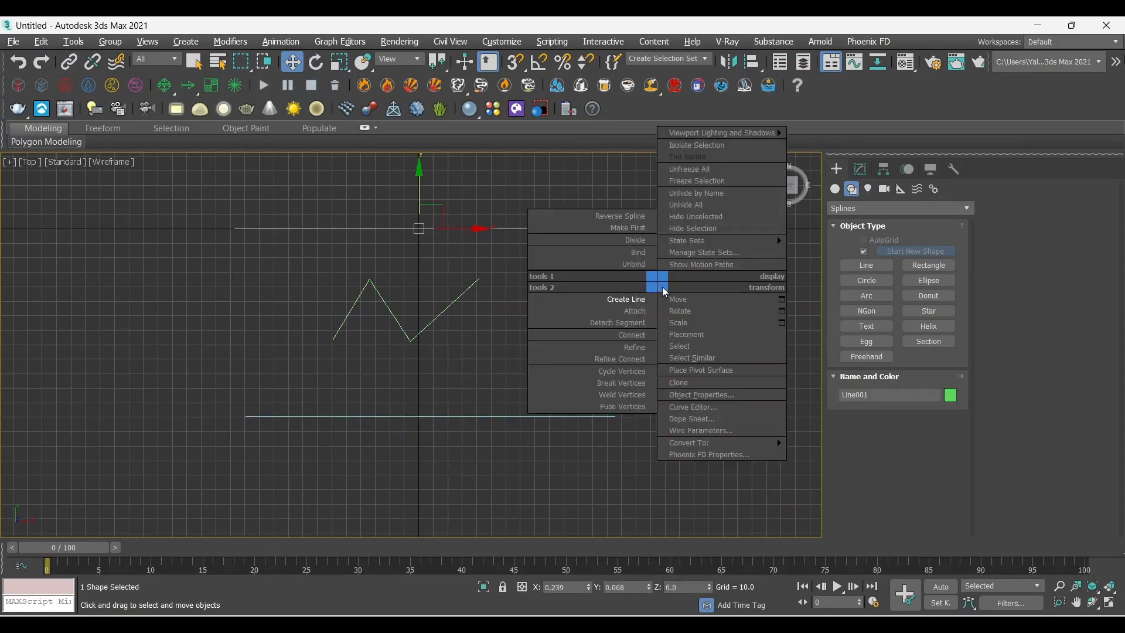
{"action": "left_click", "coordinate": [635, 311]}
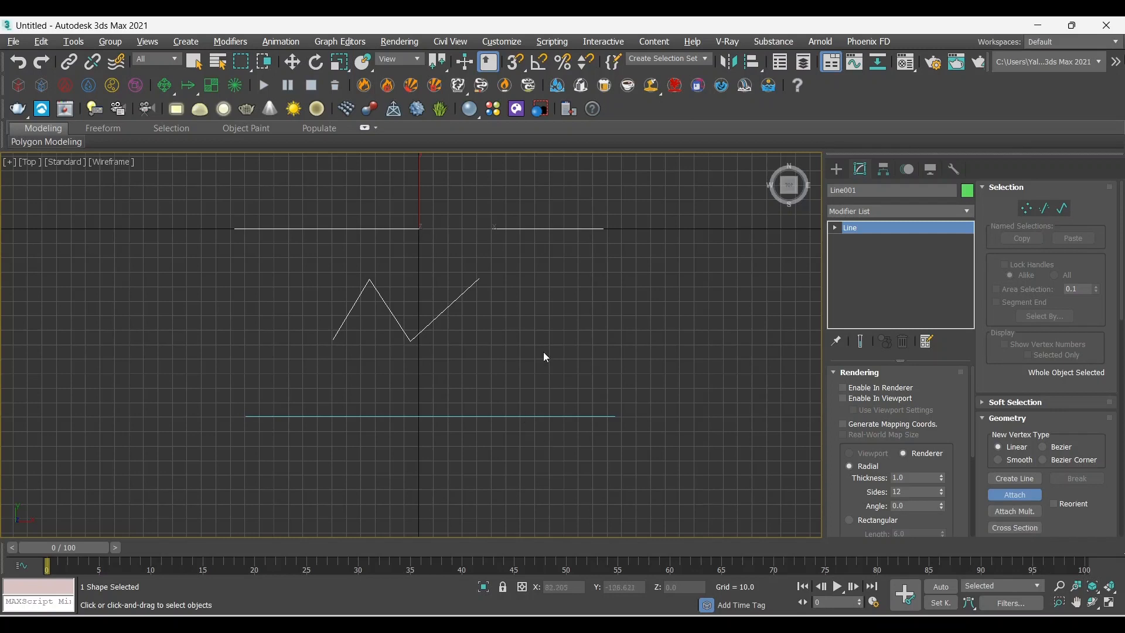
{"action": "left_click", "coordinate": [505, 417]}
{"action": "left_click", "coordinate": [578, 369]}
{"action": "left_click", "coordinate": [565, 205]}
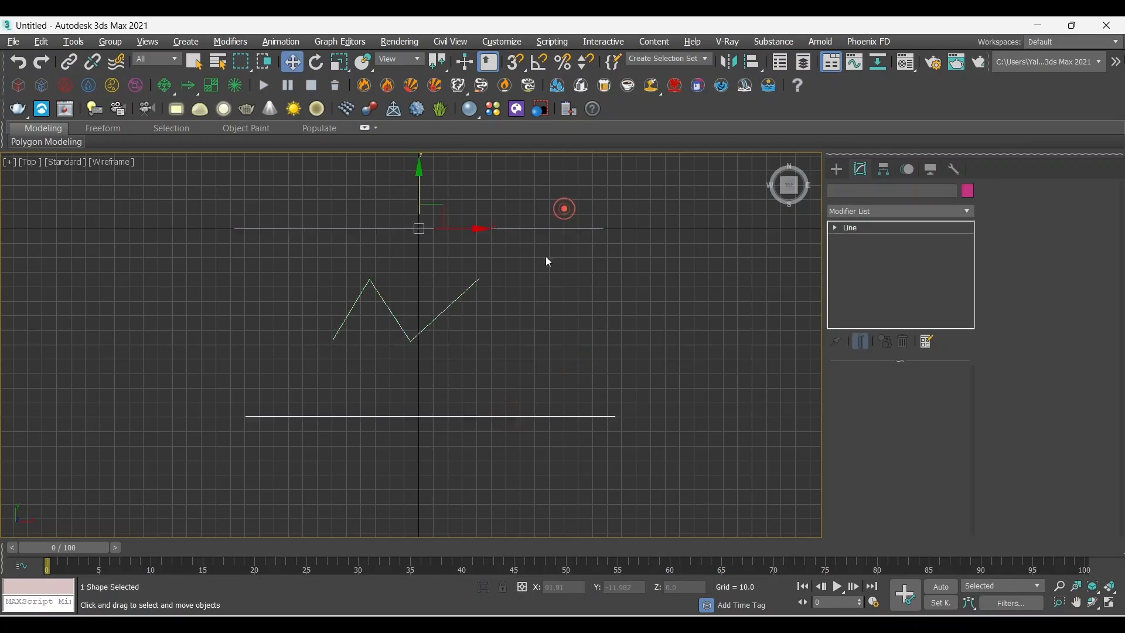
Step: Connect the horizontal lines' right ends, the lower line's left end to the zigzag's left end, and its right end to the upper line's left end
{"action": "middle_click_drag", "start_coordinate": [576, 339], "coordinate": [570, 368]}
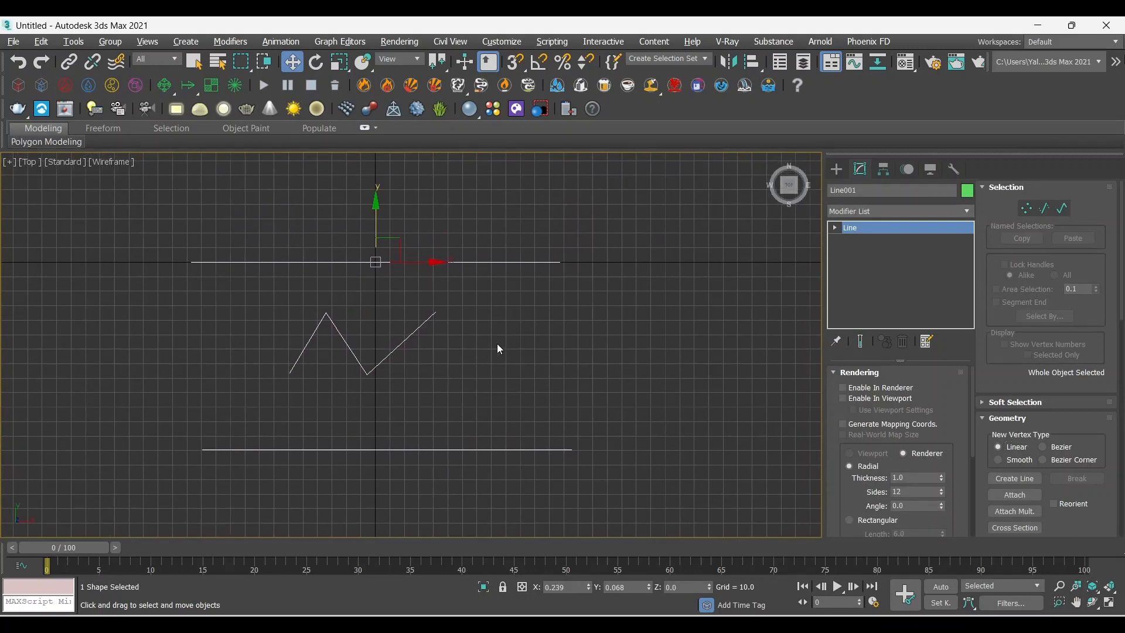
{"action": "middle_click_drag", "start_coordinate": [450, 356], "coordinate": [533, 349]}
{"action": "right_click", "coordinate": [580, 304]}
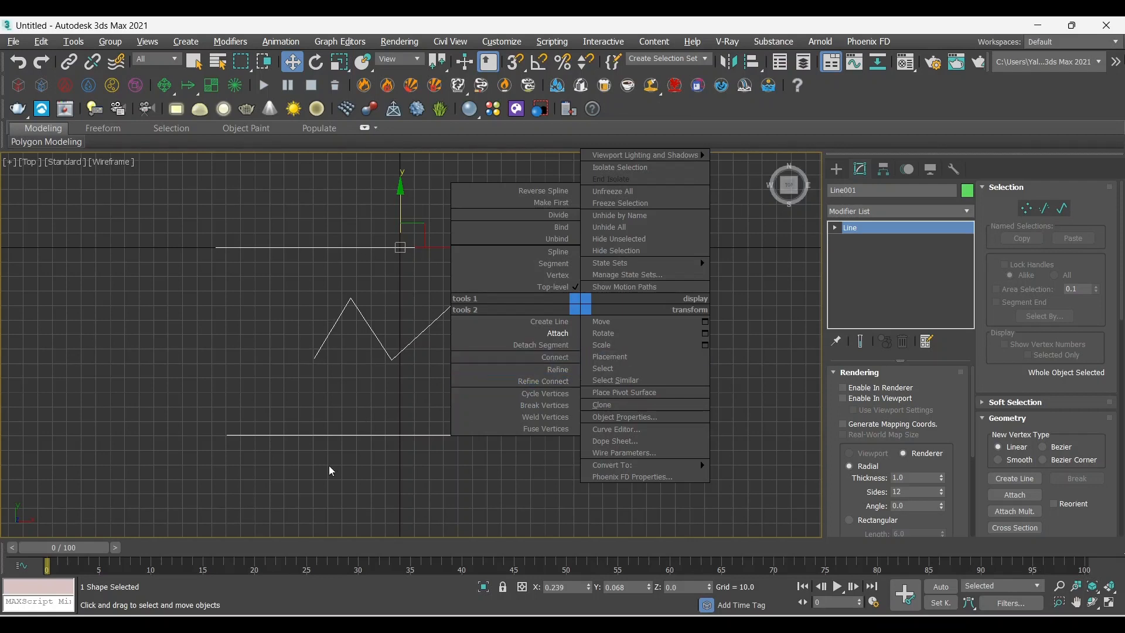
{"action": "left_click", "coordinate": [561, 357]}
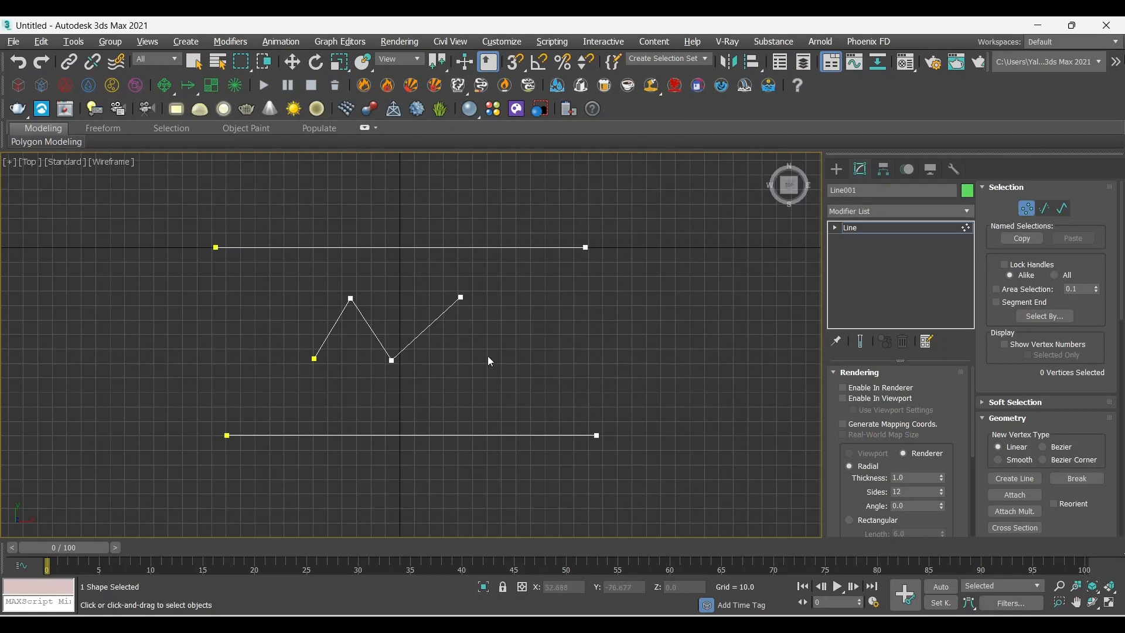
{"action": "left_click_drag", "start_coordinate": [597, 435], "coordinate": [586, 248]}
{"action": "left_click_drag", "start_coordinate": [227, 435], "coordinate": [314, 359]}
{"action": "left_click_drag", "start_coordinate": [337, 268], "coordinate": [216, 247]}
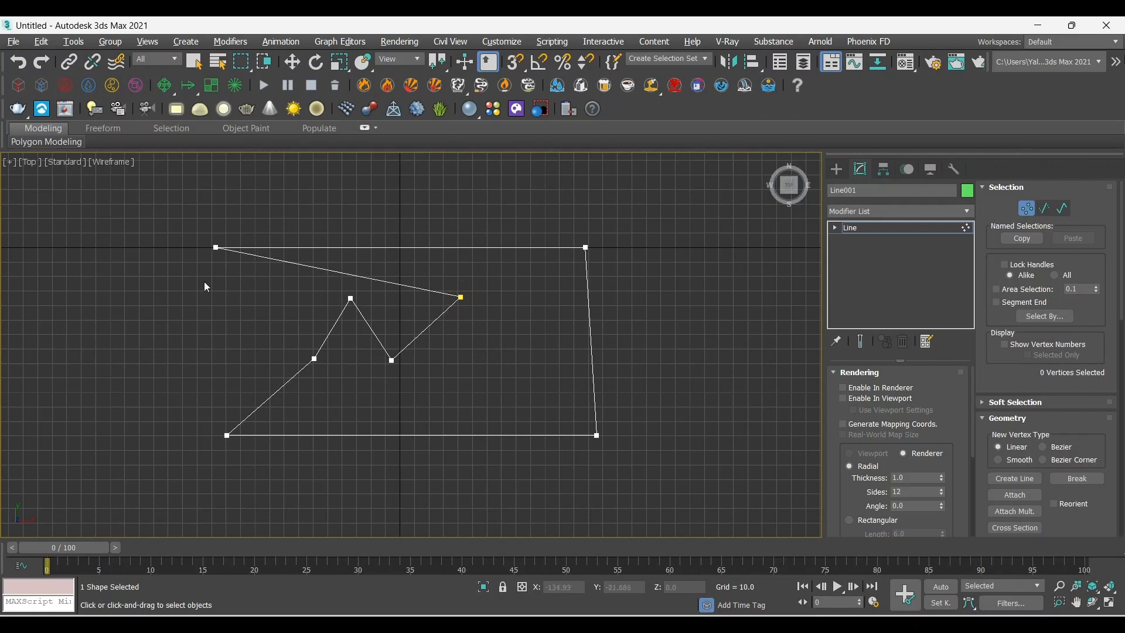
{"action": "key", "text": "w"}
{"action": "left_click", "coordinate": [193, 310]}
{"action": "middle_click_drag", "start_coordinate": [321, 367], "coordinate": [427, 341]}
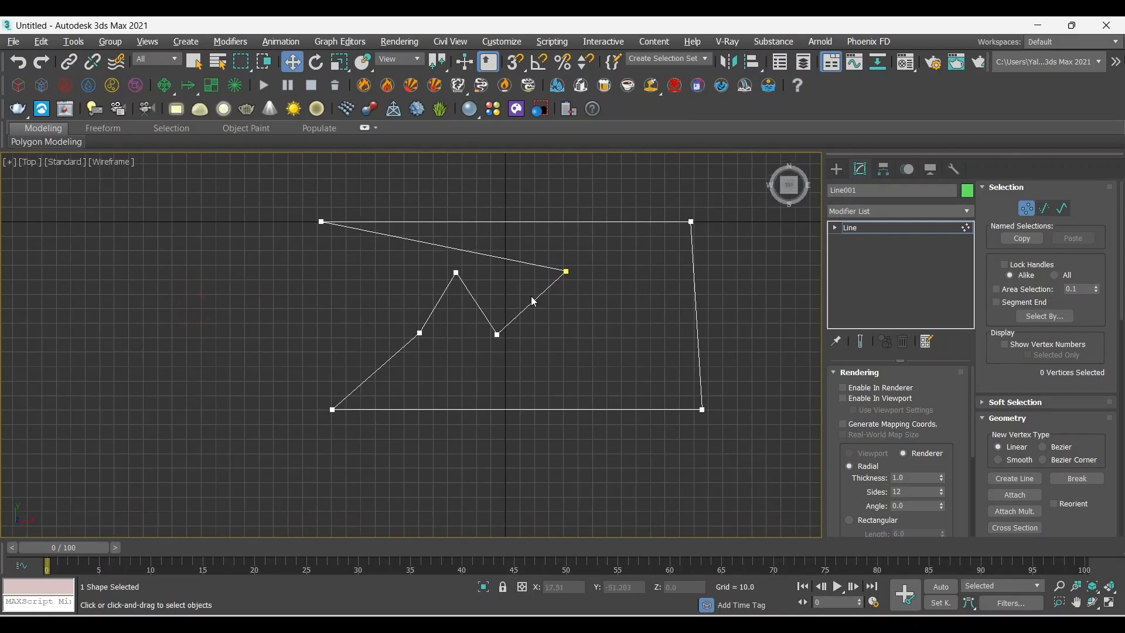
Step: Move the vertex at the zigzag's left end outward to about X -122, Y -74
{"action": "left_click", "coordinate": [420, 333]}
{"action": "left_click_drag", "start_coordinate": [441, 325], "coordinate": [356, 320]}
{"action": "scroll", "coordinate": [339, 311], "scroll_direction": "up", "scroll_amount": 2}
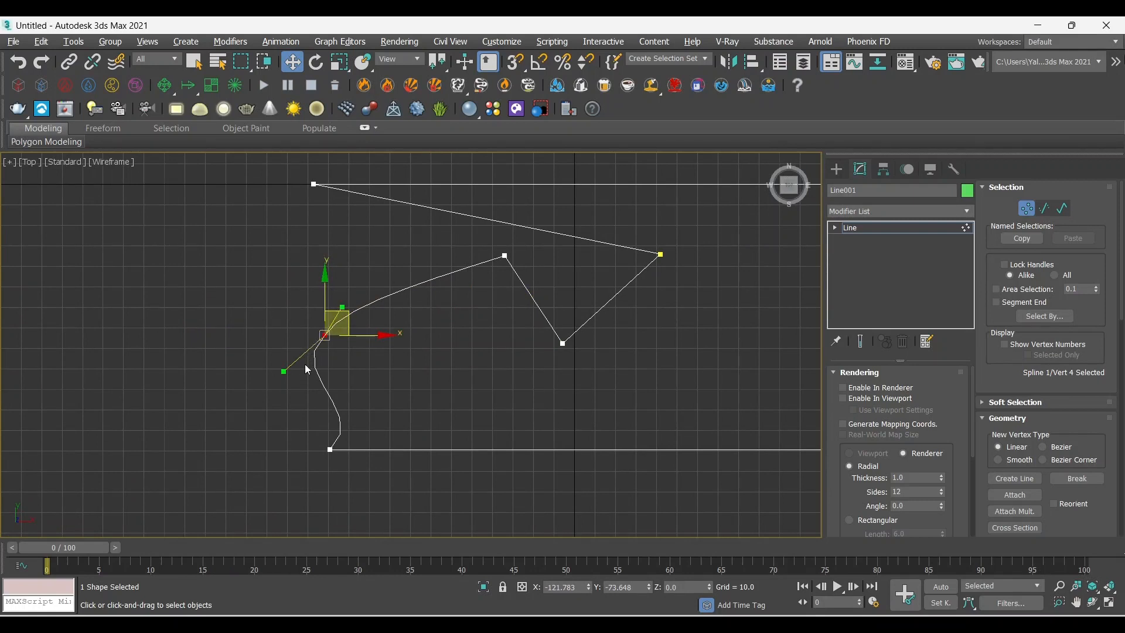
Step: Adjust the moved vertex's two Bezier Corner handles independently to reshape the curves on either side
{"action": "left_click_drag", "start_coordinate": [284, 371], "coordinate": [347, 295]}
{"action": "left_click_drag", "start_coordinate": [281, 373], "coordinate": [274, 410]}
{"action": "left_click_drag", "start_coordinate": [344, 308], "coordinate": [352, 259]}
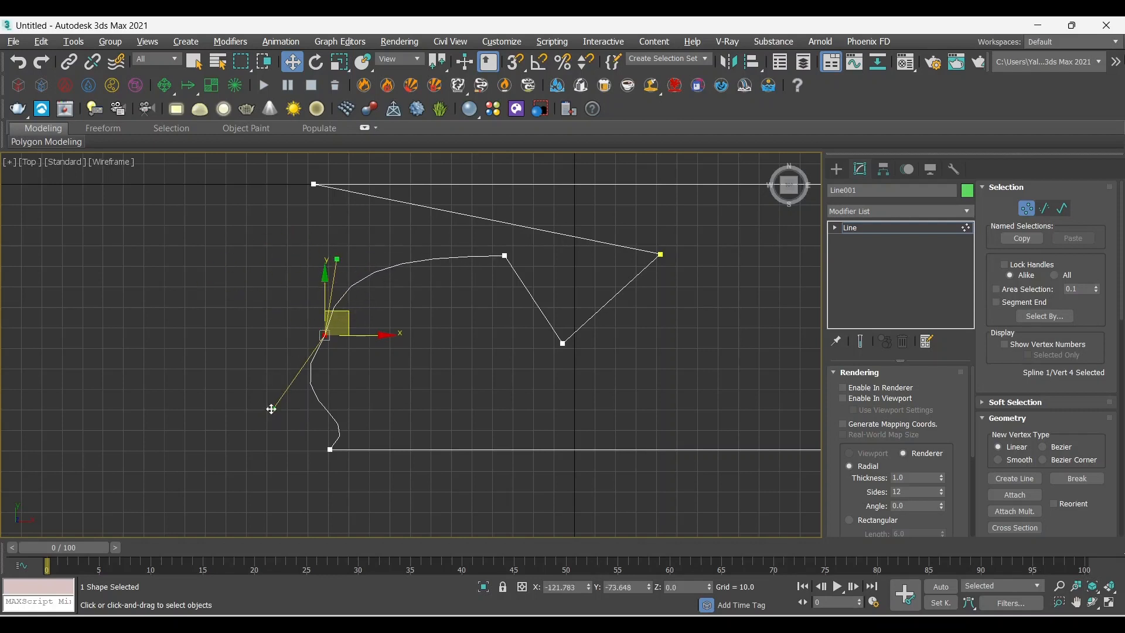
{"action": "left_click_drag", "start_coordinate": [271, 409], "coordinate": [293, 383]}
{"action": "middle_click_drag", "start_coordinate": [348, 367], "coordinate": [338, 362]}
Step: Convert the moved vertex to Bezier and lengthen its linked tangent handles slightly
{"action": "right_click", "coordinate": [325, 341]}
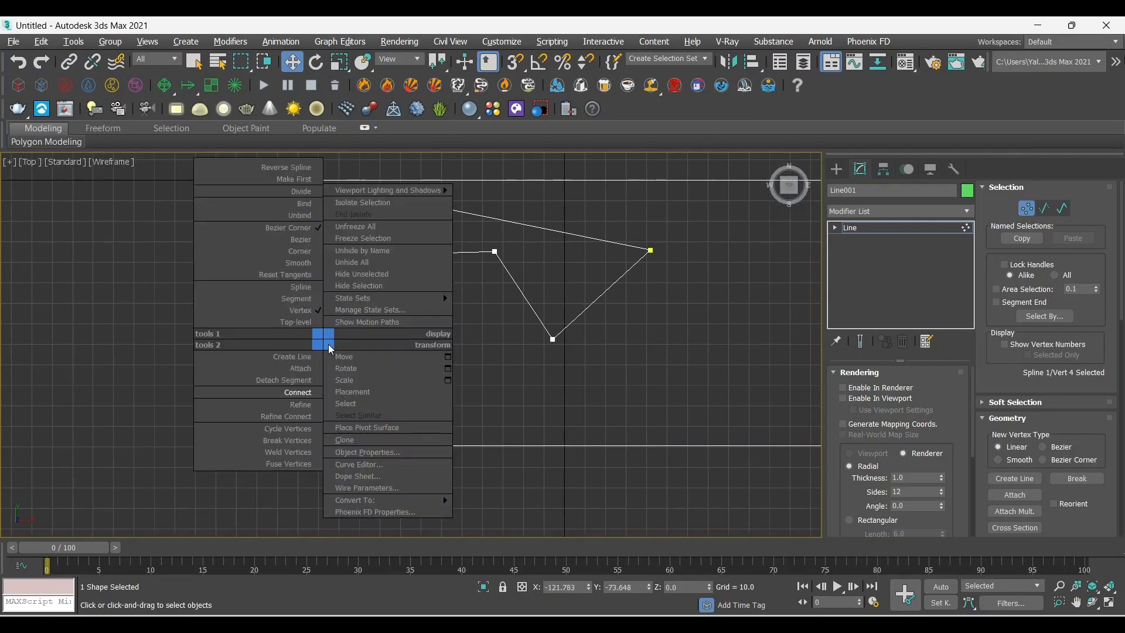
{"action": "left_click", "coordinate": [320, 233]}
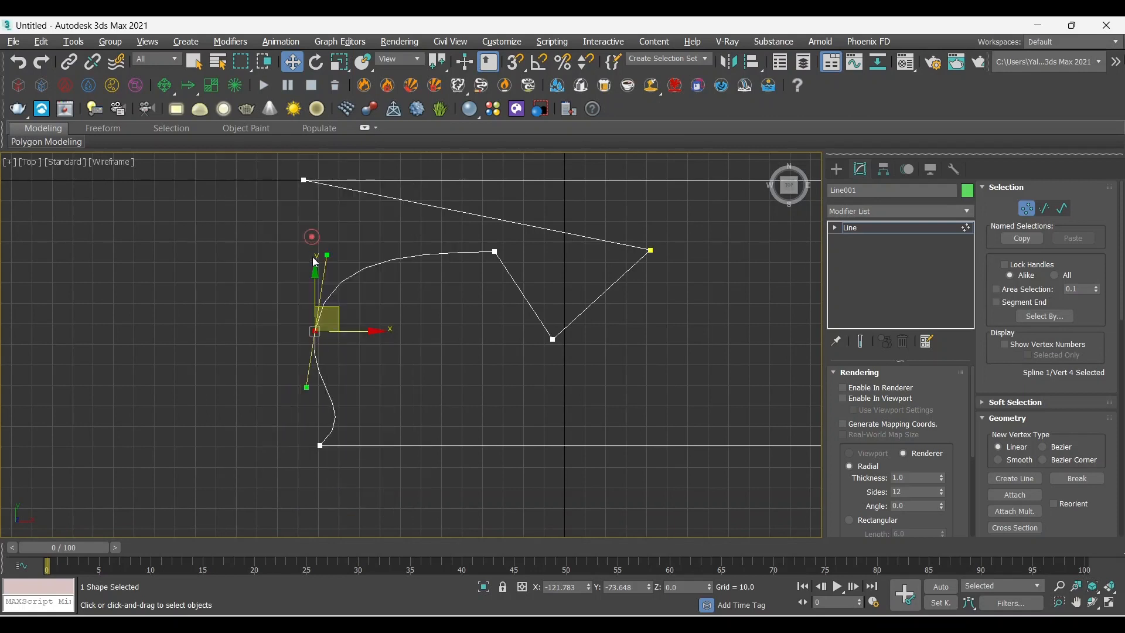
{"action": "mouse_move", "coordinate": [307, 388]}
{"action": "left_mouse_down"}
{"action": "mouse_move", "coordinate": [284, 404]}
{"action": "mouse_move", "coordinate": [320, 374]}
{"action": "mouse_move", "coordinate": [299, 352]}
{"action": "mouse_move", "coordinate": [266, 367]}
{"action": "mouse_move", "coordinate": [307, 398]}
{"action": "left_mouse_up"}
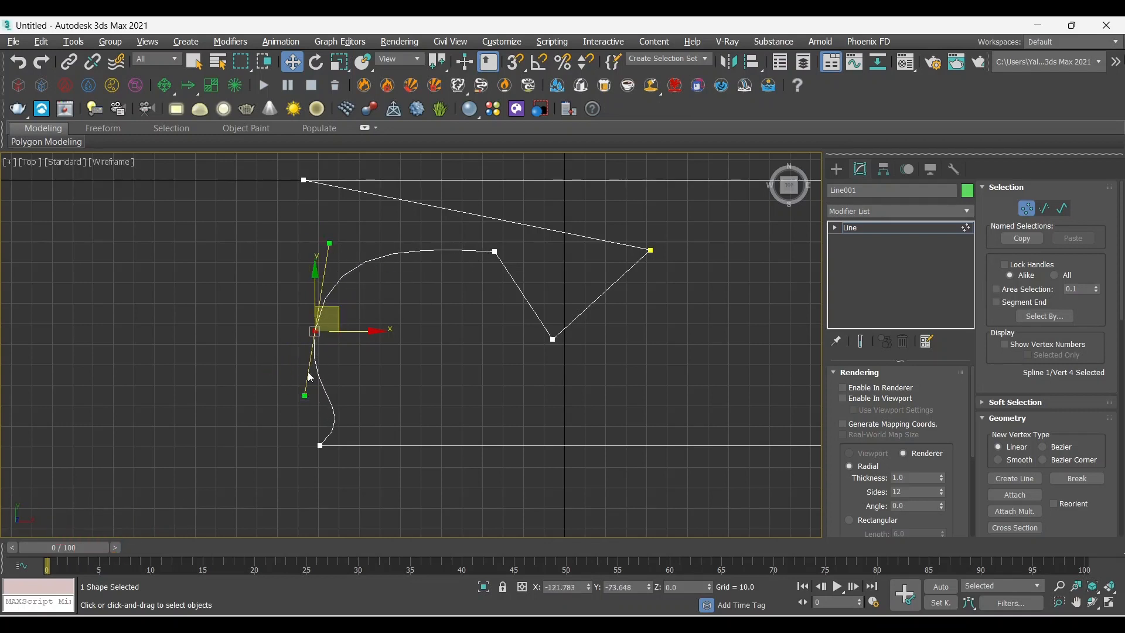
Step: Convert the moved vertex and the shape's lower-left vertex to Corner, then clear the selection
{"action": "right_click", "coordinate": [355, 335]}
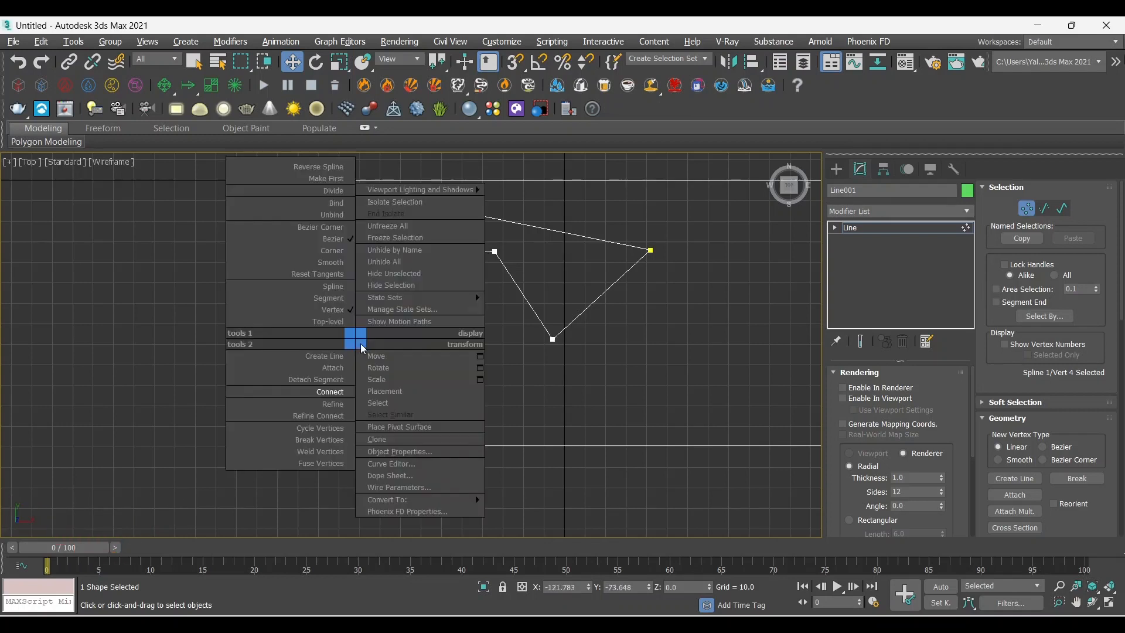
{"action": "left_click", "coordinate": [332, 247]}
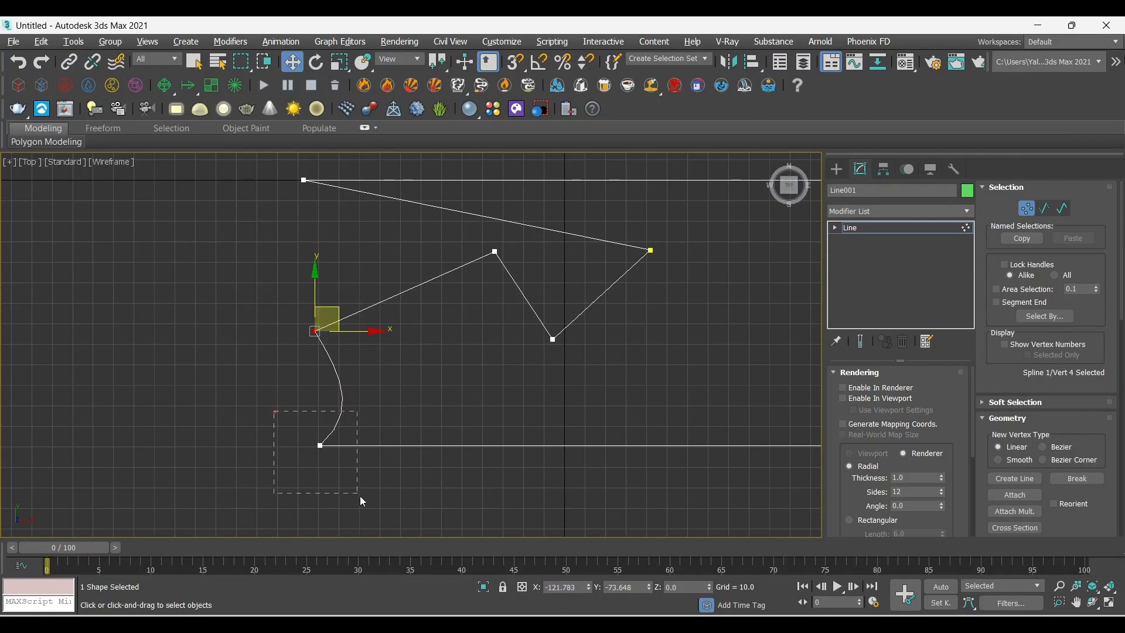
{"action": "left_click_drag", "start_coordinate": [359, 495], "coordinate": [361, 497]}
{"action": "right_click", "coordinate": [364, 437]}
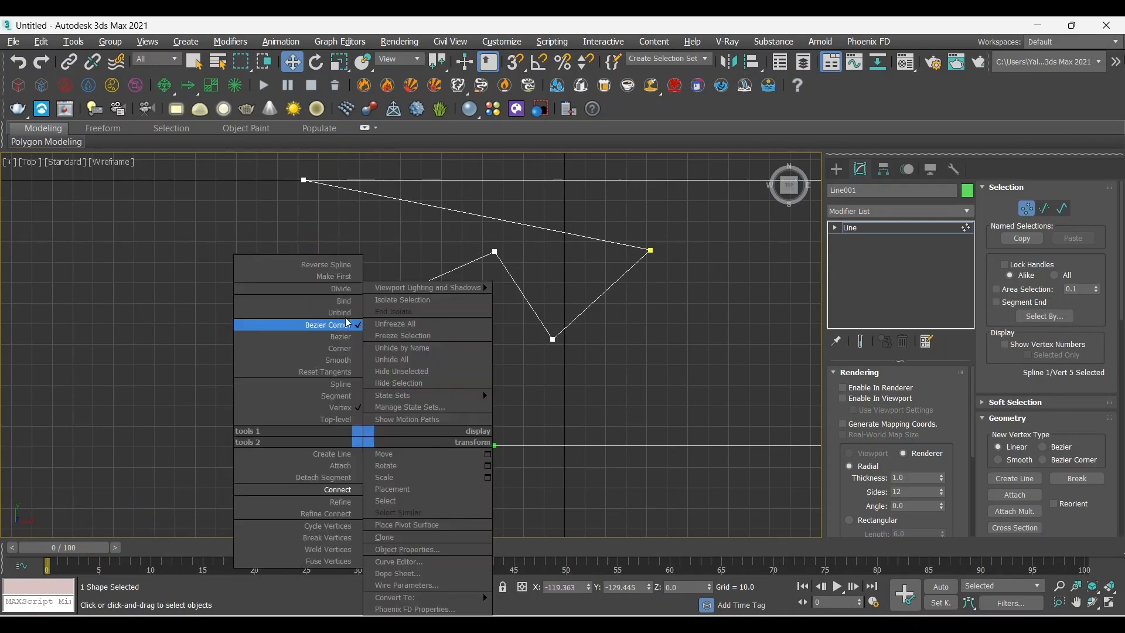
{"action": "left_click", "coordinate": [344, 349]}
{"action": "left_click", "coordinate": [369, 377]}
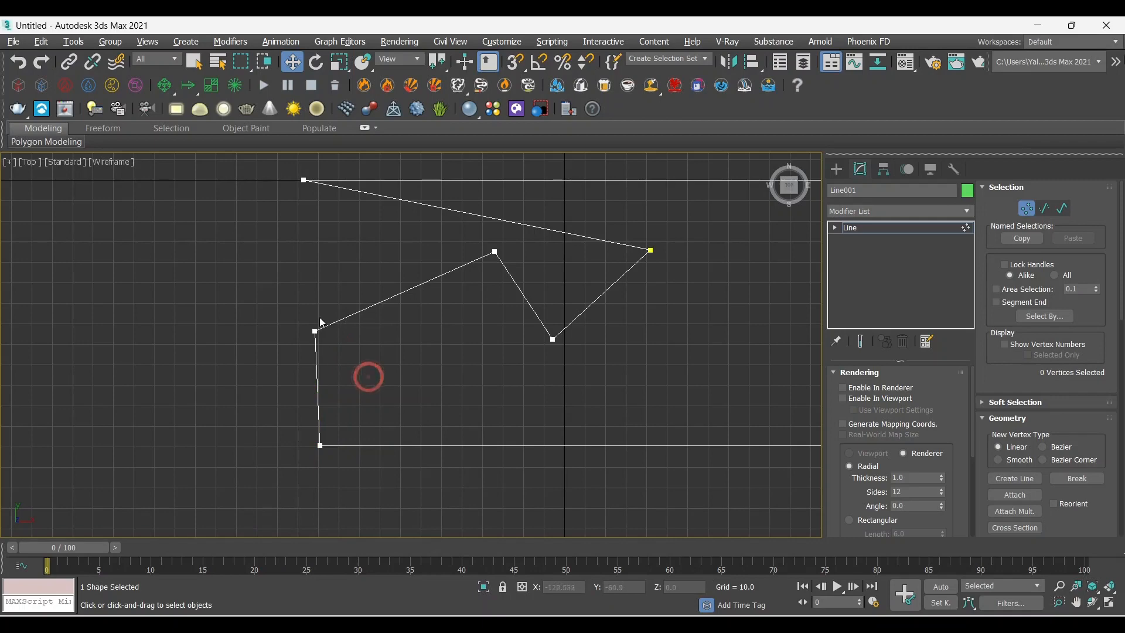
Step: Move the zigzag's left vertex slightly right to line it up above the shape's lower-left vertex
{"action": "left_click", "coordinate": [316, 330]}
{"action": "left_click_drag", "start_coordinate": [350, 331], "coordinate": [356, 333]}
{"action": "left_click", "coordinate": [412, 394]}
Step: Move the zigzag's upper-left vertex further left, close to the shape's left side, and clear the selection
{"action": "scroll", "coordinate": [470, 401], "scroll_direction": "down", "scroll_amount": 3}
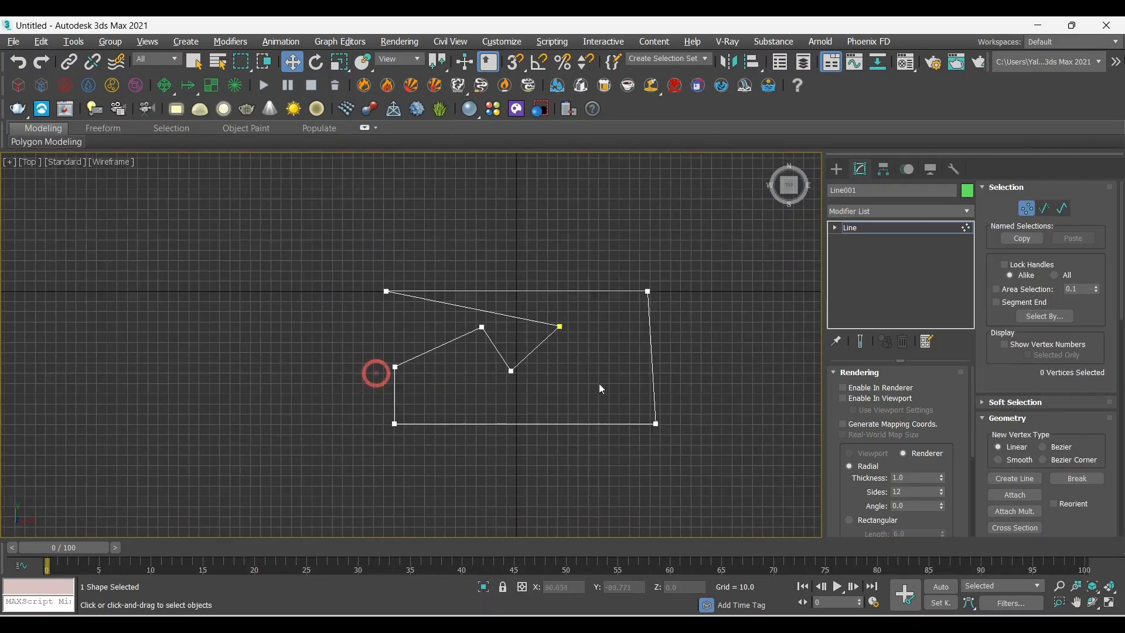
{"action": "middle_click_drag", "start_coordinate": [599, 385], "coordinate": [545, 398]}
{"action": "left_click", "coordinate": [428, 341]}
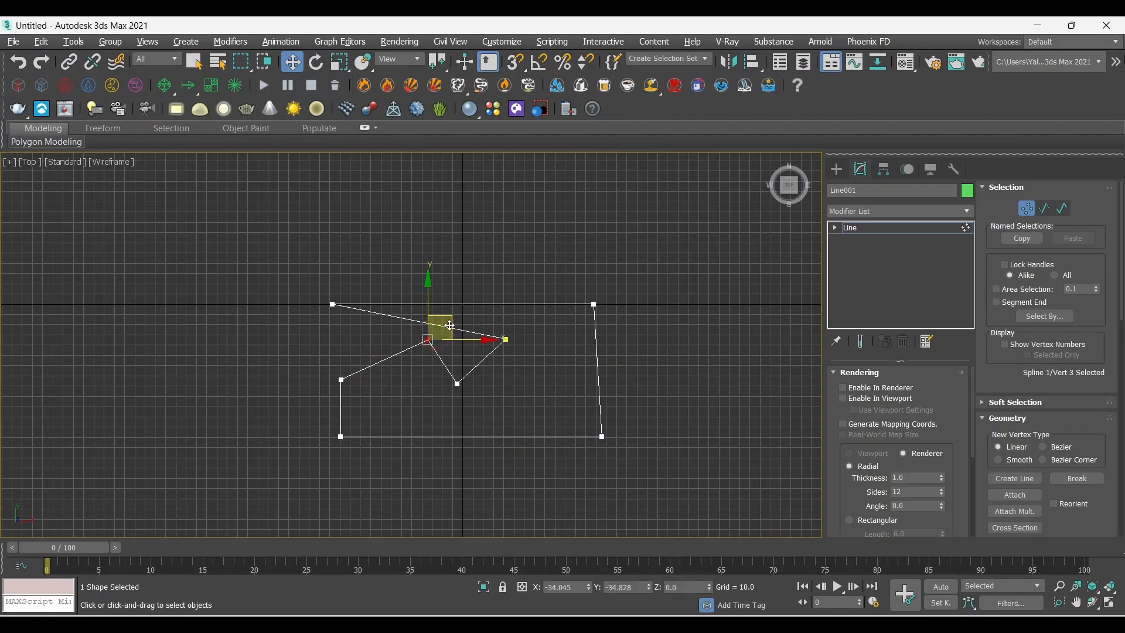
{"action": "left_click_drag", "start_coordinate": [449, 326], "coordinate": [388, 329]}
{"action": "scroll", "coordinate": [448, 384], "scroll_direction": "up", "scroll_amount": 2}
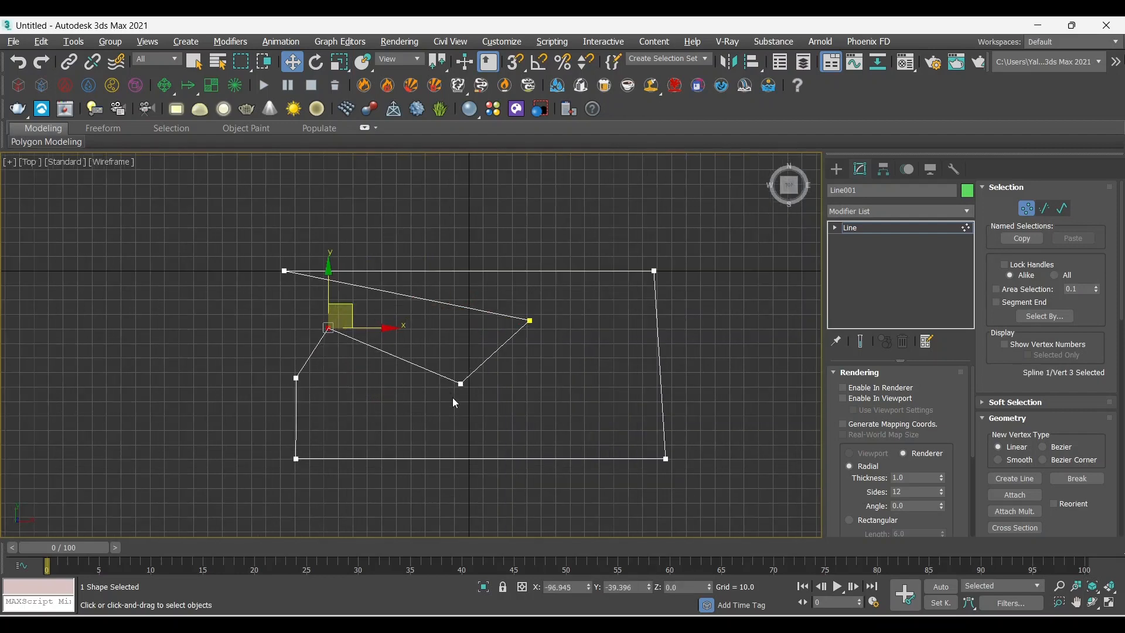
{"action": "middle_click_drag", "start_coordinate": [452, 397], "coordinate": [424, 364]}
{"action": "left_click", "coordinate": [425, 365]}
Step: Refine the shape with two new vertices on the lower edge, two on the right edge and one on the upper edge
{"action": "right_click", "coordinate": [390, 347]}
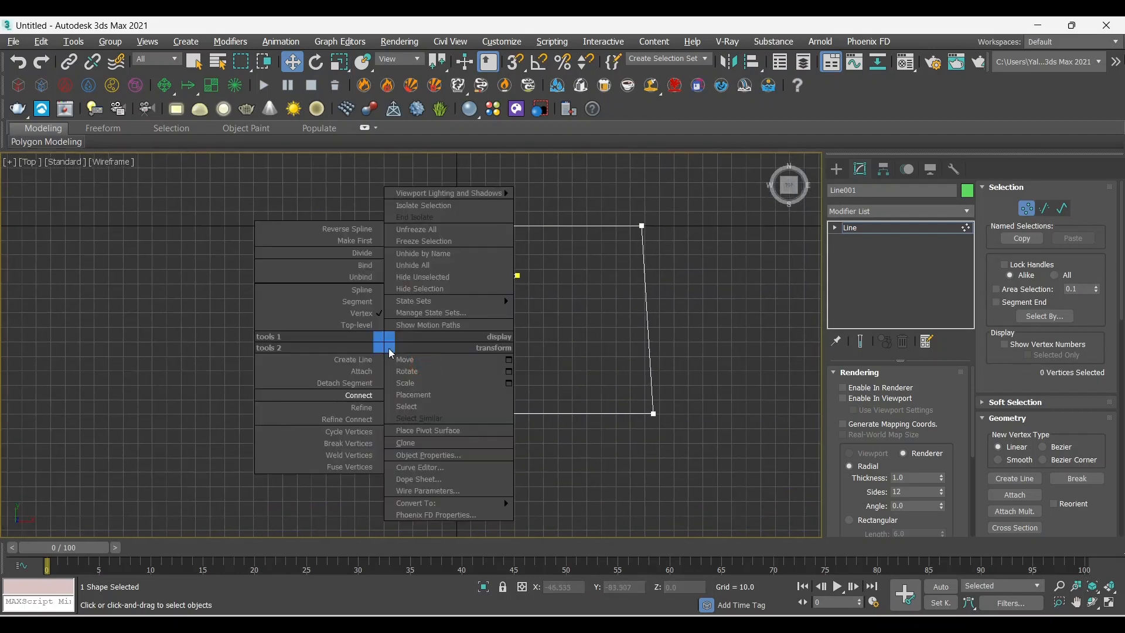
{"action": "left_click", "coordinate": [364, 407]}
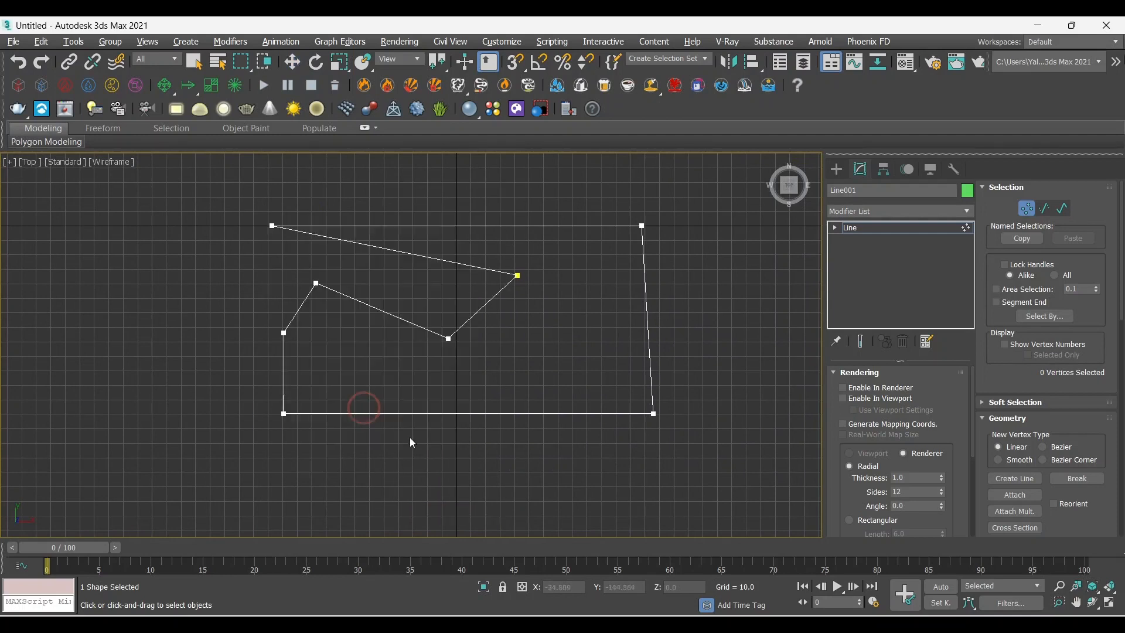
{"action": "left_click", "coordinate": [326, 414]}
{"action": "left_click", "coordinate": [403, 413]}
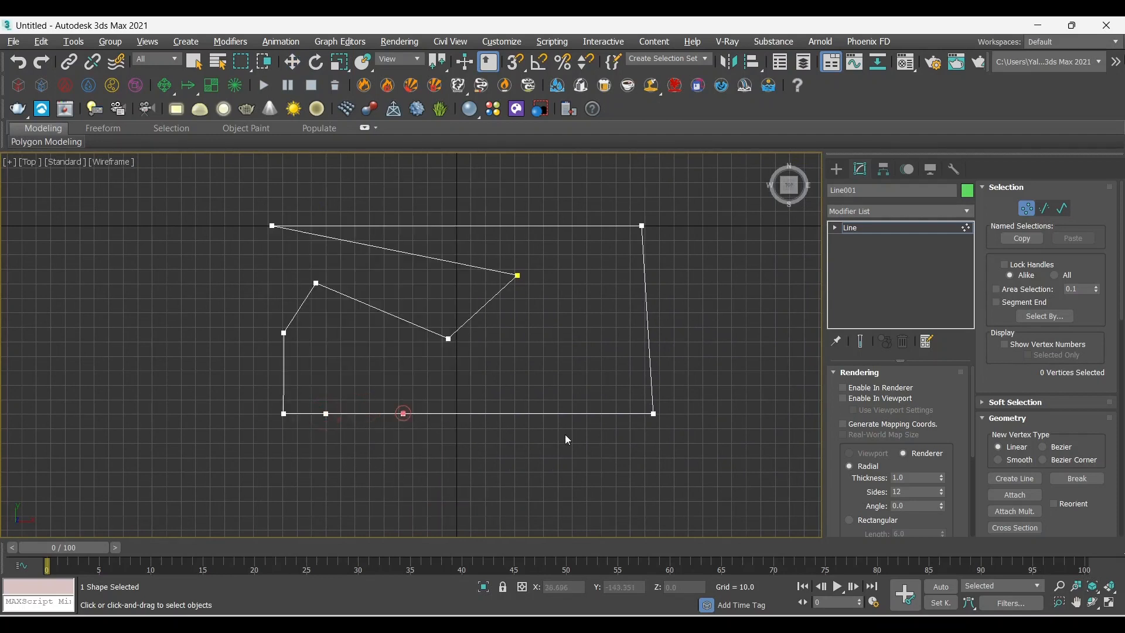
{"action": "left_click", "coordinate": [647, 311]}
{"action": "left_click", "coordinate": [651, 376]}
{"action": "left_click", "coordinate": [539, 226]}
{"action": "right_click", "coordinate": [537, 230]}
Step: Use Refine Connect to join a new vertex on the lower edge to the zigzag's lower vertex, choosing Connect Only
{"action": "right_click", "coordinate": [544, 338]}
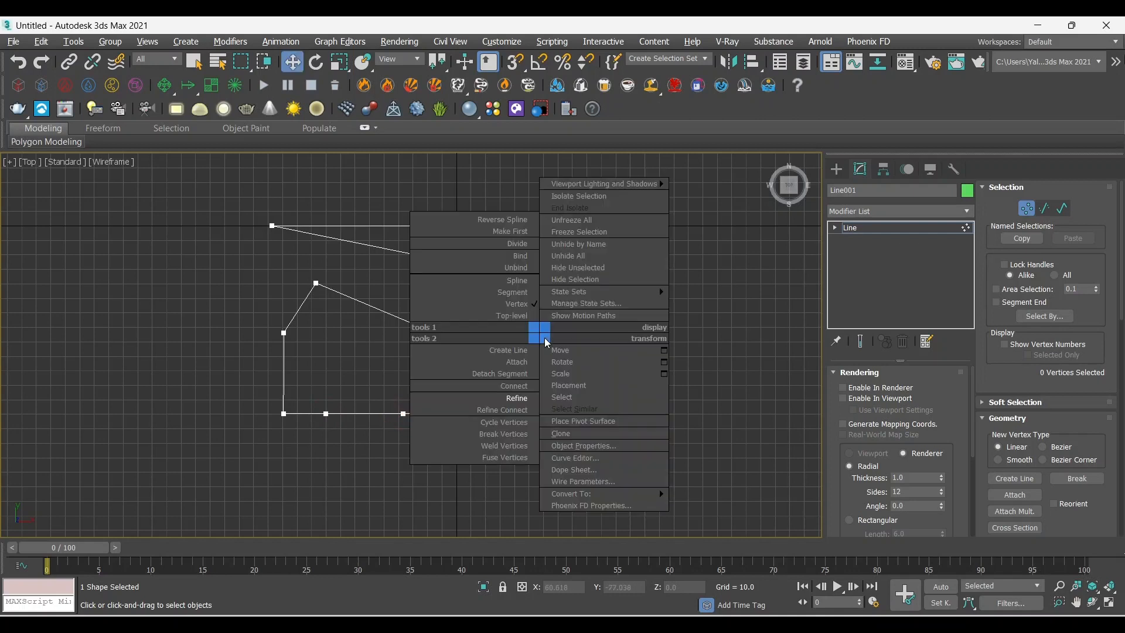
{"action": "left_click", "coordinate": [516, 411]}
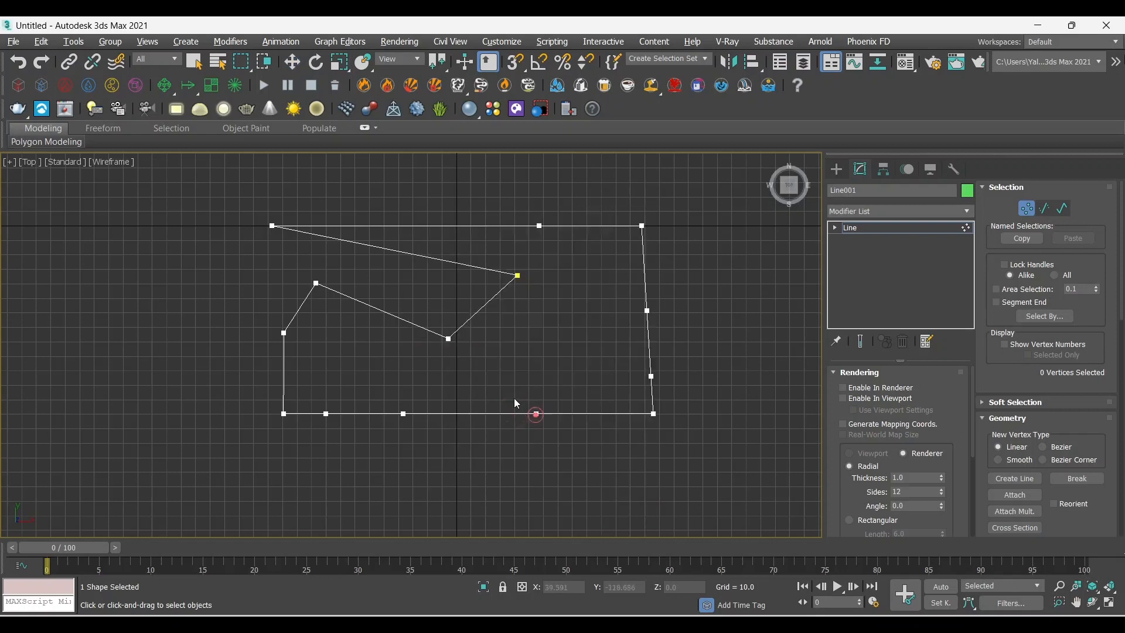
{"action": "left_click", "coordinate": [536, 414]}
{"action": "left_click", "coordinate": [450, 340]}
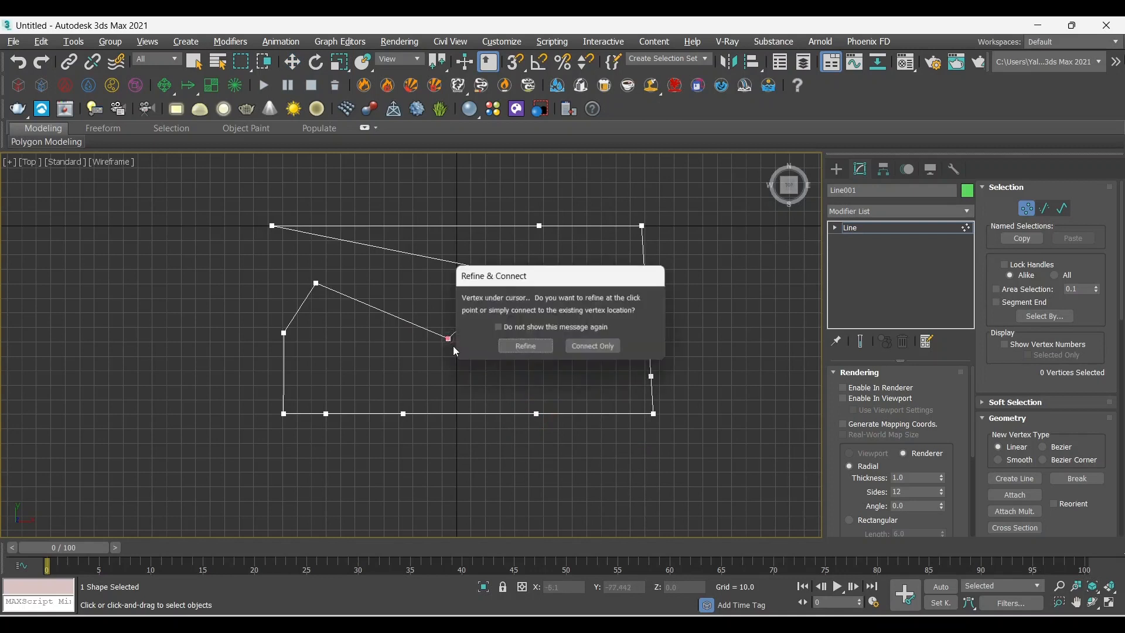
{"action": "left_click", "coordinate": [582, 349]}
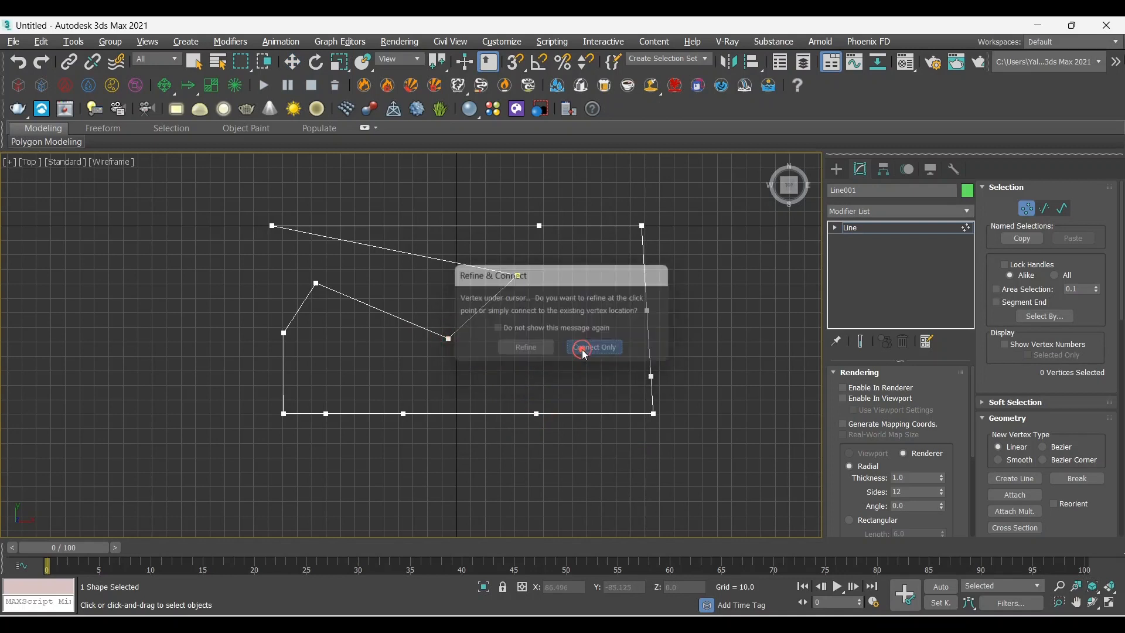
{"action": "key", "text": "w"}
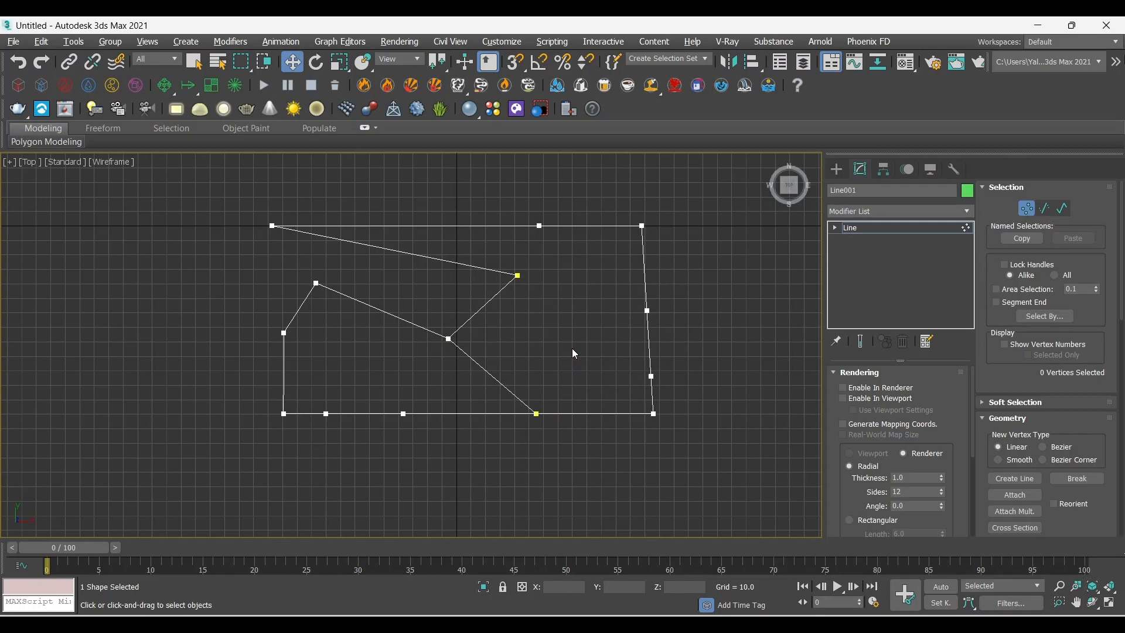
{"action": "left_click", "coordinate": [573, 350]}
Step: Move the connecting line's lower vertex up off the edge, shift both its vertices down slightly, and delete the line
{"action": "left_click", "coordinate": [536, 414]}
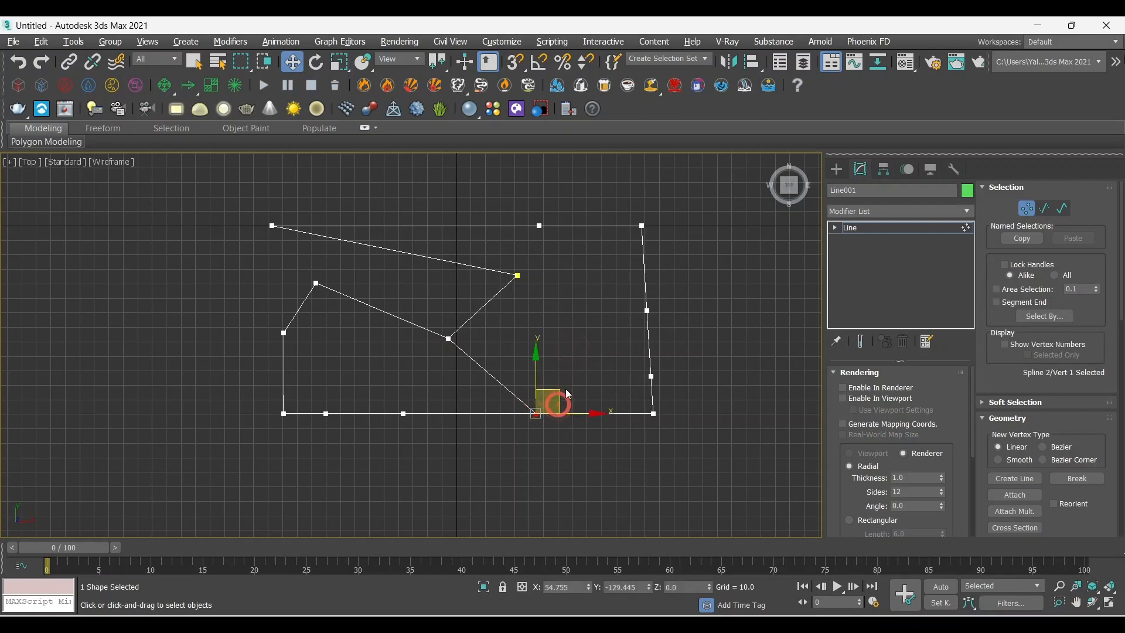
{"action": "left_click_drag", "start_coordinate": [554, 400], "coordinate": [578, 331]}
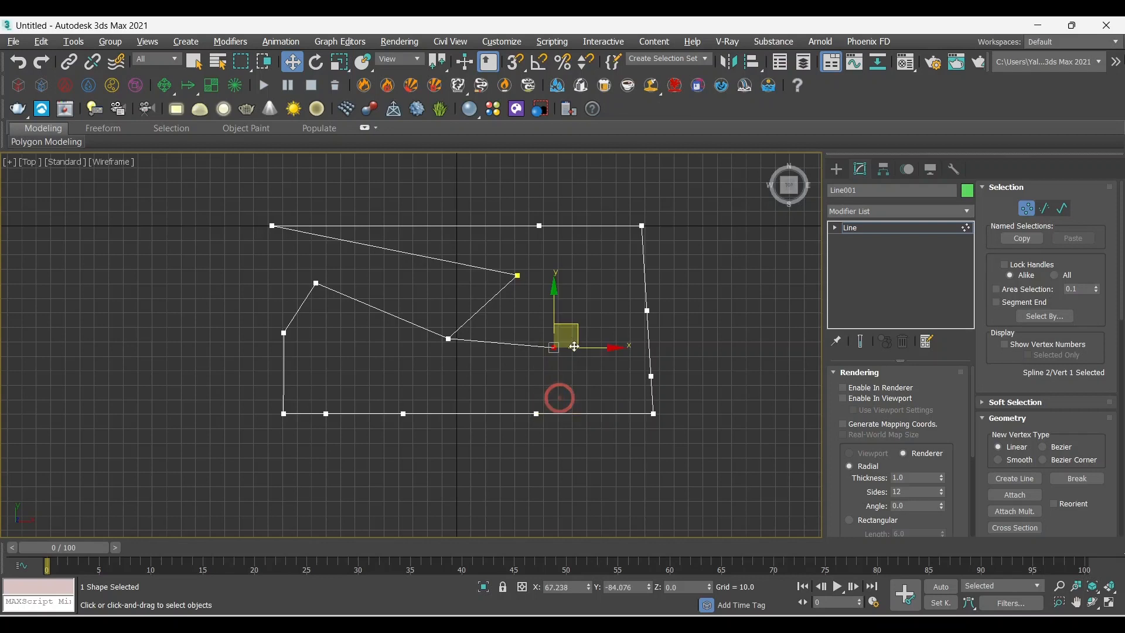
{"action": "left_click", "coordinate": [449, 339], "text": "ctrl"}
{"action": "left_click_drag", "start_coordinate": [447, 293], "coordinate": [449, 319]}
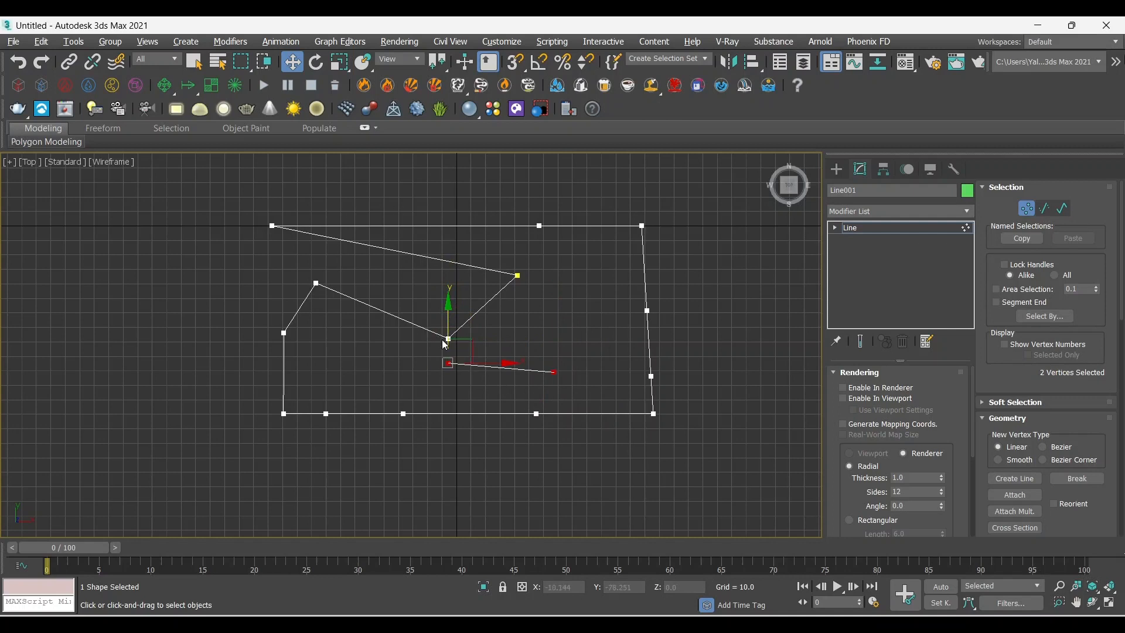
{"action": "left_click", "coordinate": [496, 381]}
{"action": "middle_click_drag", "start_coordinate": [416, 382], "coordinate": [358, 372]}
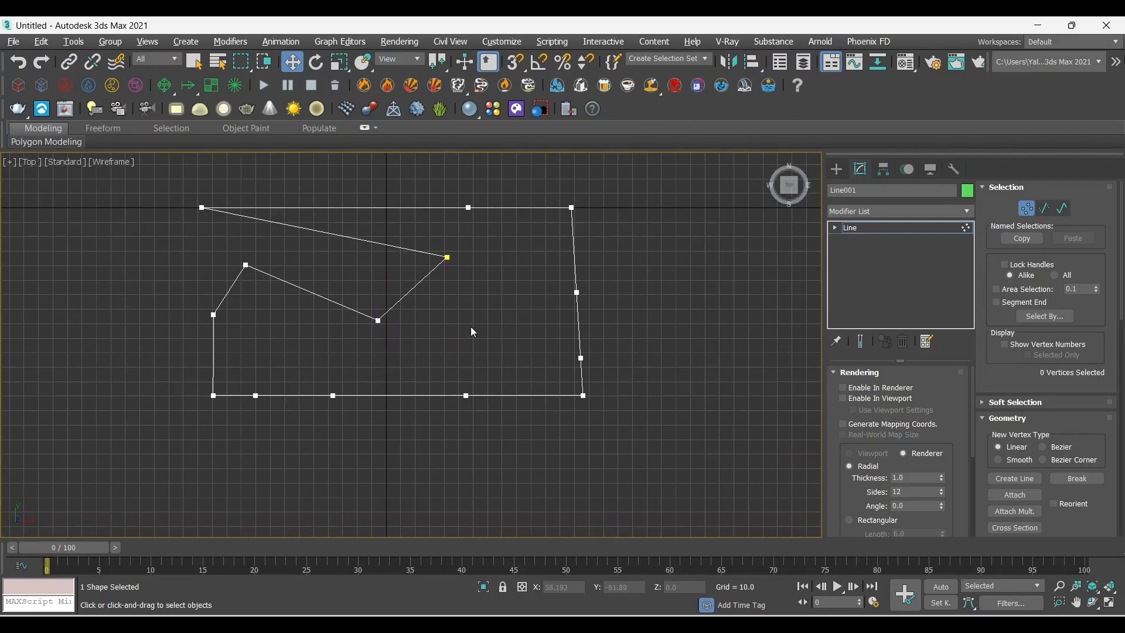
{"action": "right_click", "coordinate": [497, 309]}
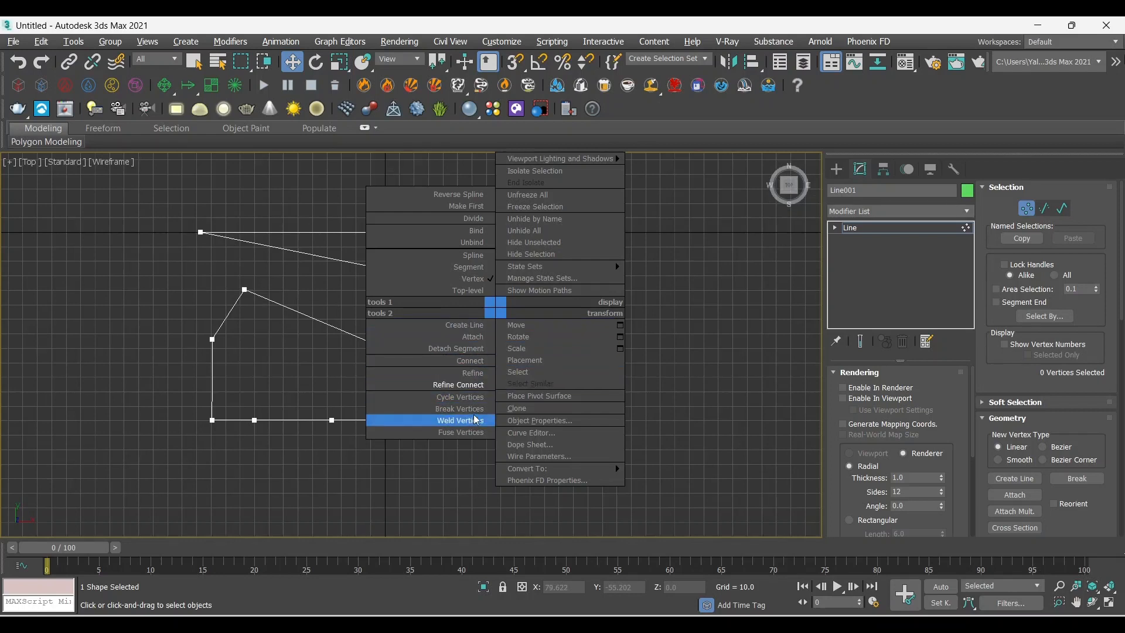
{"action": "left_click", "coordinate": [464, 489]}
{"action": "middle_click_drag", "start_coordinate": [607, 434], "coordinate": [585, 416]}
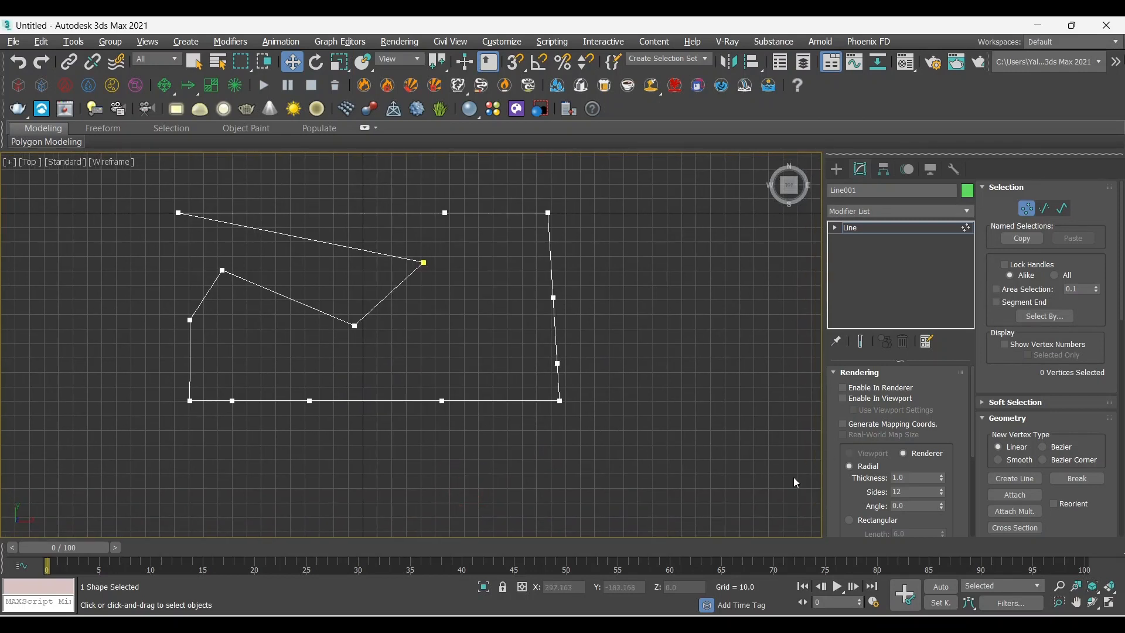
{"action": "scroll", "coordinate": [1068, 407], "scroll_direction": "down", "scroll_amount": 2}
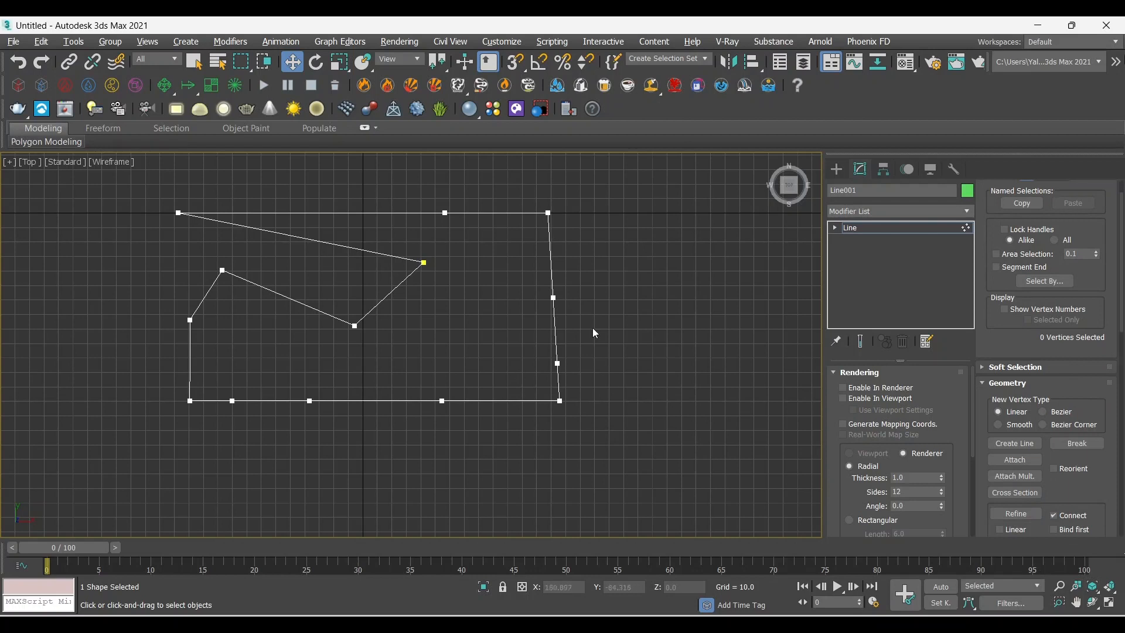
Step: Convert the zigzag's right vertex to Corner and clear the selection
{"action": "left_click_drag", "start_coordinate": [540, 228], "coordinate": [540, 229]}
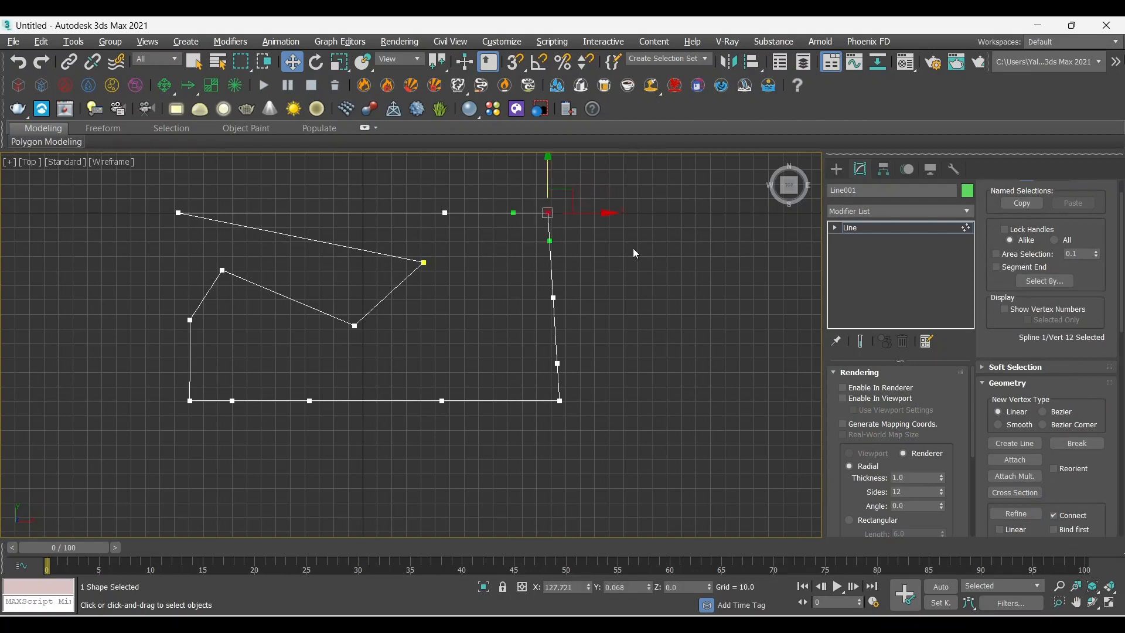
{"action": "left_click", "coordinate": [424, 262]}
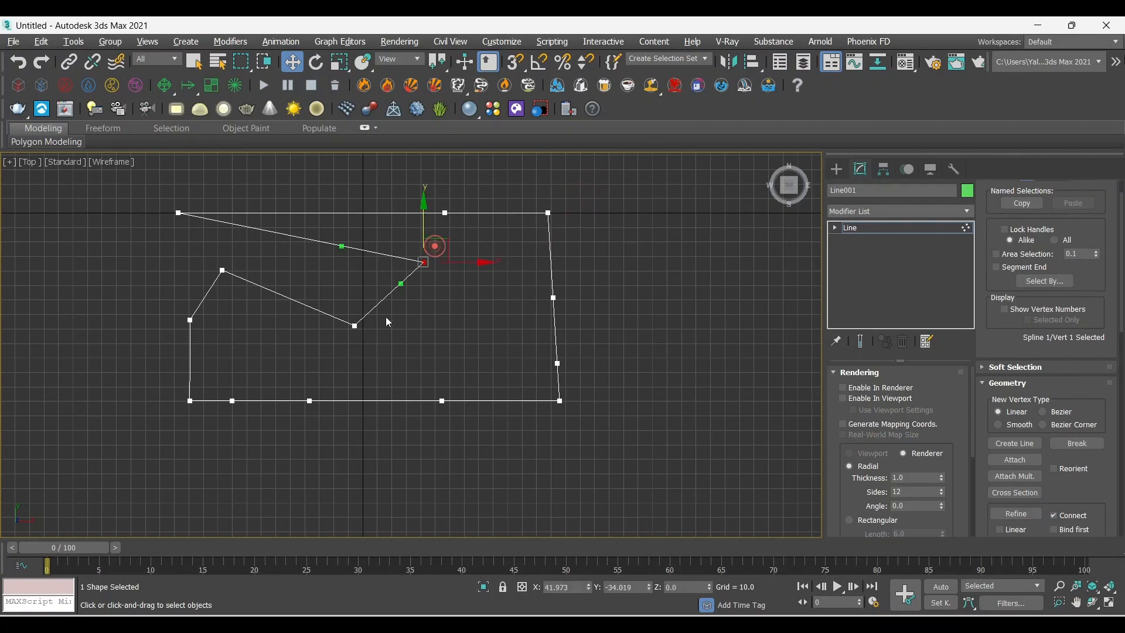
{"action": "left_click", "coordinate": [354, 325]}
{"action": "left_click_drag", "start_coordinate": [424, 282], "coordinate": [419, 285]}
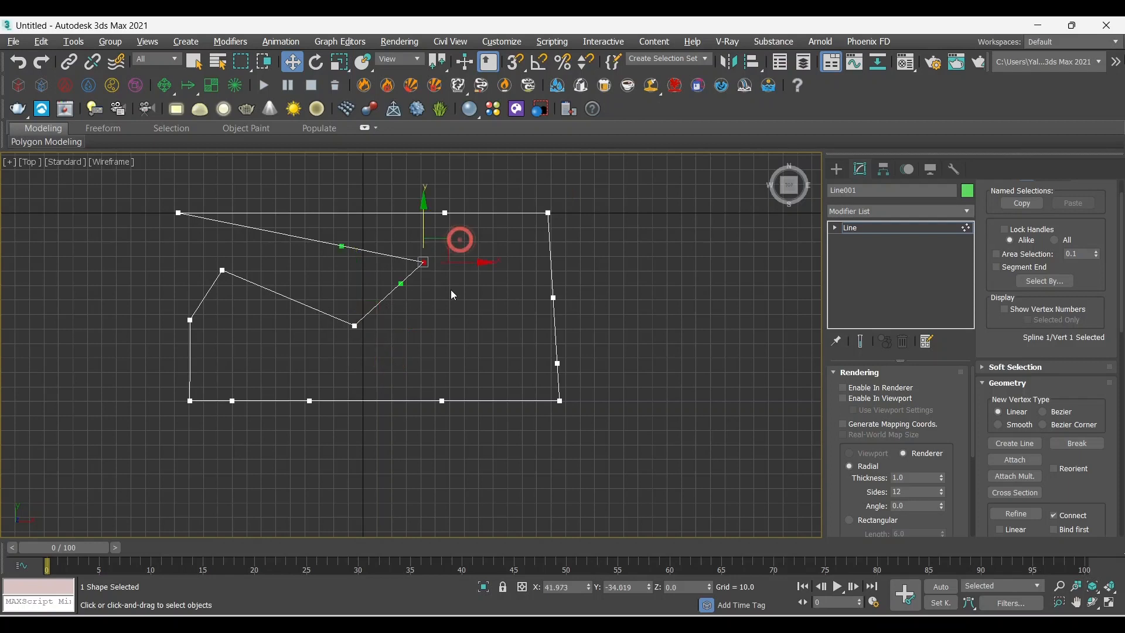
{"action": "right_click", "coordinate": [449, 283]}
{"action": "left_click", "coordinate": [427, 192]}
{"action": "left_click", "coordinate": [427, 324]}
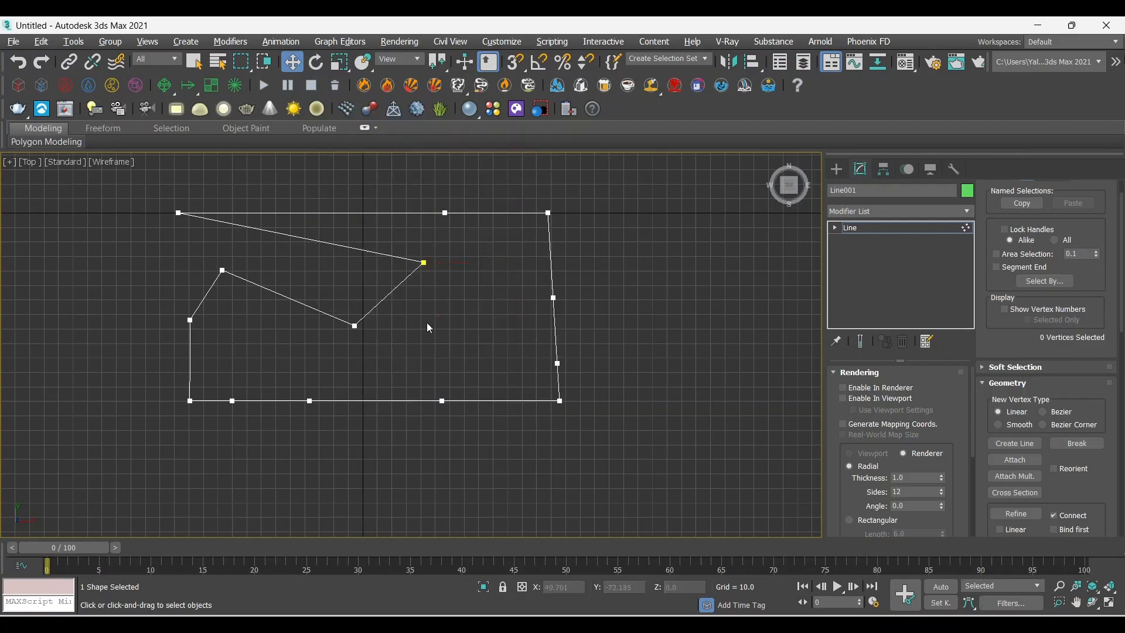
Step: Round the zigzag's right vertex freehand with the Fillet tool
{"action": "left_click_drag", "start_coordinate": [369, 367], "coordinate": [313, 303]}
{"action": "left_click_drag", "start_coordinate": [449, 241], "coordinate": [405, 289]}
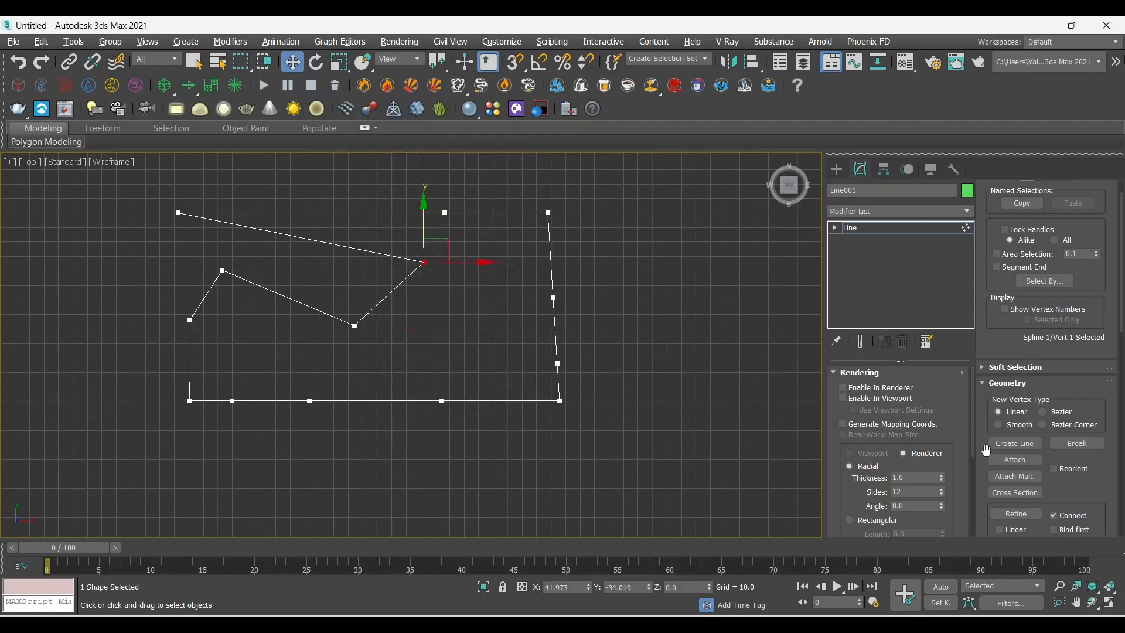
{"action": "scroll", "coordinate": [985, 467], "scroll_direction": "down", "scroll_amount": 5}
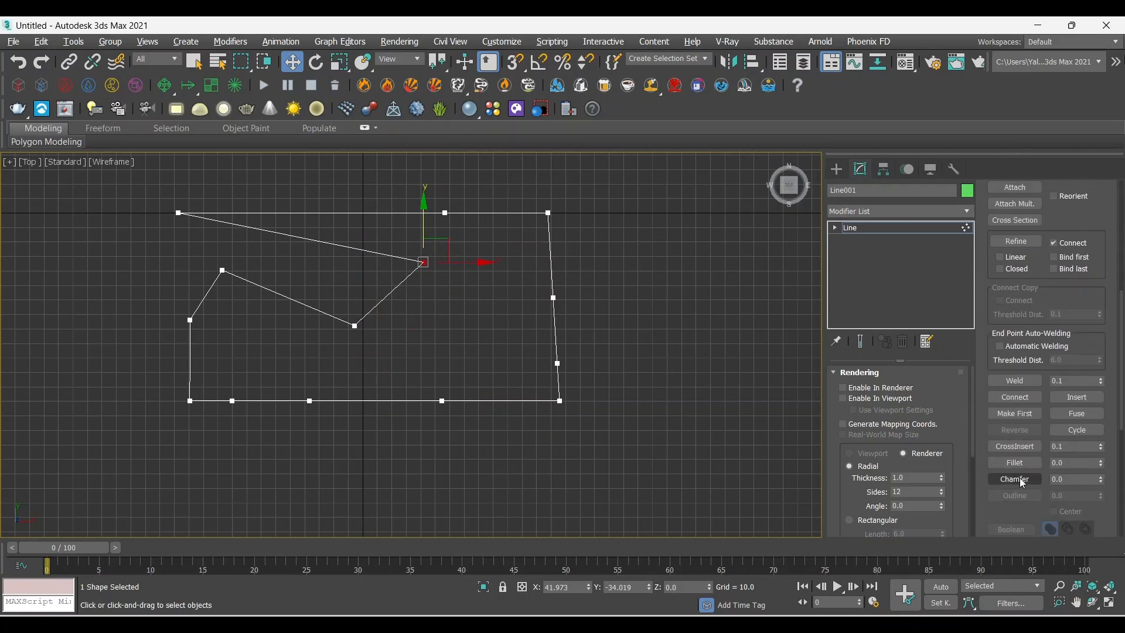
{"action": "left_click", "coordinate": [1016, 463]}
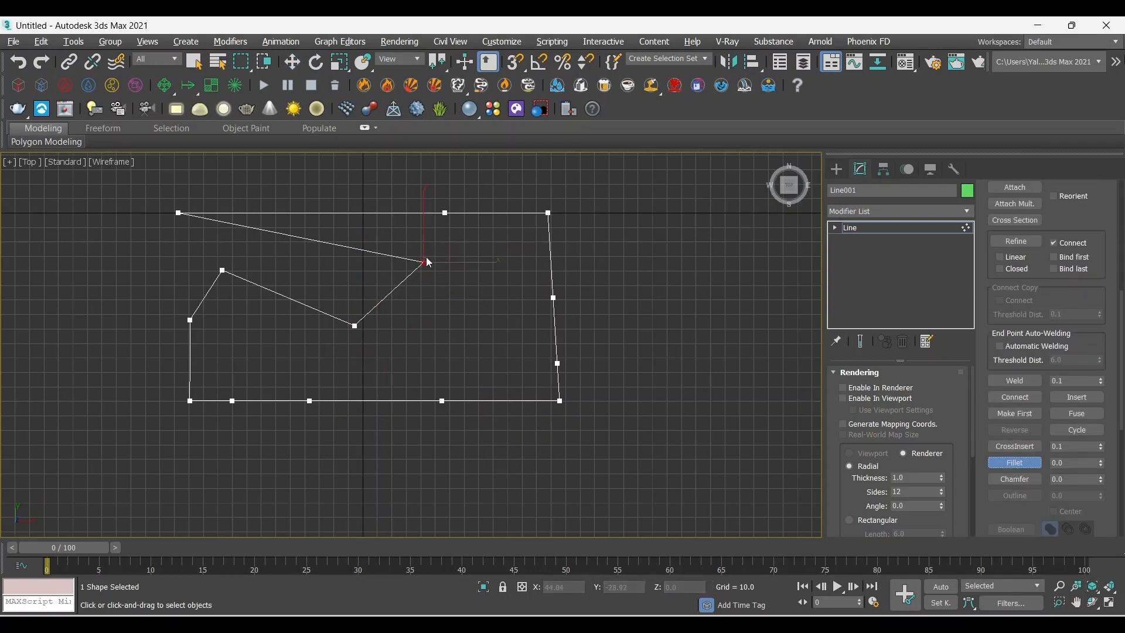
{"action": "left_click_drag", "start_coordinate": [421, 260], "coordinate": [420, 218]}
{"action": "right_click", "coordinate": [427, 249]}
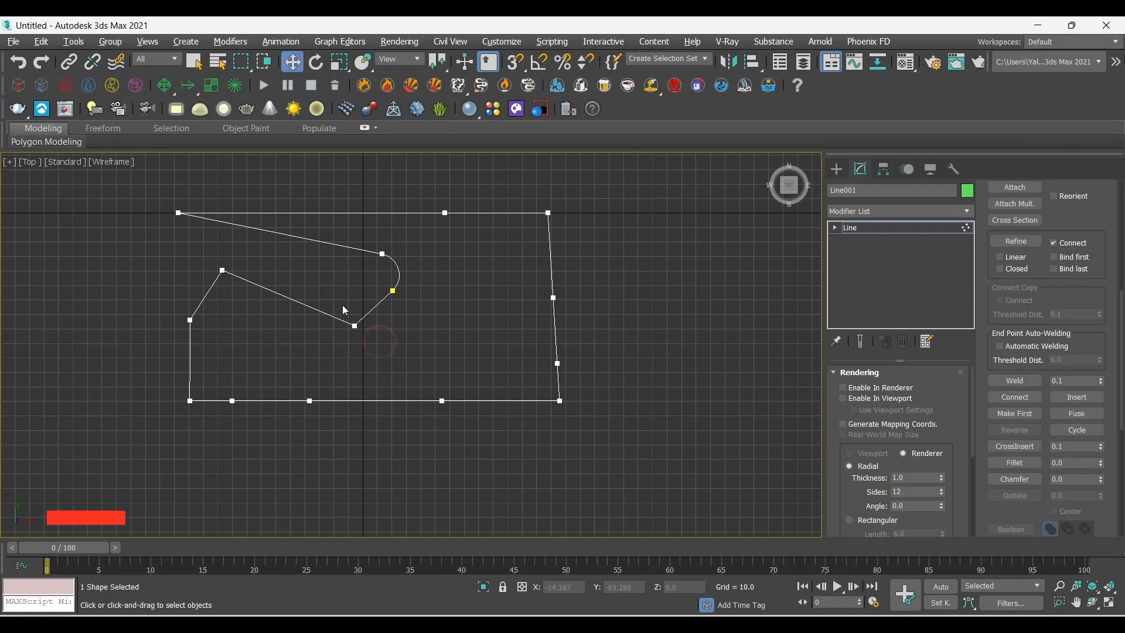
Step: Convert the shape's upper-right vertex to Corner
{"action": "left_click", "coordinate": [354, 324]}
{"action": "left_click_drag", "start_coordinate": [590, 386], "coordinate": [550, 411]}
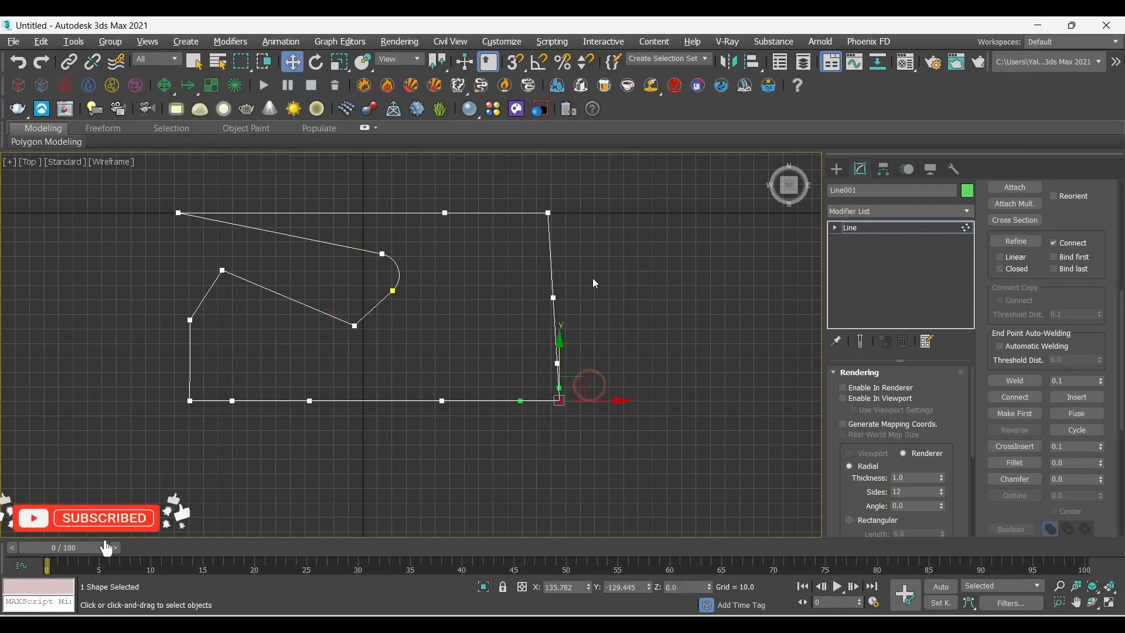
{"action": "left_click_drag", "start_coordinate": [572, 187], "coordinate": [535, 239]}
{"action": "right_click", "coordinate": [593, 236]}
{"action": "left_click", "coordinate": [566, 142]}
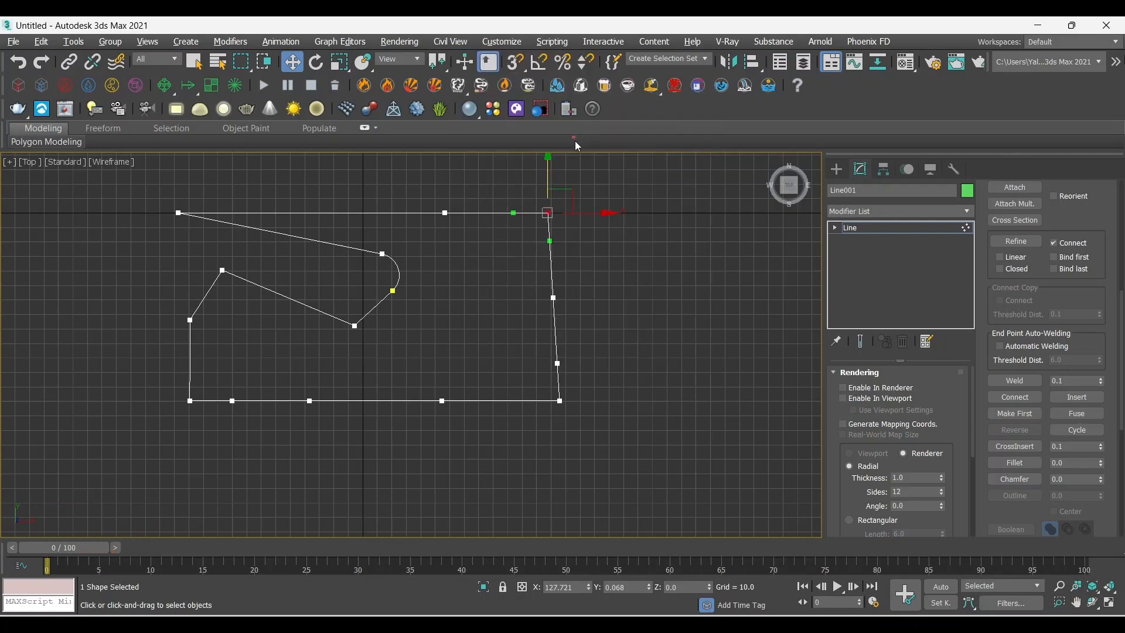
Step: Bevel the shape's upper-right vertex freehand with the Chamfer tool
{"action": "left_click", "coordinate": [1015, 479]}
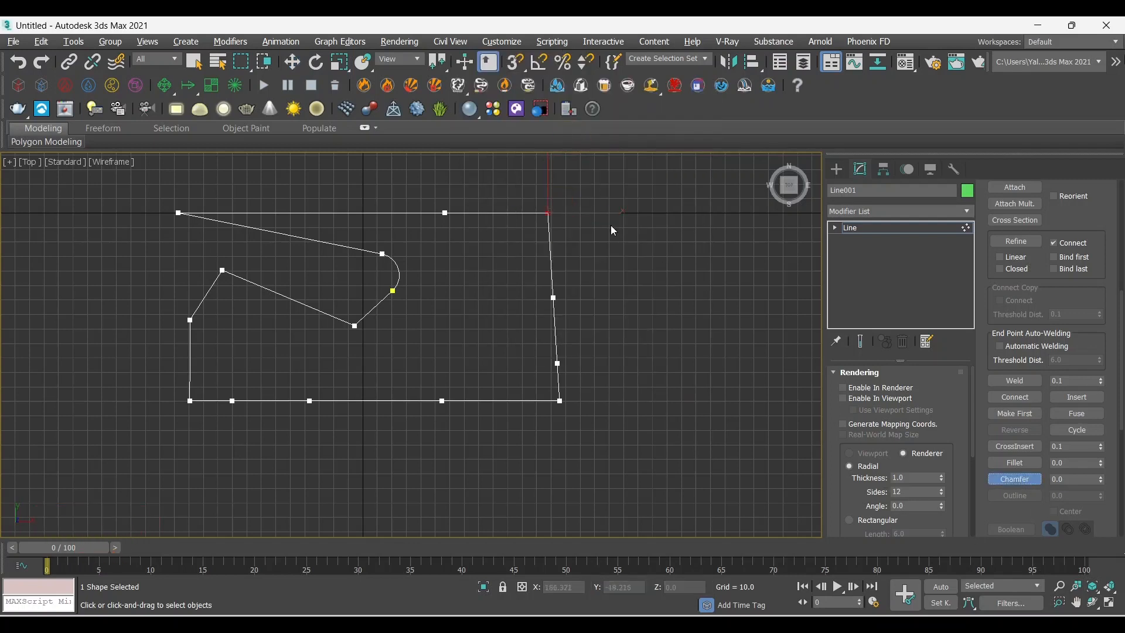
{"action": "left_click_drag", "start_coordinate": [547, 211], "coordinate": [572, 174]}
{"action": "right_click", "coordinate": [636, 269]}
{"action": "middle_click_drag", "start_coordinate": [646, 303], "coordinate": [551, 352]}
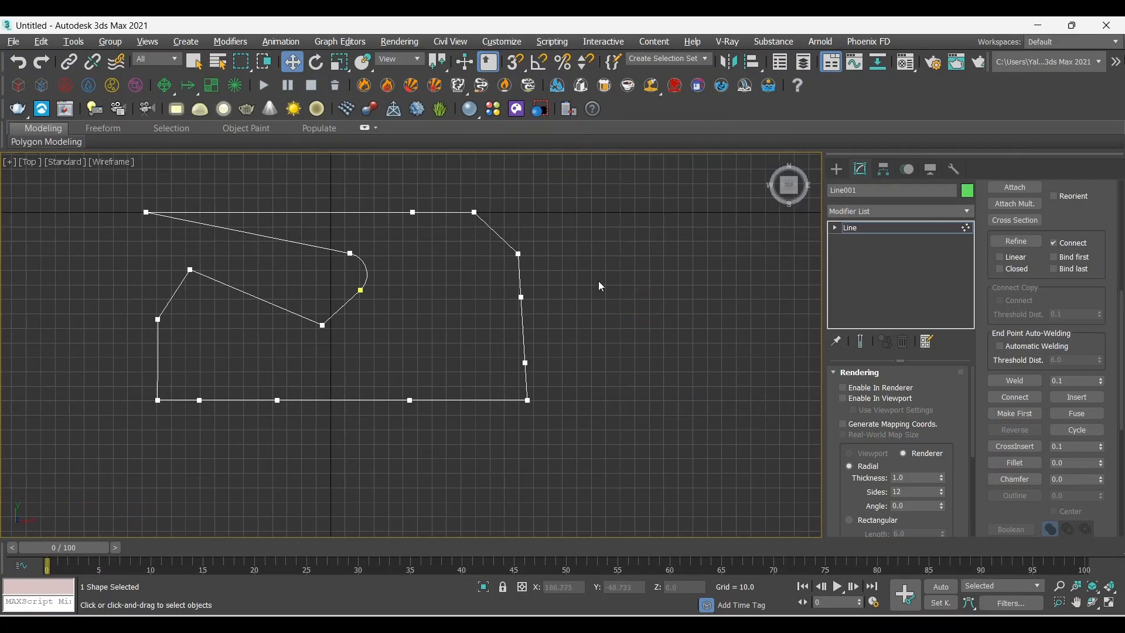
Step: Switch to Segment level and delete the segment between the two vertices added on the right edge
{"action": "left_click", "coordinate": [901, 230]}
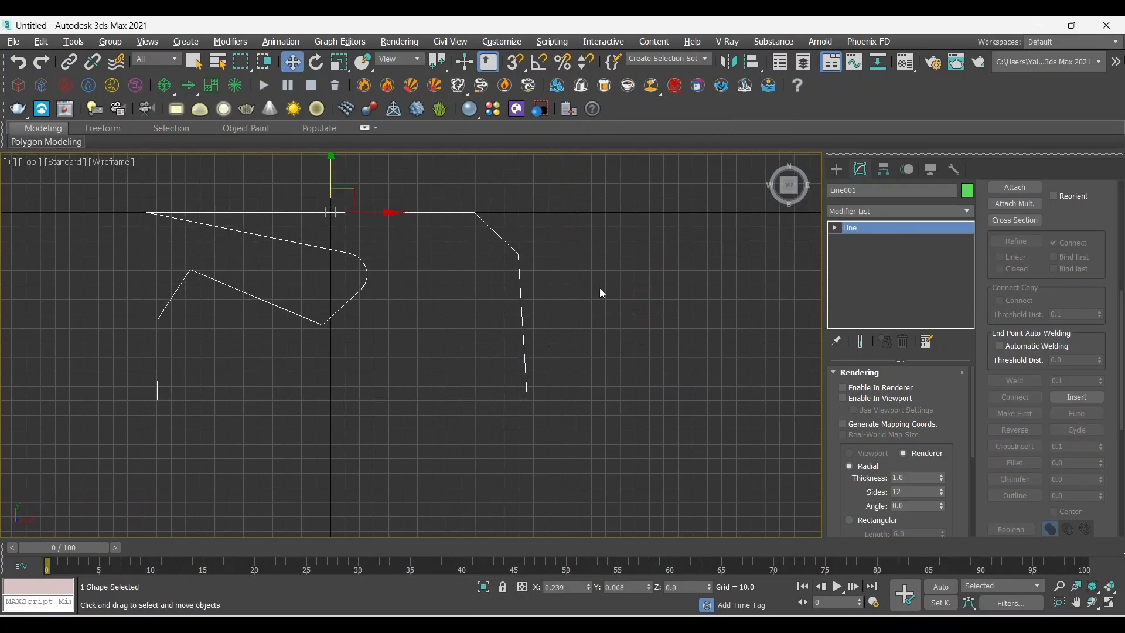
{"action": "left_click", "coordinate": [885, 226]}
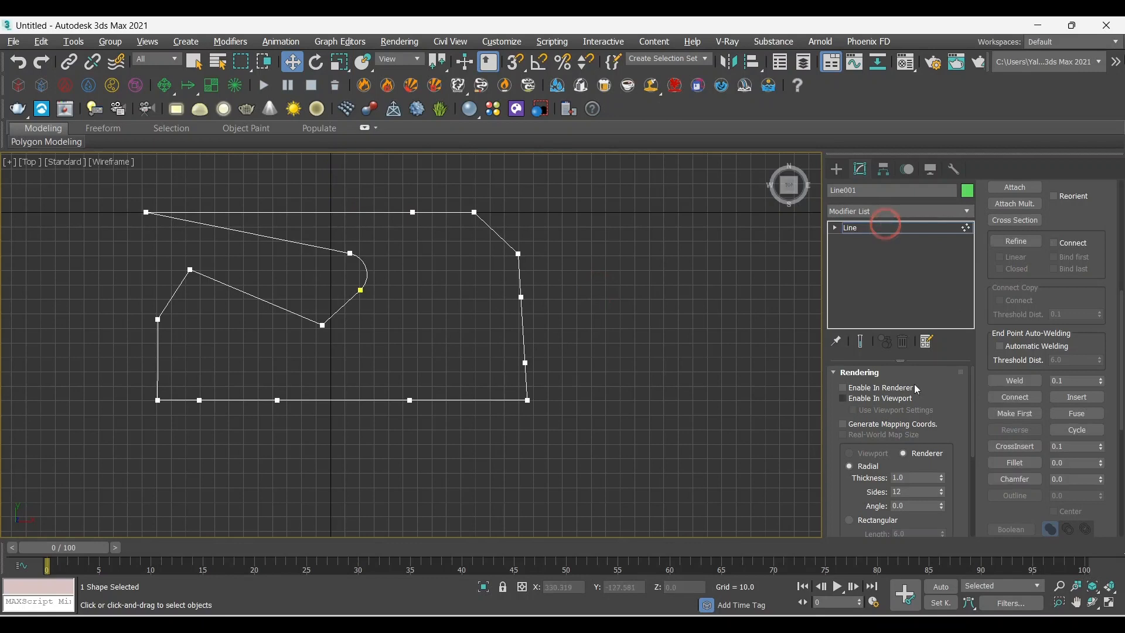
{"action": "scroll", "coordinate": [988, 297], "scroll_direction": "up", "scroll_amount": 7}
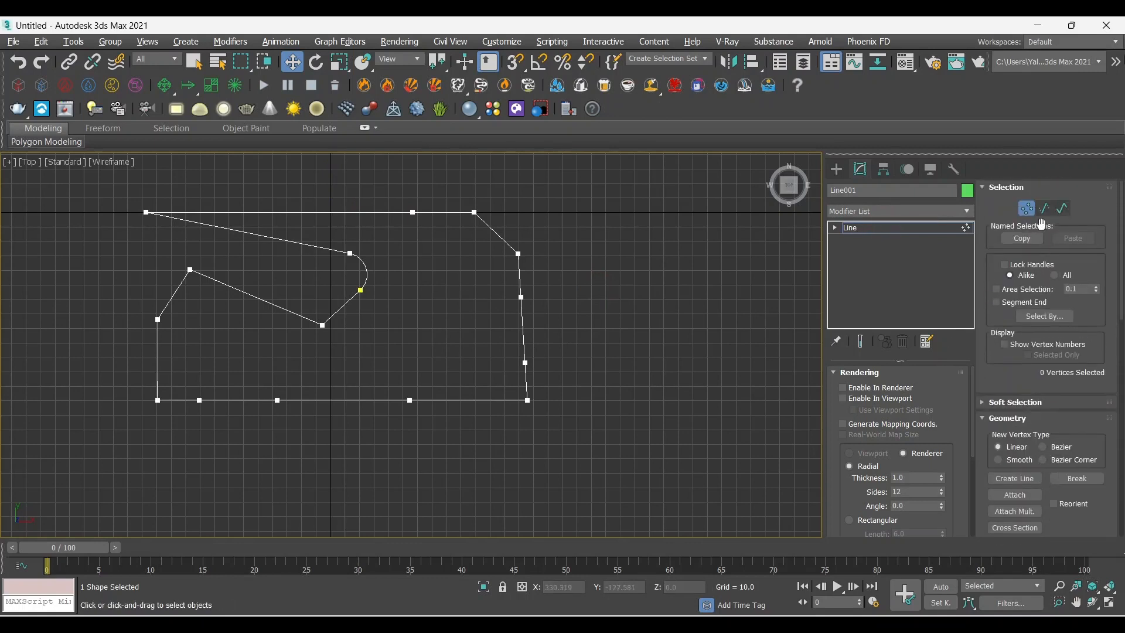
{"action": "left_click", "coordinate": [1045, 208]}
{"action": "left_click", "coordinate": [523, 329]}
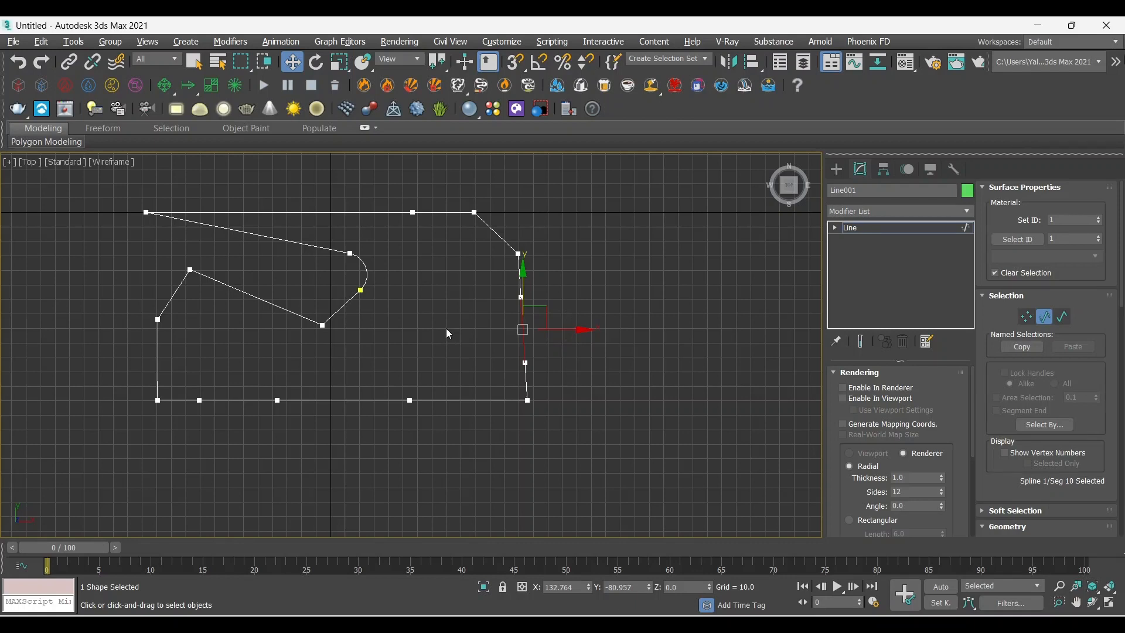
{"action": "key", "text": "Delete"}
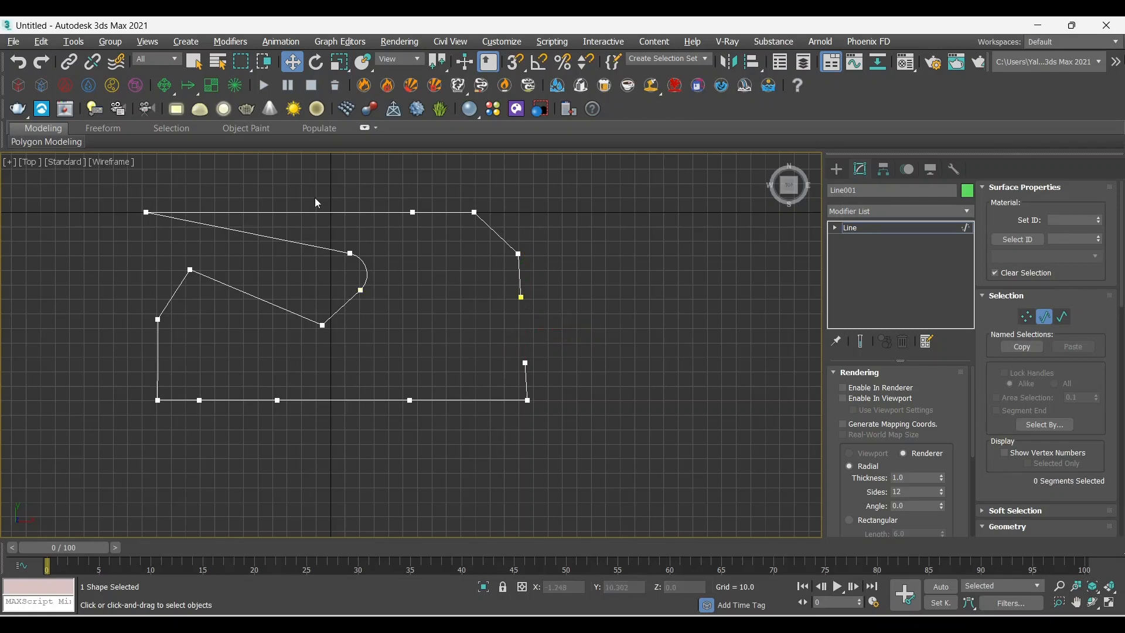
Step: Switch to Vertex level, select the two open end vertices on the right edge, and fuse them
{"action": "left_click_drag", "start_coordinate": [547, 188], "coordinate": [64, 463]}
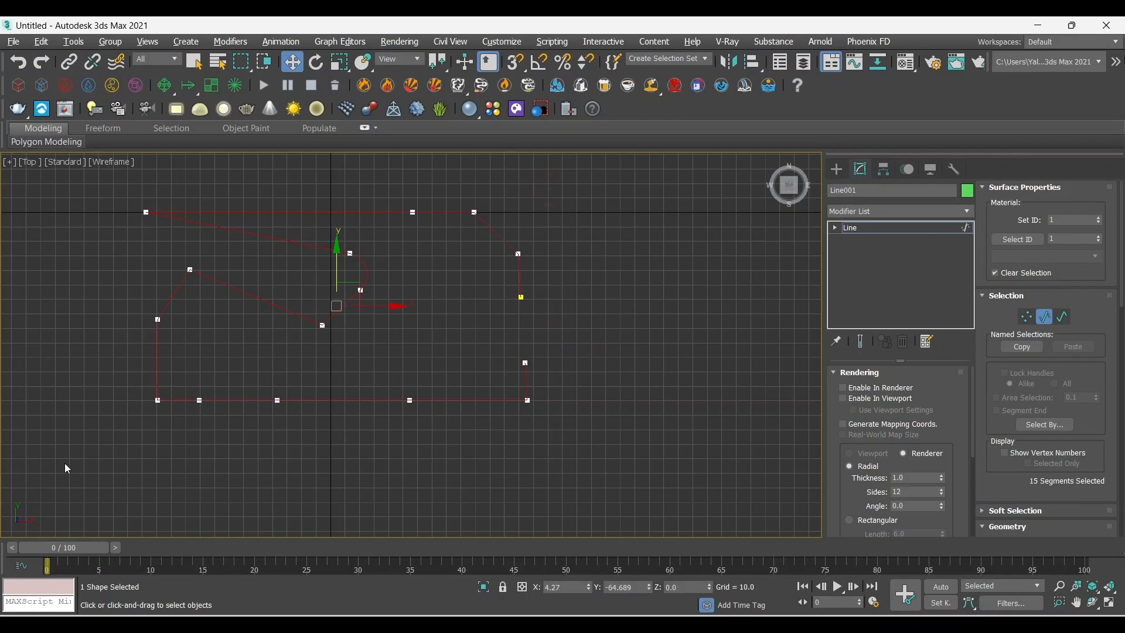
{"action": "left_click", "coordinate": [366, 471]}
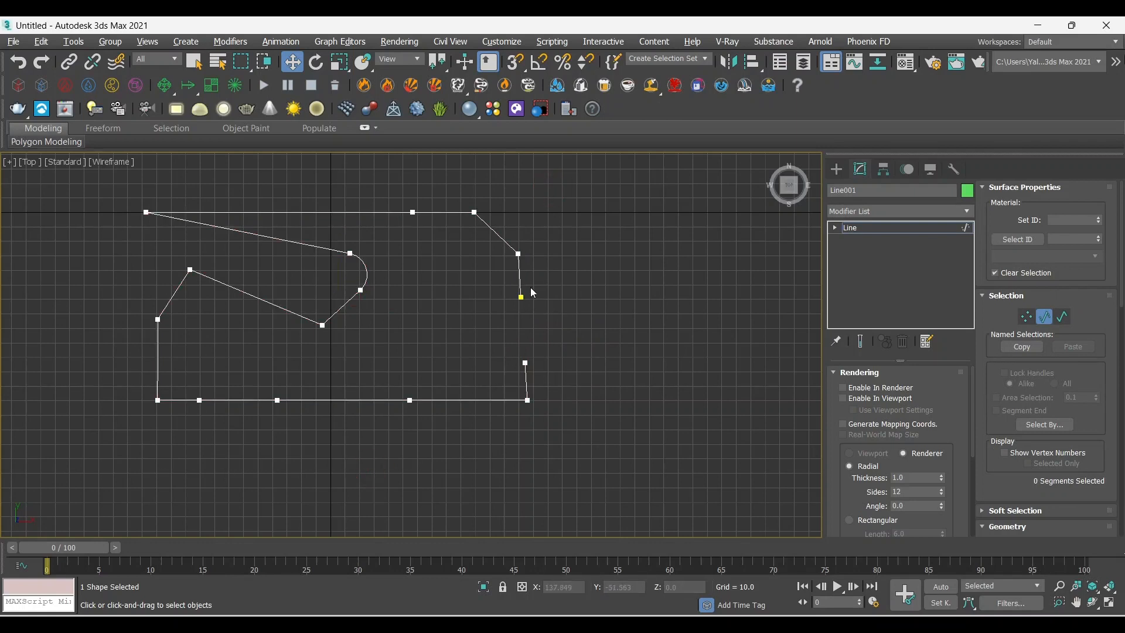
{"action": "left_click", "coordinate": [835, 229]}
{"action": "left_click", "coordinate": [859, 240]}
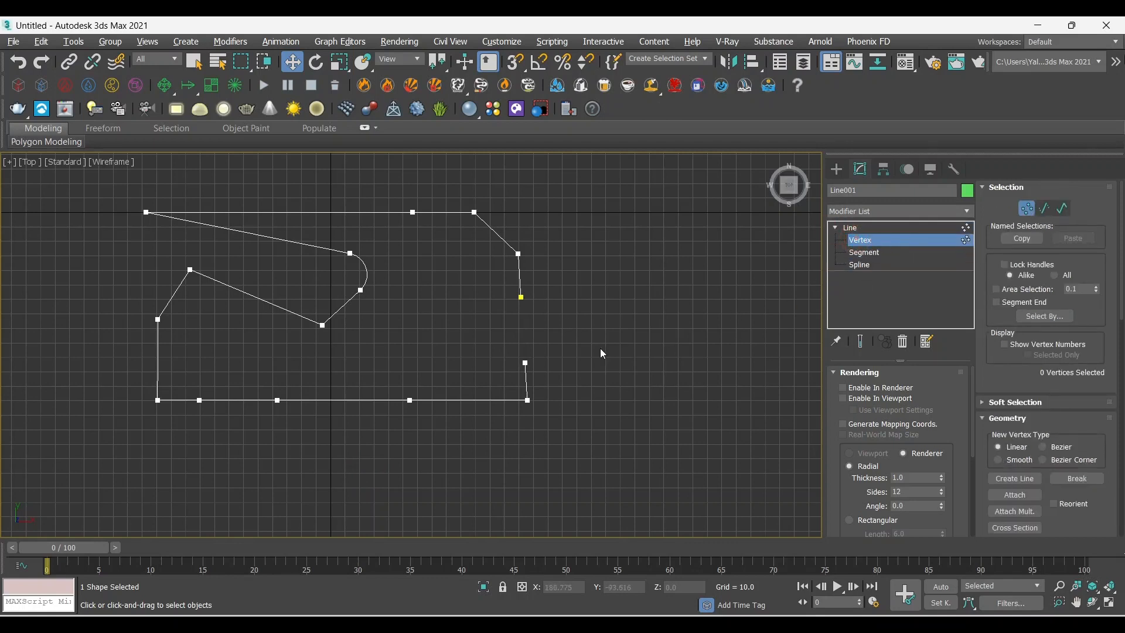
{"action": "left_click_drag", "start_coordinate": [545, 284], "coordinate": [503, 374]}
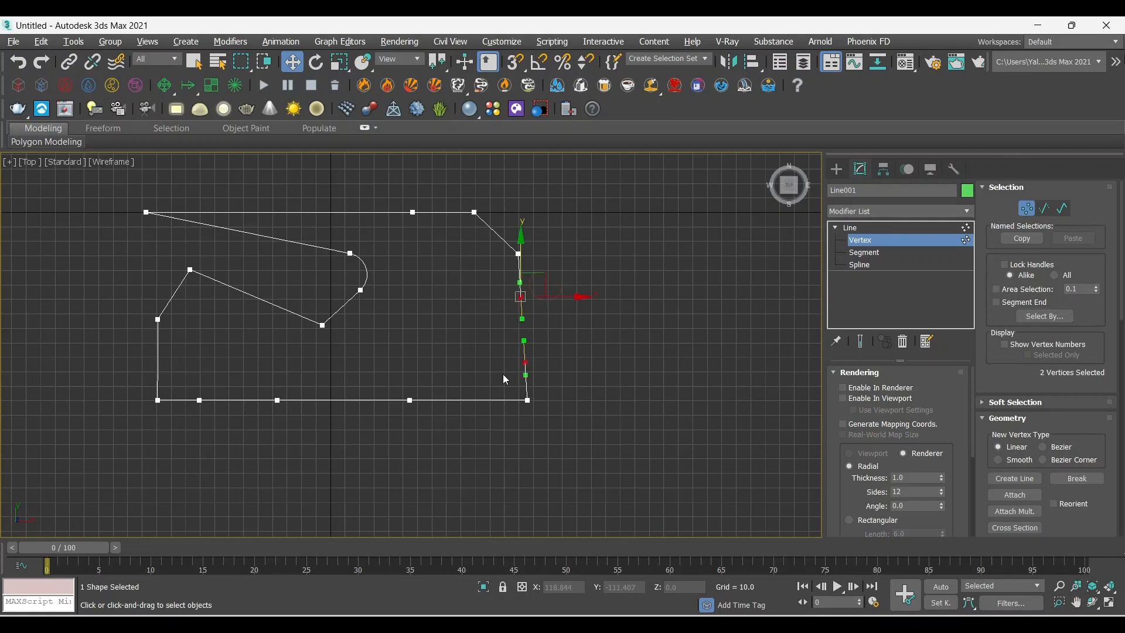
{"action": "scroll", "coordinate": [1013, 456], "scroll_direction": "down", "scroll_amount": 5}
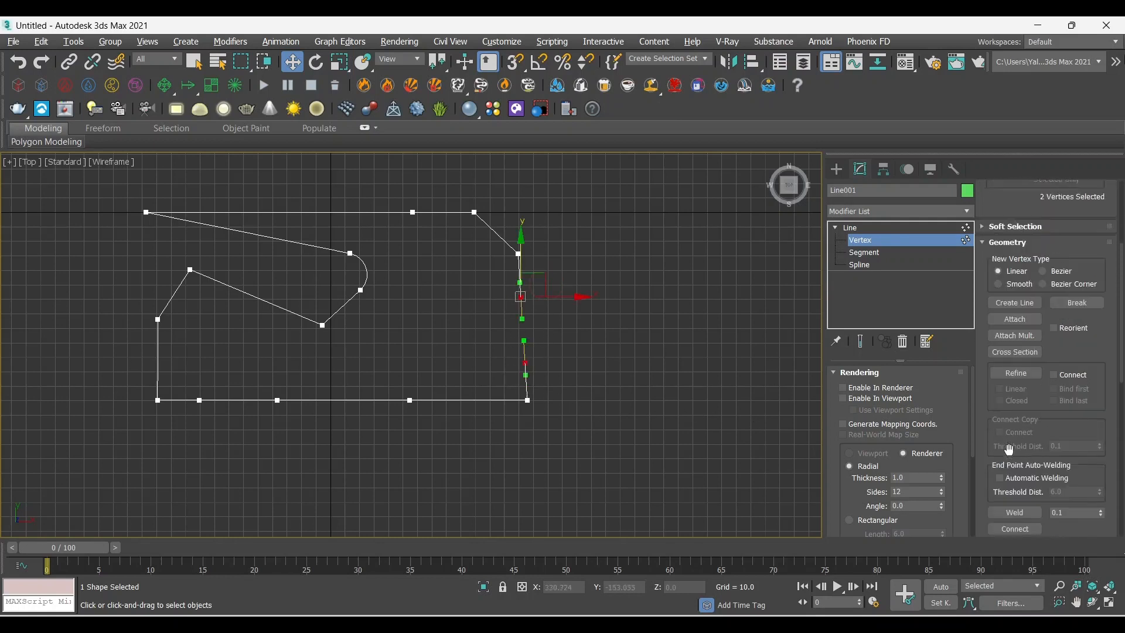
{"action": "left_click", "coordinate": [1080, 442]}
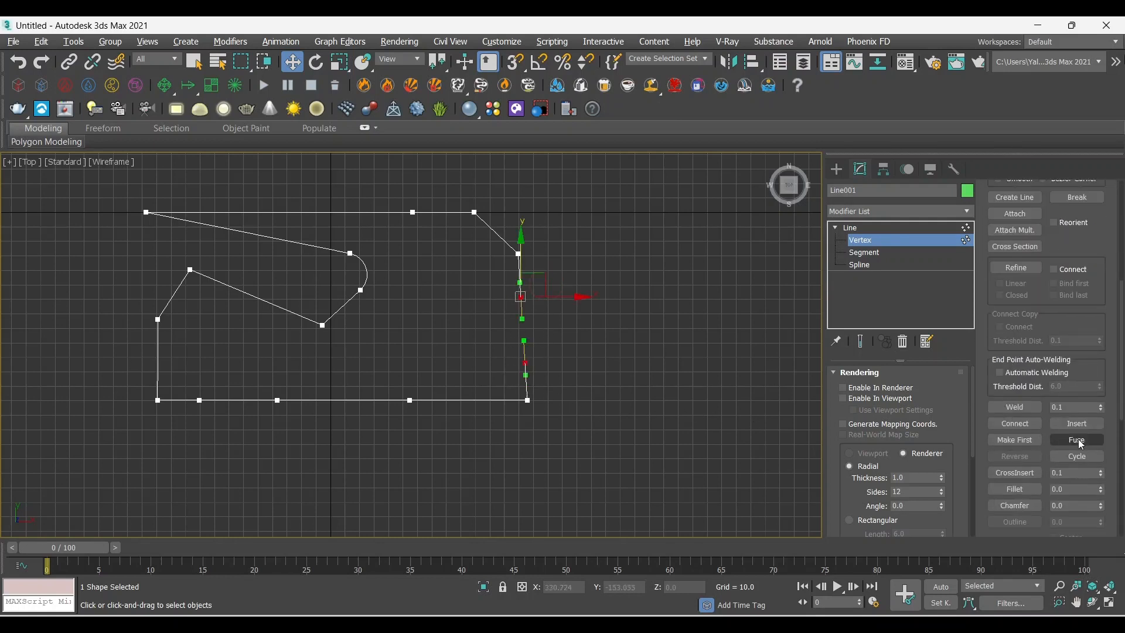
Step: Move one of the fused vertices slightly aside to test whether they are joined, and undo the move
{"action": "left_click", "coordinate": [658, 372]}
{"action": "left_click", "coordinate": [525, 330]}
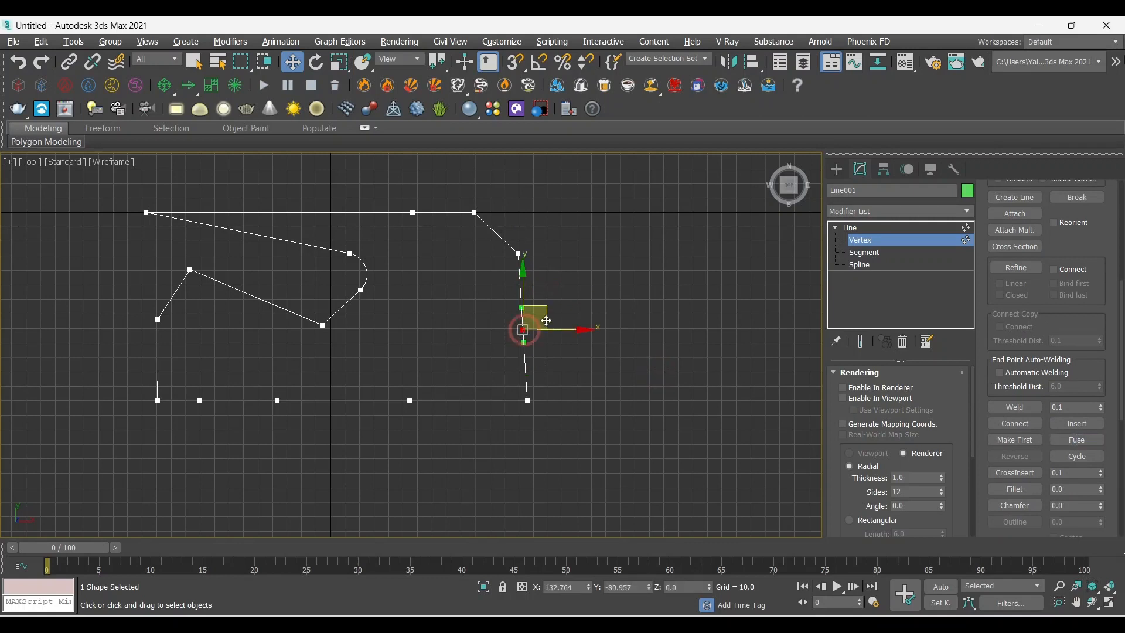
{"action": "mouse_move", "coordinate": [546, 321]}
{"action": "left_mouse_down"}
{"action": "mouse_move", "coordinate": [578, 321]}
{"action": "mouse_move", "coordinate": [551, 326]}
{"action": "left_mouse_up"}
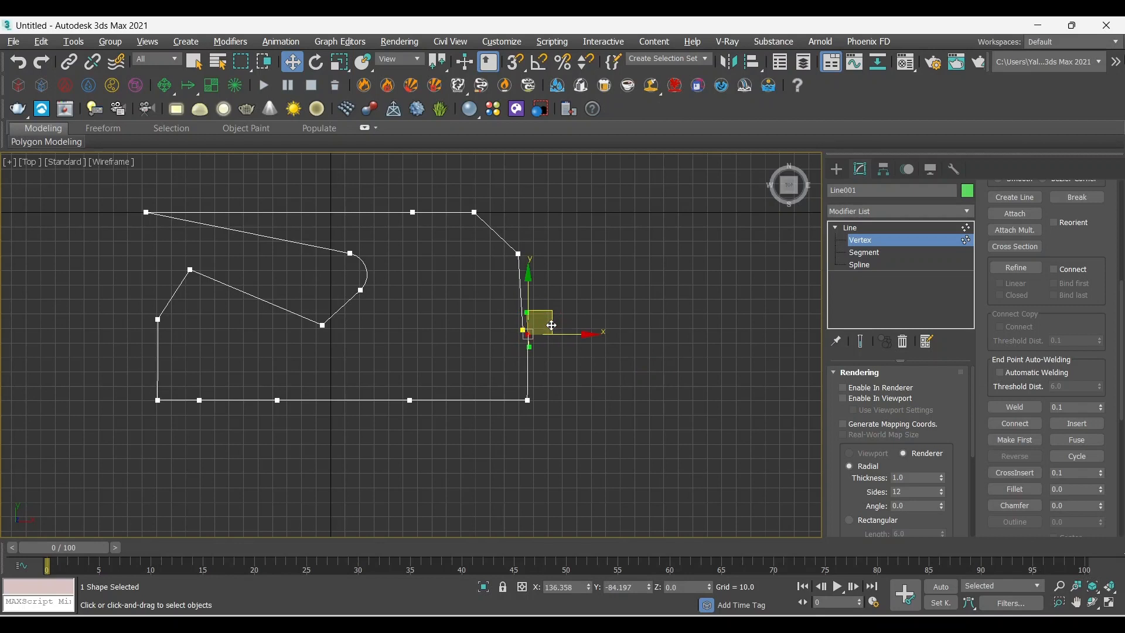
{"action": "key", "text": "ctrl+z"}
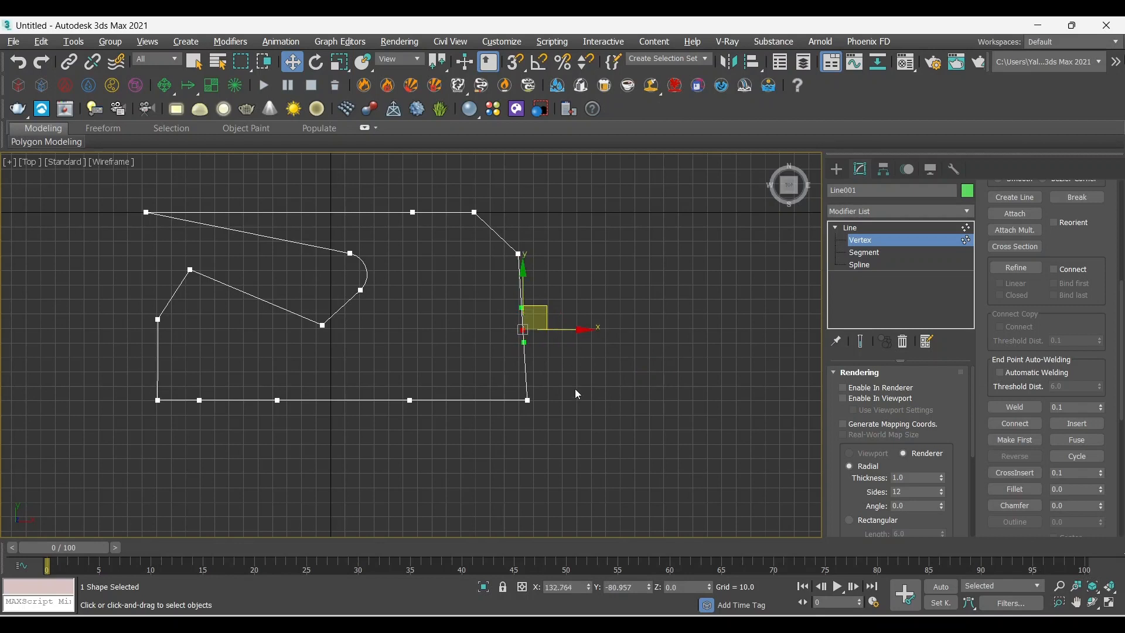
Step: Select both fused vertices on the right edge and weld them with the 0.1 threshold
{"action": "left_click", "coordinate": [598, 417]}
{"action": "left_click_drag", "start_coordinate": [593, 312], "coordinate": [509, 342]}
{"action": "left_click", "coordinate": [1033, 410]}
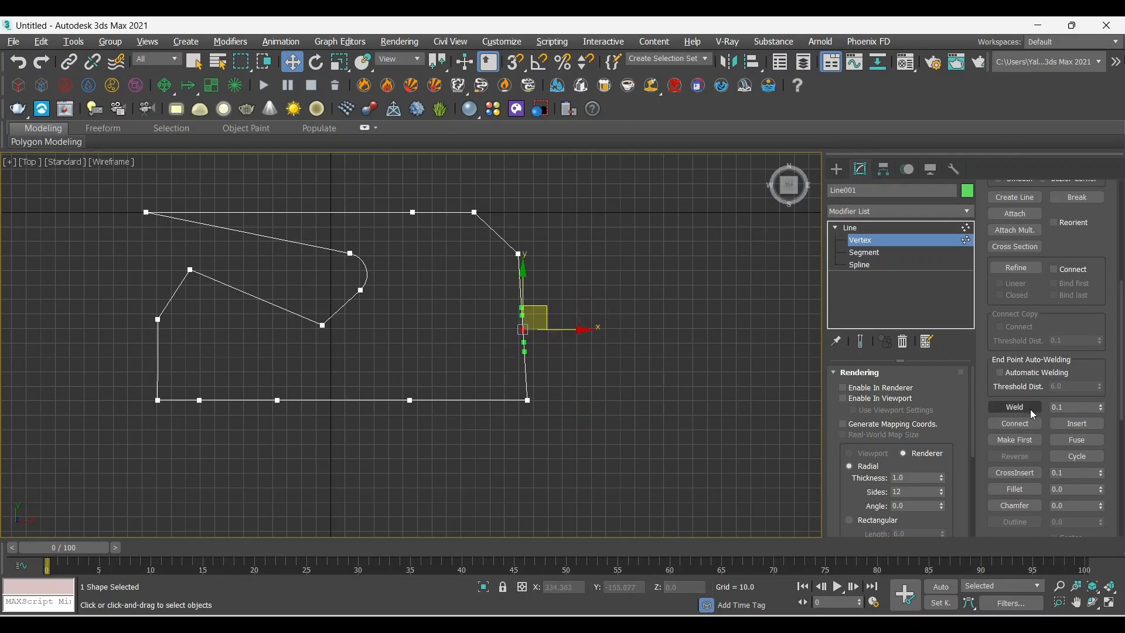
{"action": "left_click", "coordinate": [1032, 412]}
{"action": "left_click", "coordinate": [590, 394]}
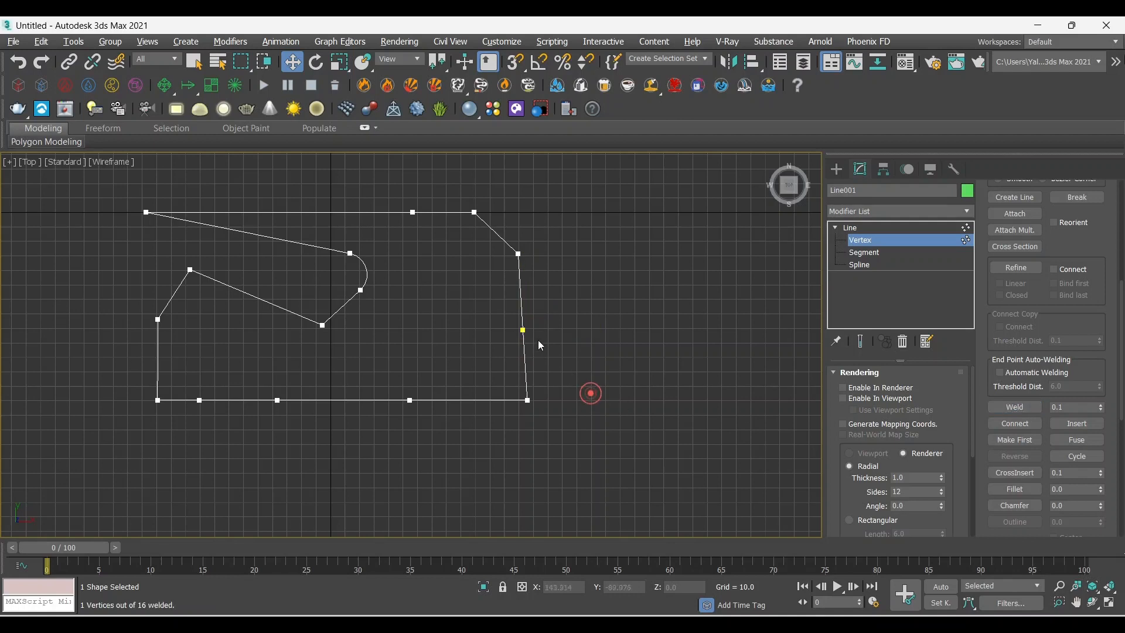
Step: Test the welded vertex by moving it slightly along X, and undo the move
{"action": "left_click_drag", "start_coordinate": [523, 330], "coordinate": [569, 370]}
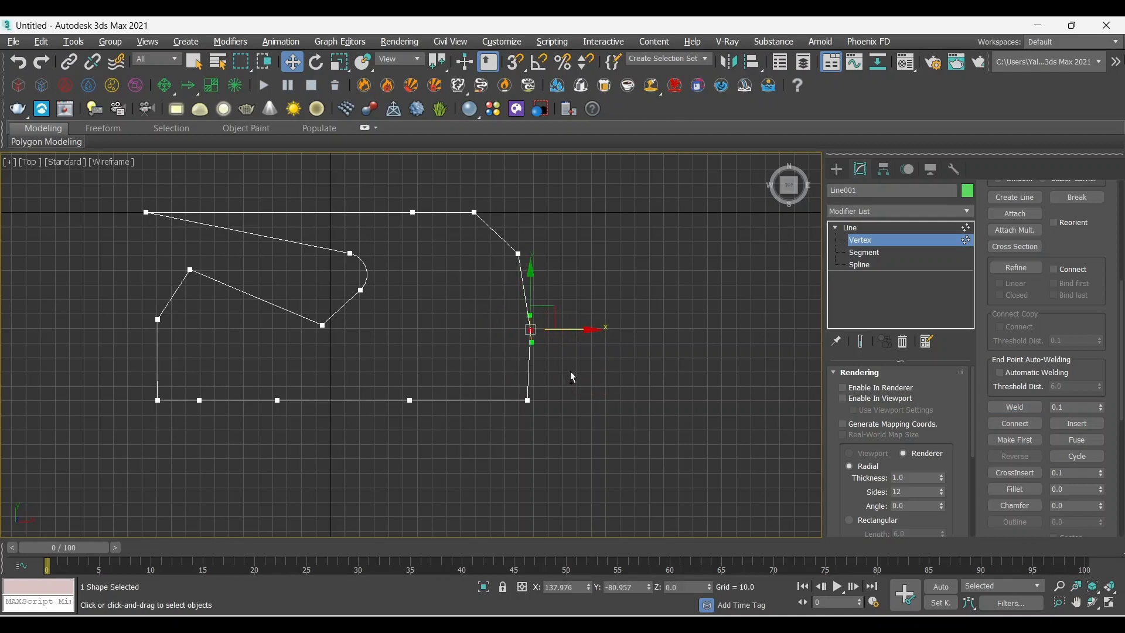
{"action": "key", "text": "ctrl+z"}
{"action": "left_click", "coordinate": [622, 407]}
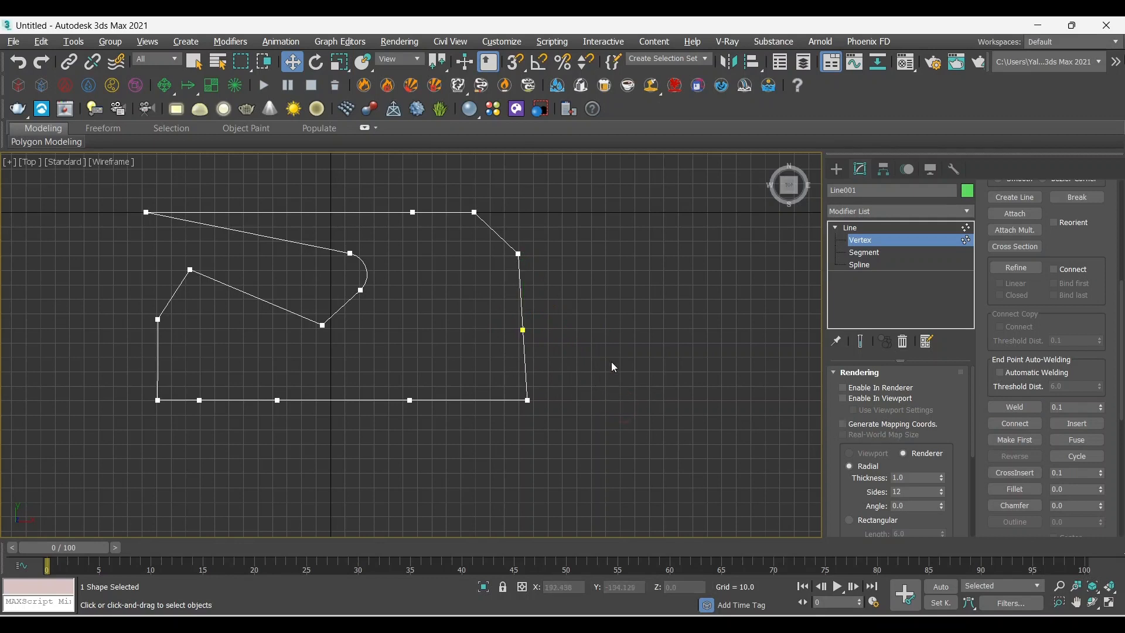
Step: Convert the shape's upper-left vertex to Corner and move it along the top edge to about X -36
{"action": "middle_click_drag", "start_coordinate": [502, 274], "coordinate": [559, 309]}
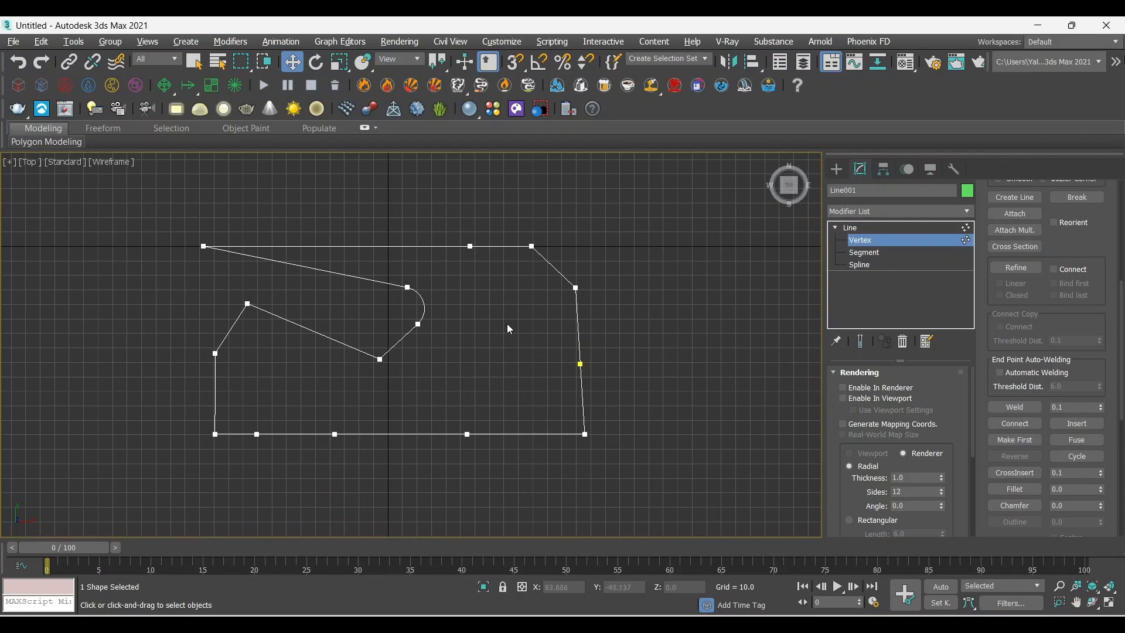
{"action": "scroll", "coordinate": [511, 345], "scroll_direction": "down", "scroll_amount": 2}
{"action": "mouse_move", "coordinate": [511, 344]}
{"action": "middle_mouse_down"}
{"action": "mouse_move", "coordinate": [564, 332]}
{"action": "mouse_move", "coordinate": [516, 338]}
{"action": "middle_mouse_up"}
{"action": "scroll", "coordinate": [540, 349], "scroll_direction": "up", "scroll_amount": 2}
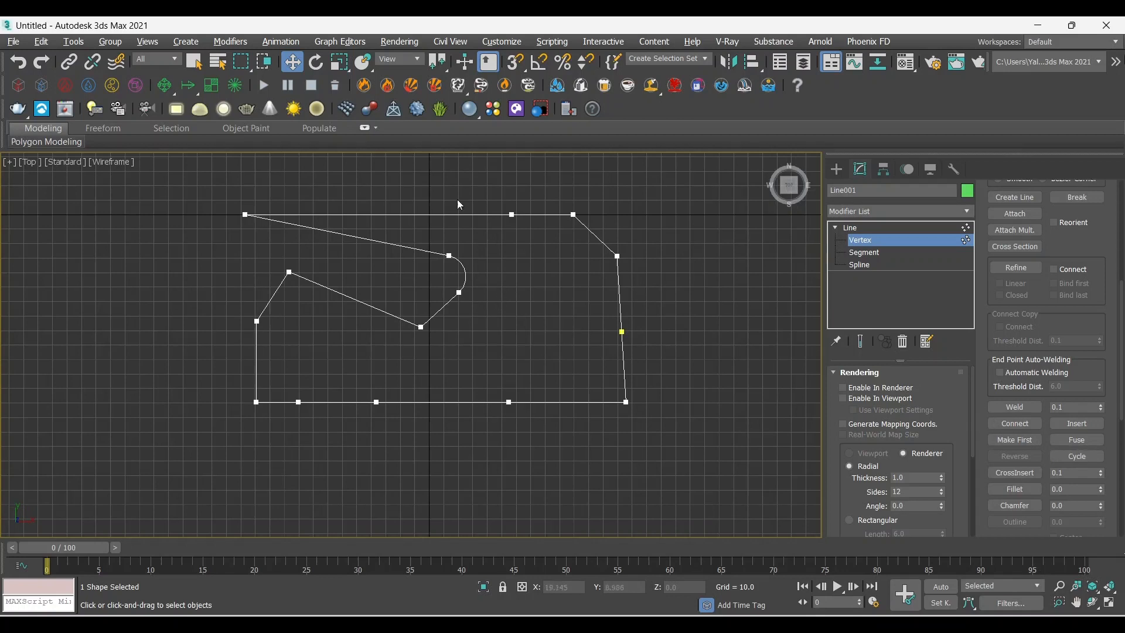
{"action": "left_click", "coordinate": [245, 215]}
{"action": "middle_click_drag", "start_coordinate": [249, 228], "coordinate": [240, 256]}
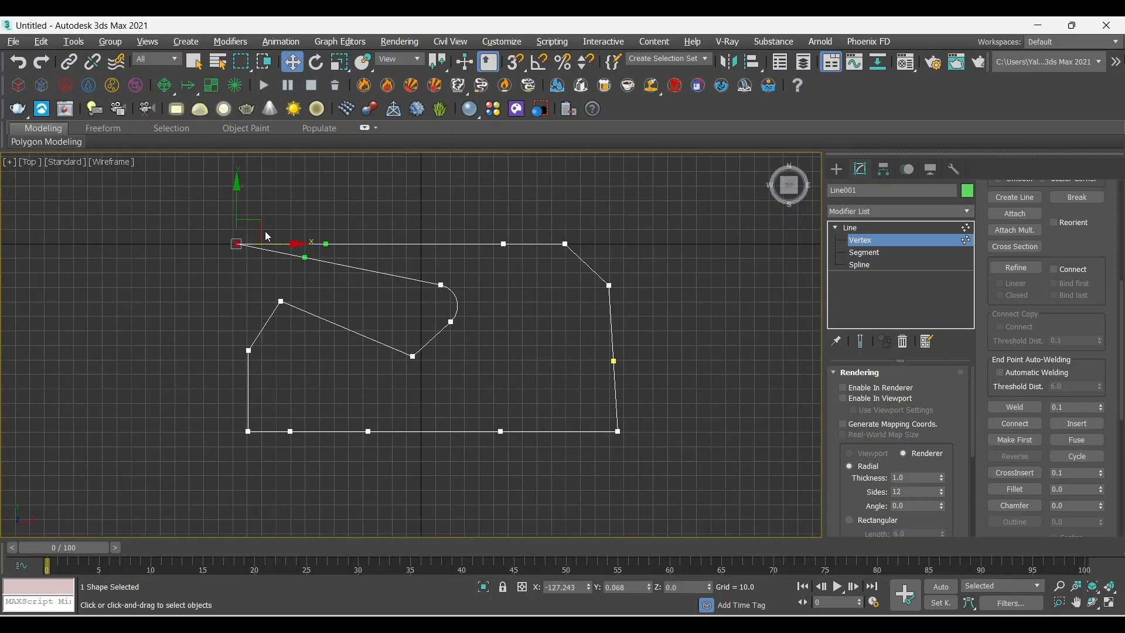
{"action": "right_click", "coordinate": [257, 230]}
{"action": "left_click", "coordinate": [234, 137]}
{"action": "left_click_drag", "start_coordinate": [258, 222], "coordinate": [393, 223]}
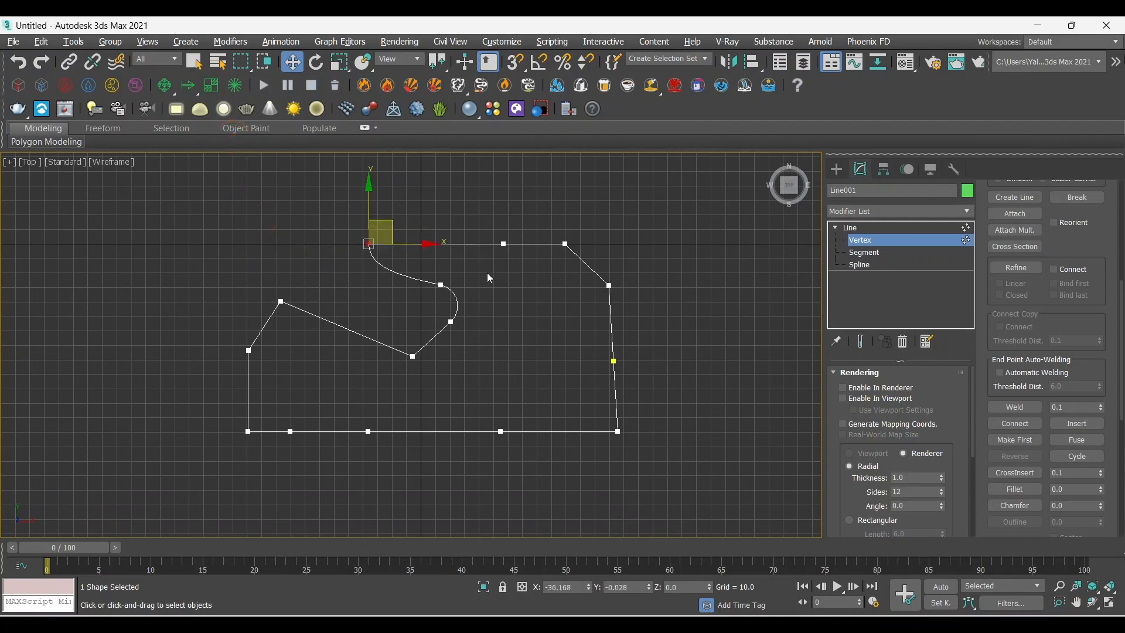
Step: Select all of the shape's vertices and convert them to Corner
{"action": "left_click_drag", "start_coordinate": [376, 469], "coordinate": [216, 487]}
{"action": "right_click", "coordinate": [435, 373]}
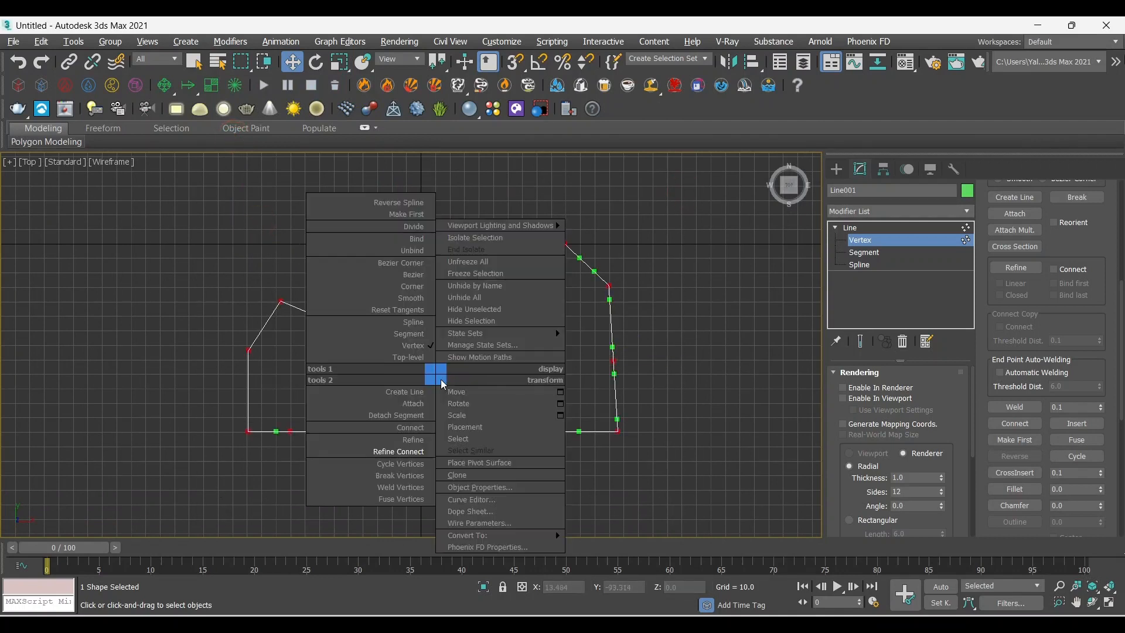
{"action": "left_click", "coordinate": [413, 286]}
{"action": "left_click", "coordinate": [499, 280]}
Step: Move the notch's vertices freehand so the upper-left outline becomes a stepped slope rising to a peak
{"action": "left_click", "coordinate": [368, 244]}
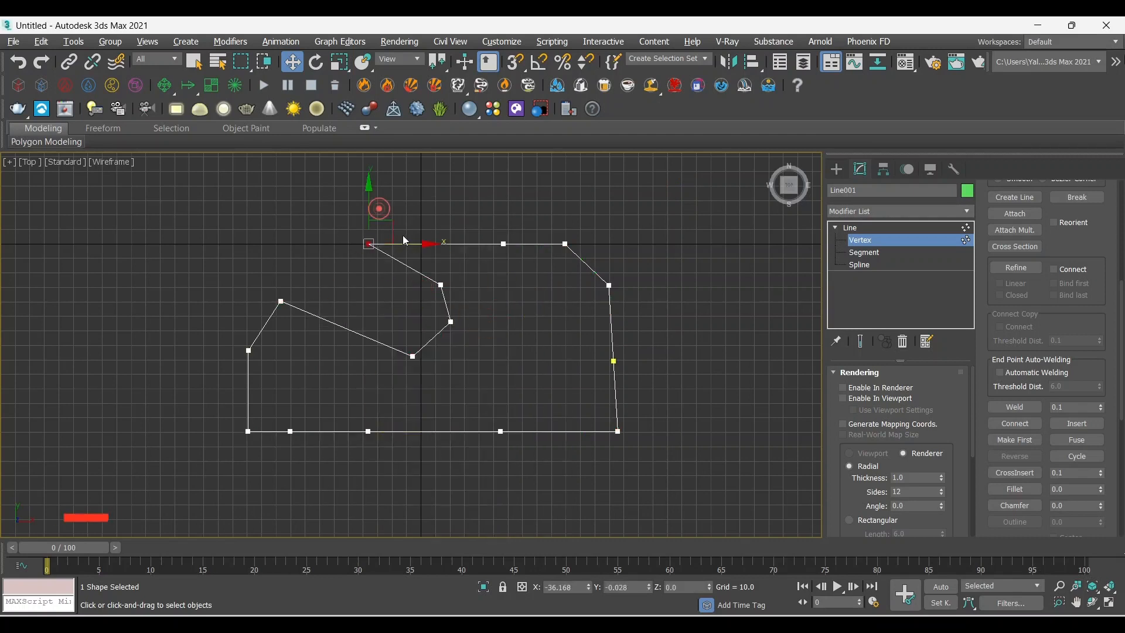
{"action": "left_click_drag", "start_coordinate": [401, 241], "coordinate": [413, 366]}
{"action": "left_click_drag", "start_coordinate": [453, 272], "coordinate": [441, 226]}
{"action": "left_click", "coordinate": [352, 226]}
{"action": "left_click", "coordinate": [401, 350]}
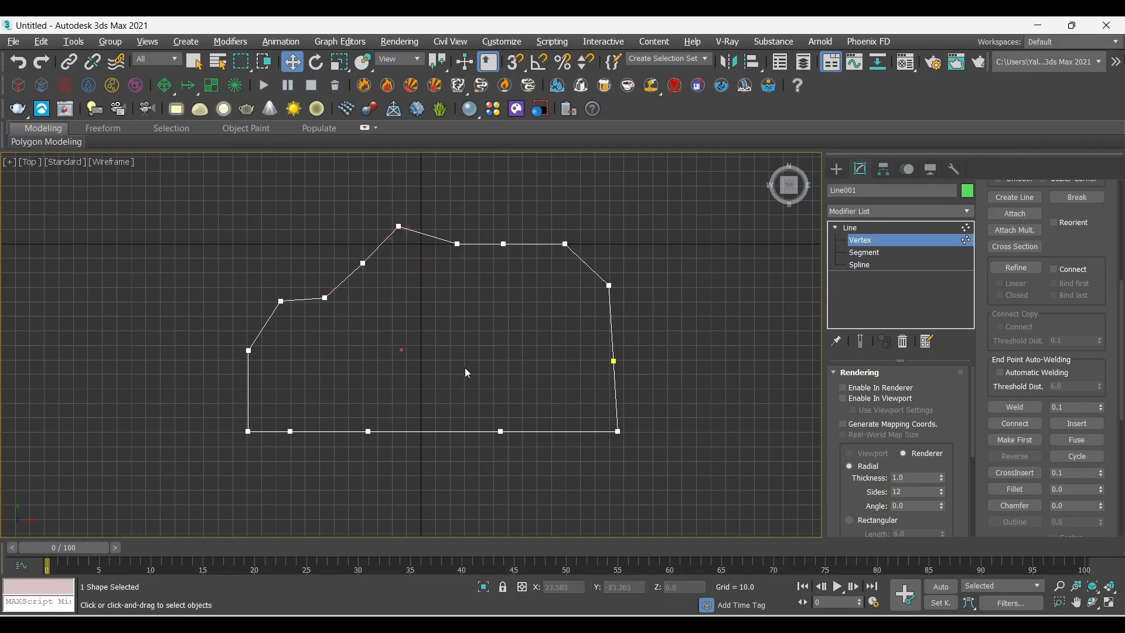
Step: Delete the welded vertex in the middle of the right edge
{"action": "left_click_drag", "start_coordinate": [677, 316], "coordinate": [556, 376]}
{"action": "key", "text": "Delete"}
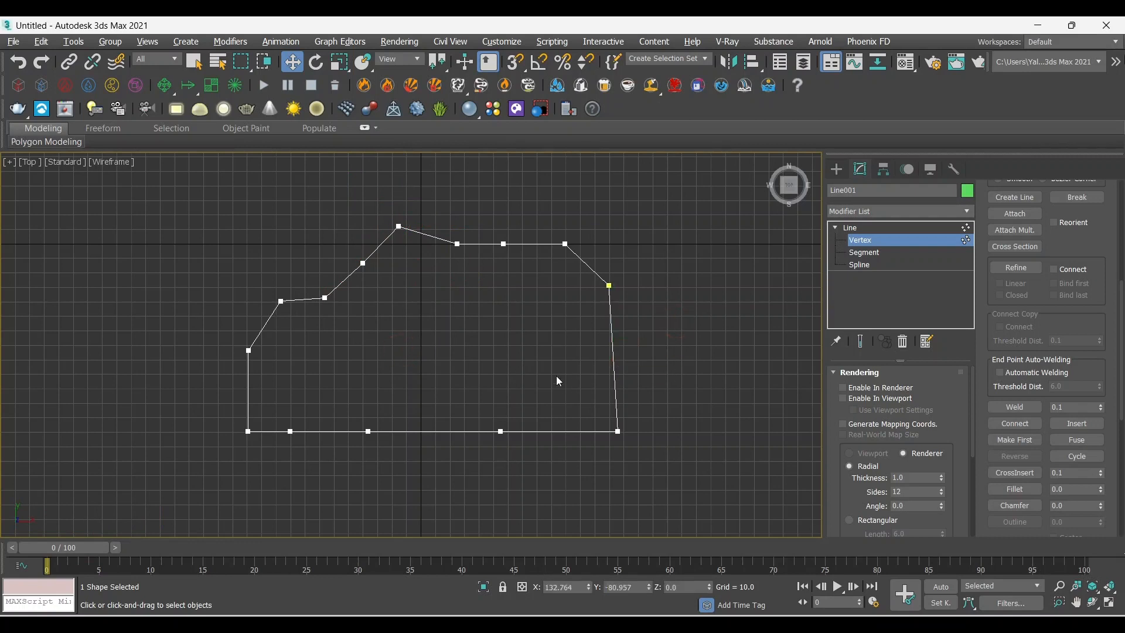
{"action": "middle_click_drag", "start_coordinate": [546, 365], "coordinate": [539, 353]}
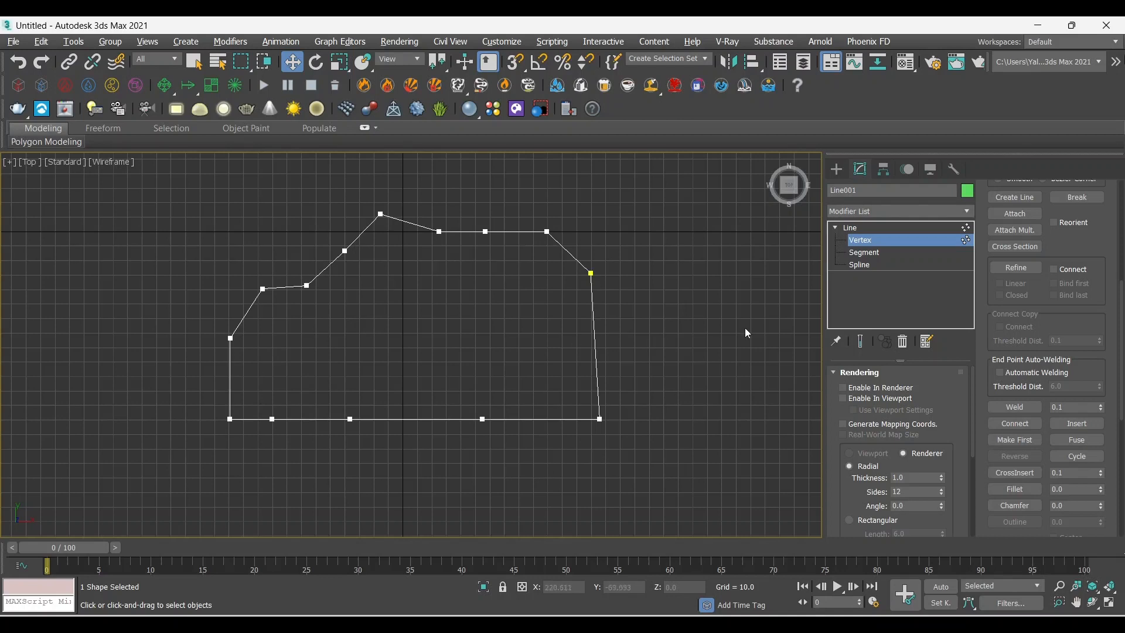
Step: At Spline level, outline the closed spline inward freehand to form a thin double contour, and return to the whole Line
{"action": "scroll", "coordinate": [995, 318], "scroll_direction": "up", "scroll_amount": 5}
{"action": "scroll", "coordinate": [995, 318], "scroll_direction": "up", "scroll_amount": 3}
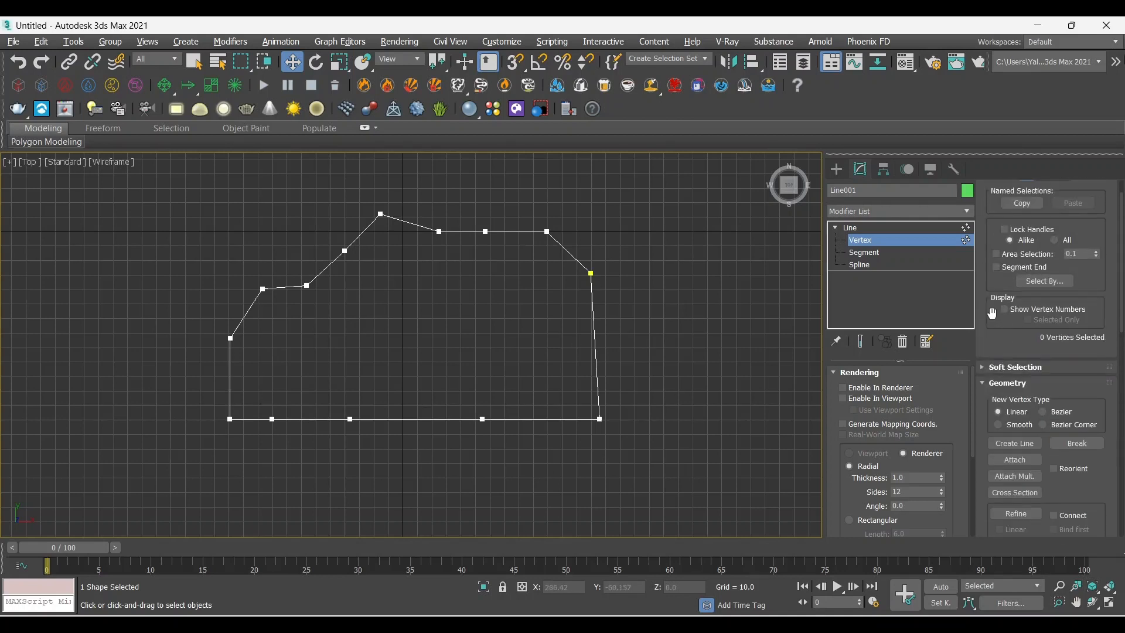
{"action": "left_click", "coordinate": [1065, 209]}
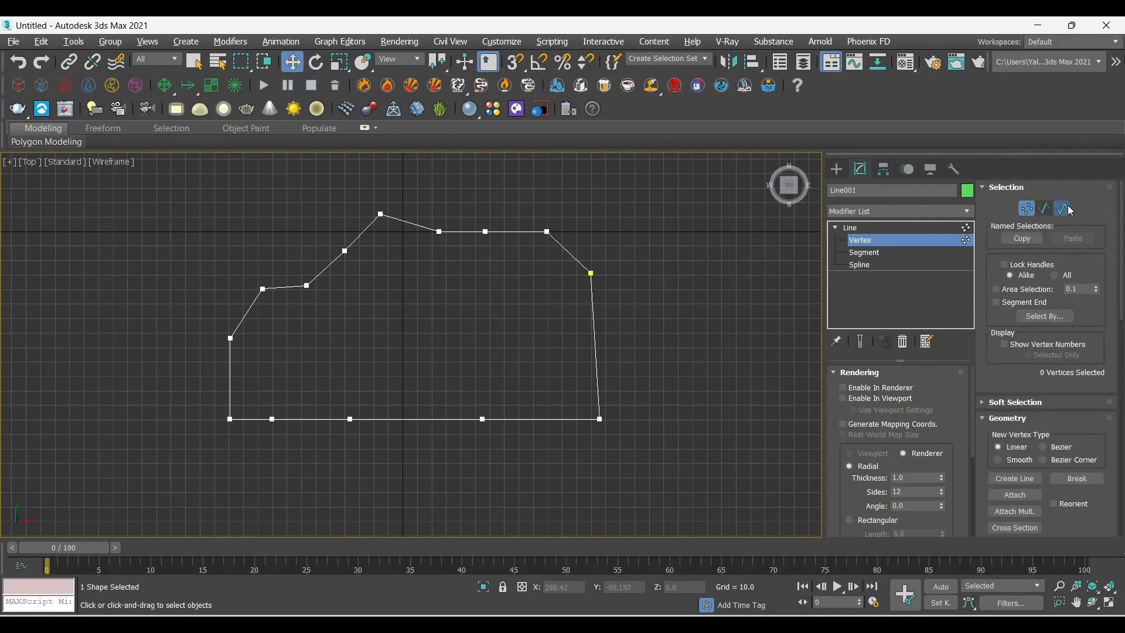
{"action": "left_click", "coordinate": [597, 338]}
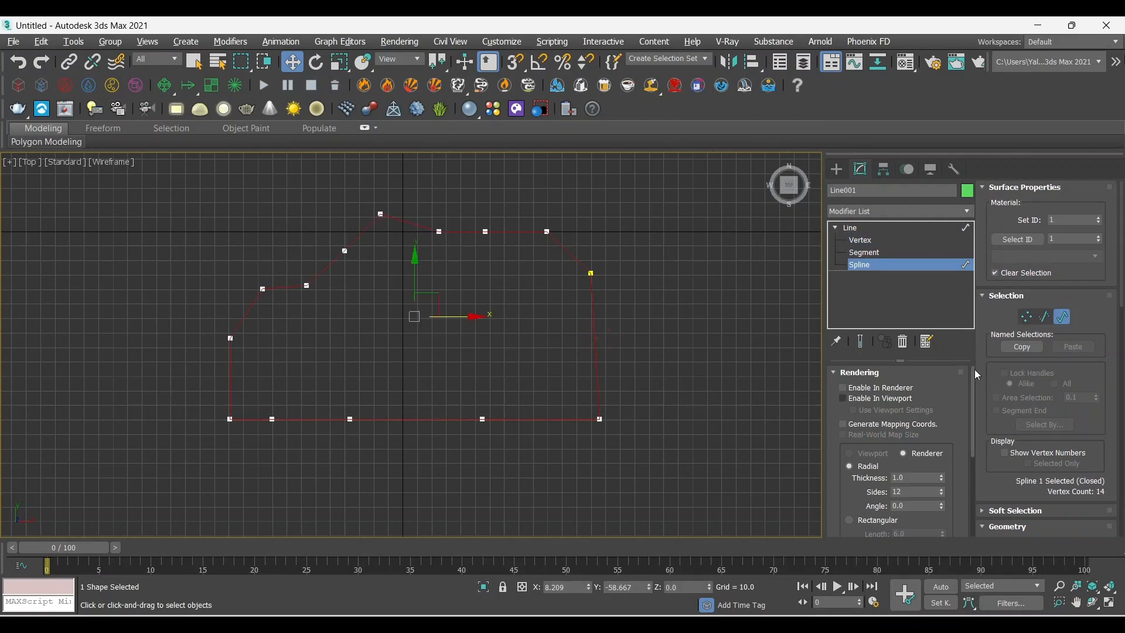
{"action": "scroll", "coordinate": [1009, 378], "scroll_direction": "down", "scroll_amount": 6}
{"action": "scroll", "coordinate": [1008, 376], "scroll_direction": "down", "scroll_amount": 6}
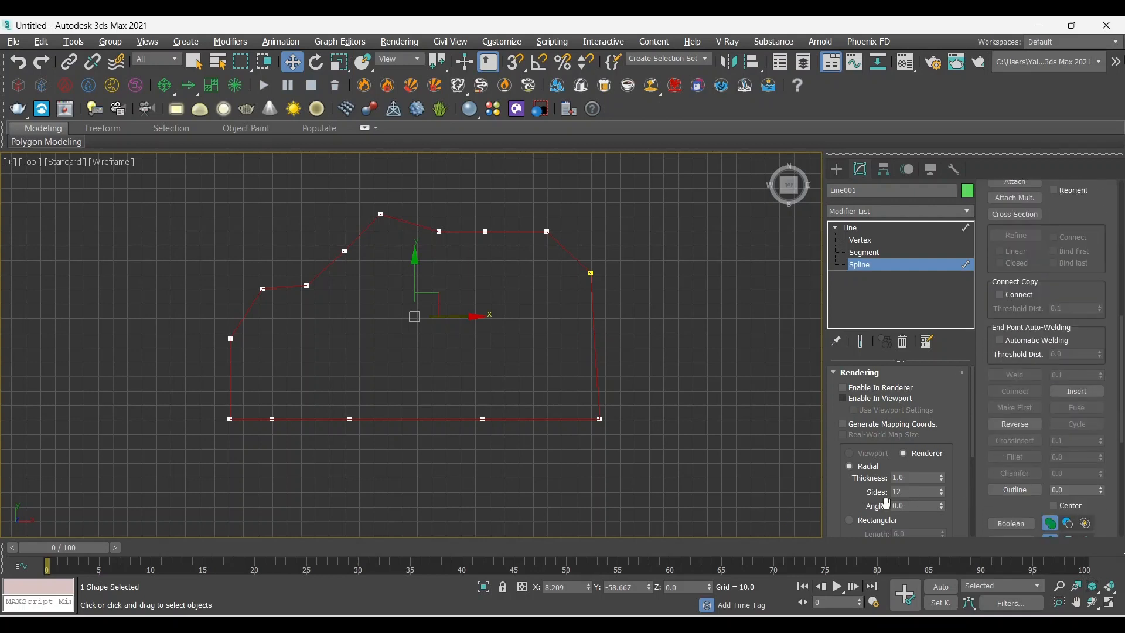
{"action": "left_click", "coordinate": [998, 490]}
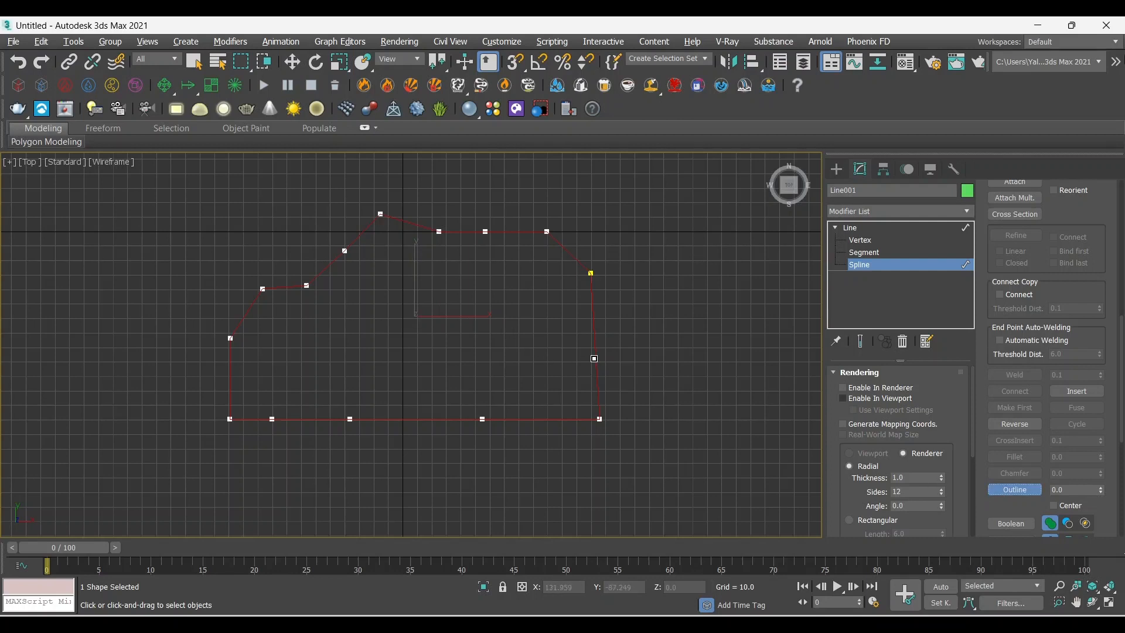
{"action": "left_click_drag", "start_coordinate": [595, 358], "coordinate": [547, 338]}
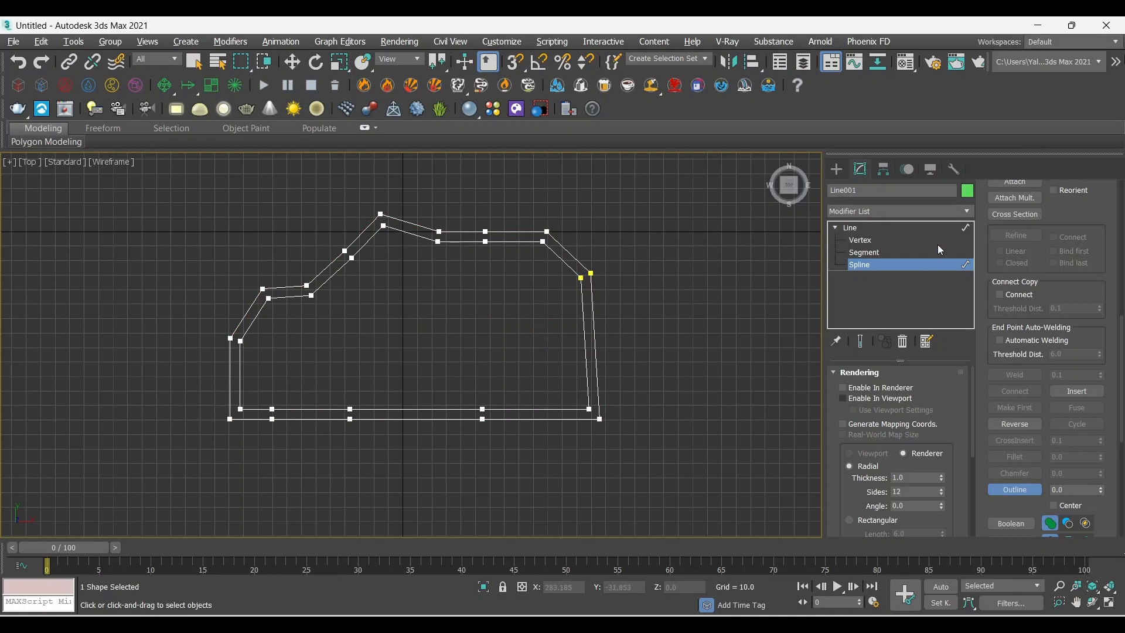
{"action": "left_click", "coordinate": [877, 228]}
{"action": "left_click", "coordinate": [680, 364]}
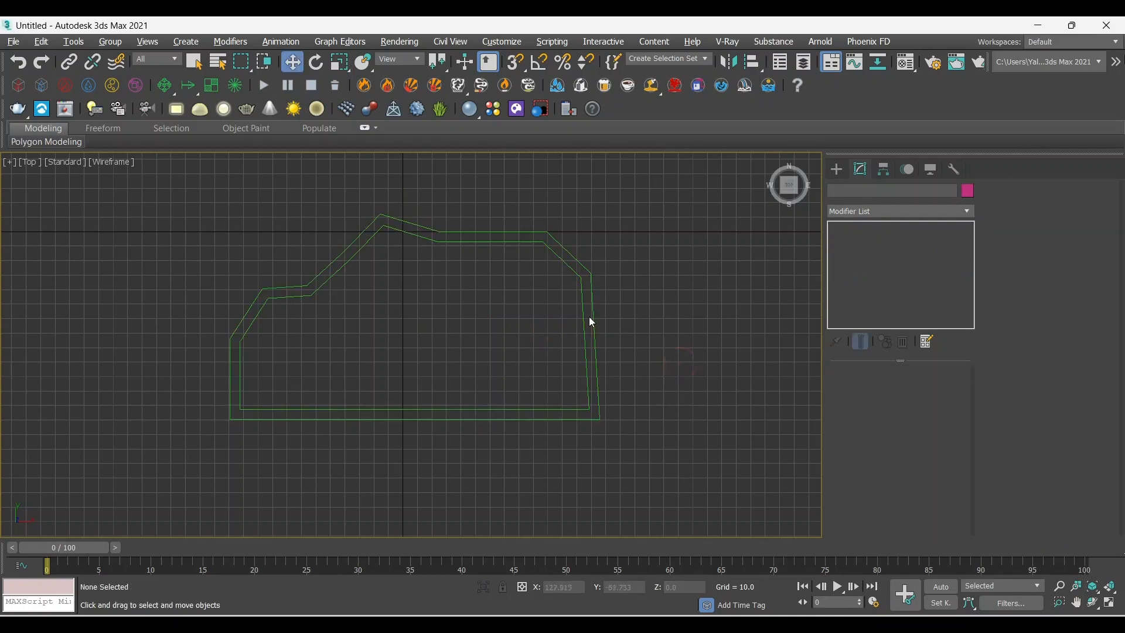
Step: Examine the outlined shape from several angles in the Perspective view, and return to a maximized Top view
{"action": "left_click", "coordinate": [590, 321]}
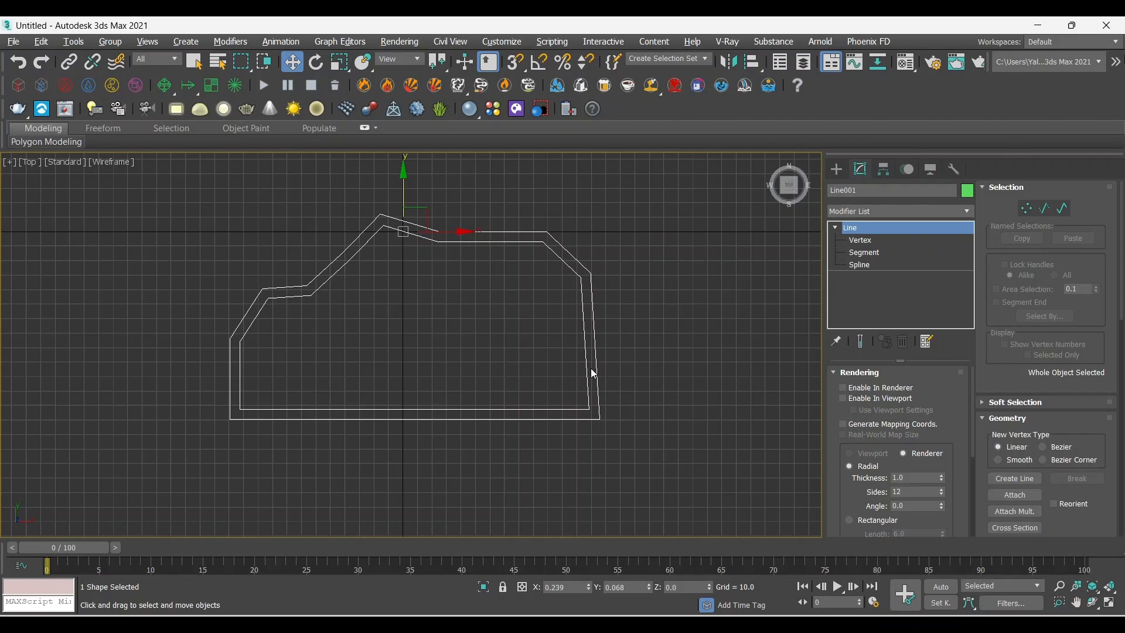
{"action": "key", "text": "alt+w"}
{"action": "left_click", "coordinate": [684, 409]}
{"action": "key", "text": "alt+w"}
{"action": "scroll", "coordinate": [527, 388], "scroll_direction": "down", "scroll_amount": 6}
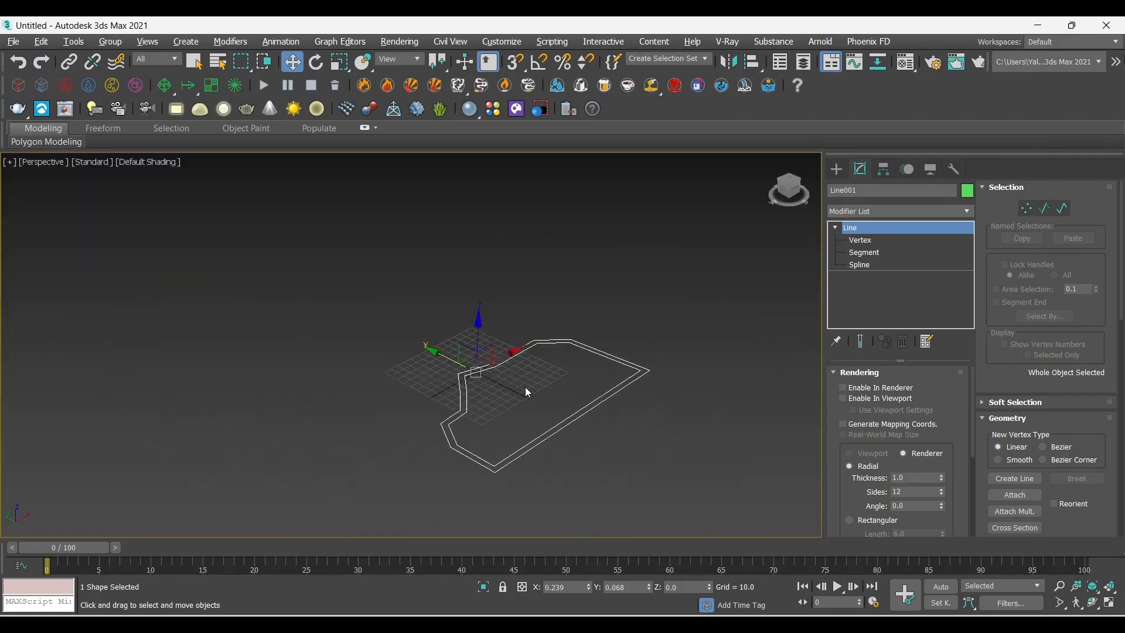
{"action": "middle_click_drag", "start_coordinate": [526, 389], "coordinate": [535, 440], "text": "alt"}
{"action": "scroll", "coordinate": [516, 419], "scroll_direction": "up", "scroll_amount": 5}
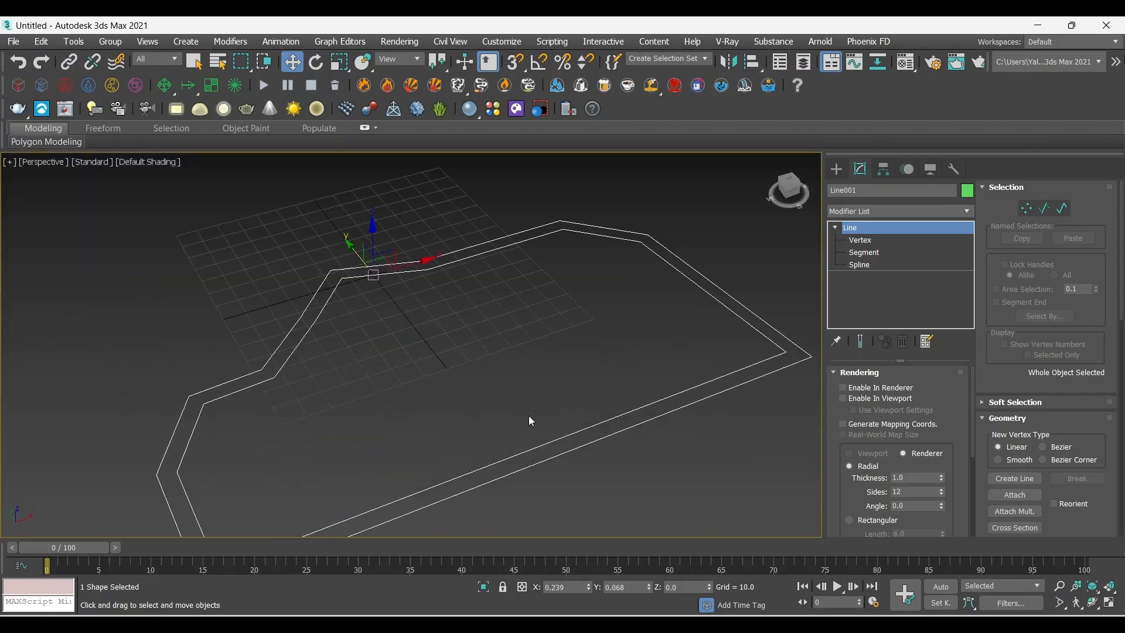
{"action": "scroll", "coordinate": [529, 417], "scroll_direction": "down", "scroll_amount": 4}
{"action": "middle_click_drag", "start_coordinate": [525, 377], "coordinate": [585, 403], "text": "alt"}
{"action": "key", "text": "alt+w"}
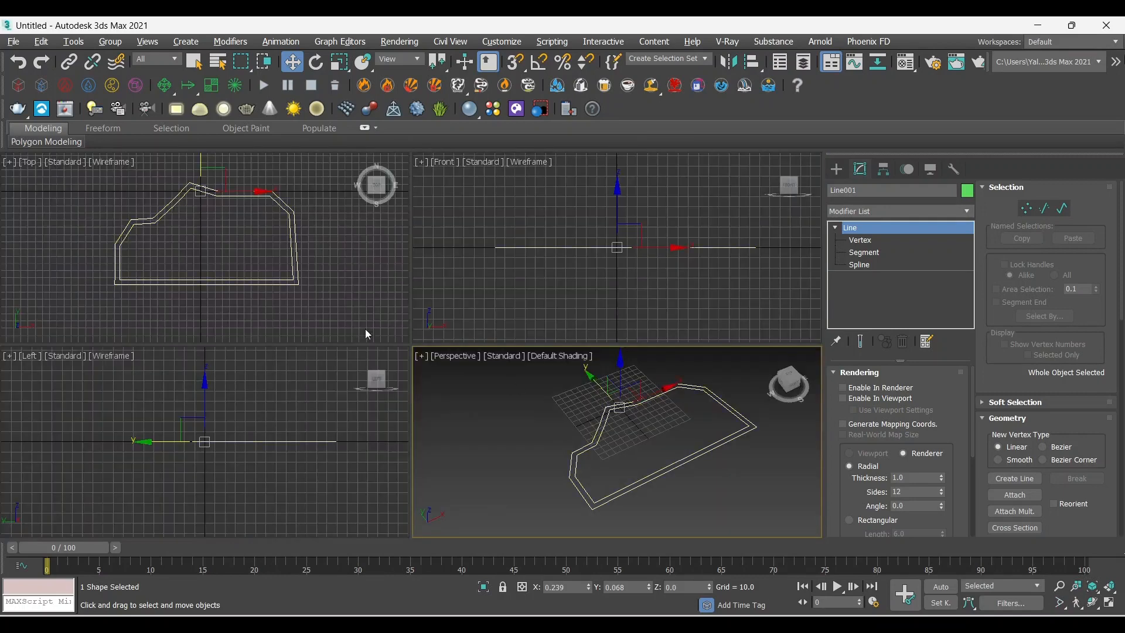
{"action": "right_click", "coordinate": [209, 265]}
{"action": "key", "text": "alt+w"}
{"action": "middle_click_drag", "start_coordinate": [484, 312], "coordinate": [241, 276]}
{"action": "scroll", "coordinate": [259, 278], "scroll_direction": "down", "scroll_amount": 5}
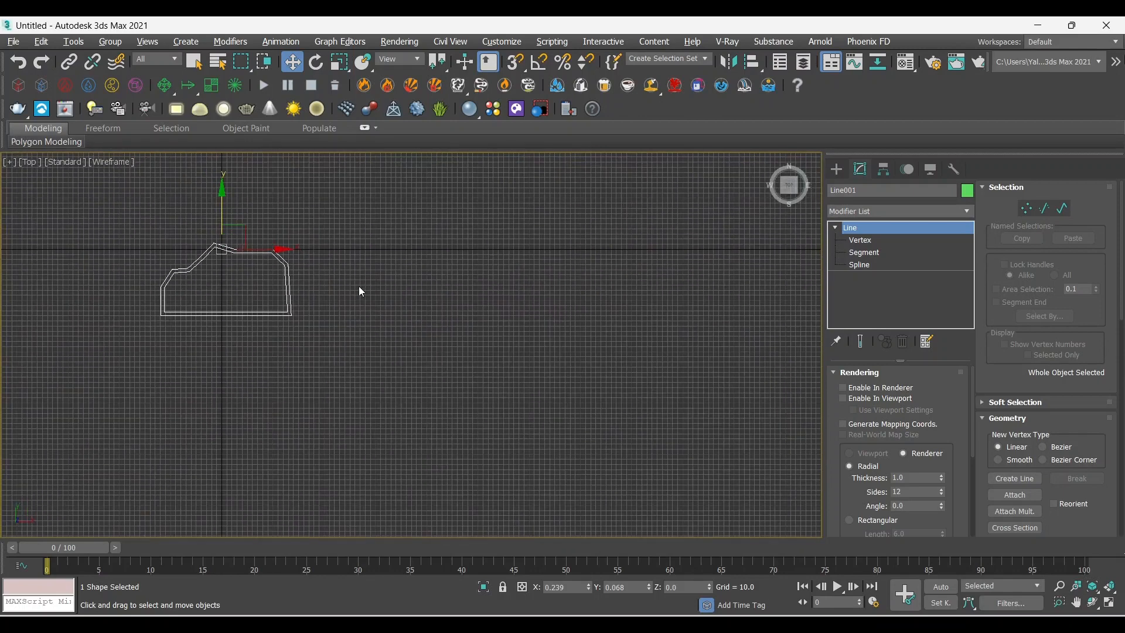
{"action": "scroll", "coordinate": [198, 349], "scroll_direction": "up", "scroll_amount": 5}
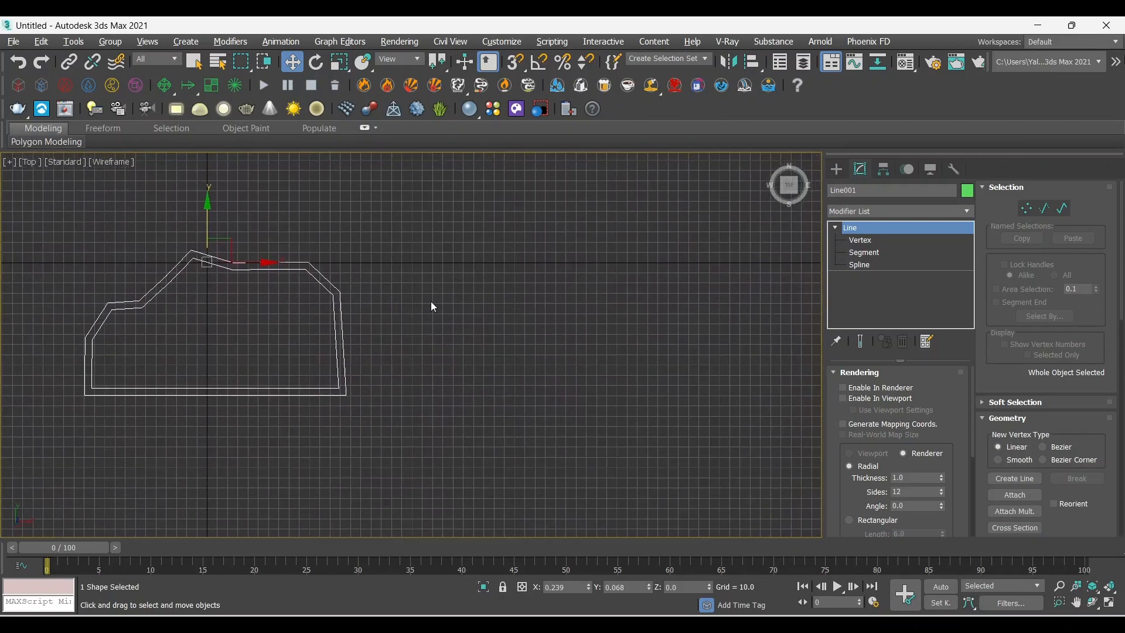
Step: Delete the outlined line shape from the Top view
{"action": "left_click", "coordinate": [432, 306]}
{"action": "left_click_drag", "start_coordinate": [258, 223], "coordinate": [227, 302]}
{"action": "middle_click_drag", "start_coordinate": [389, 332], "coordinate": [374, 340]}
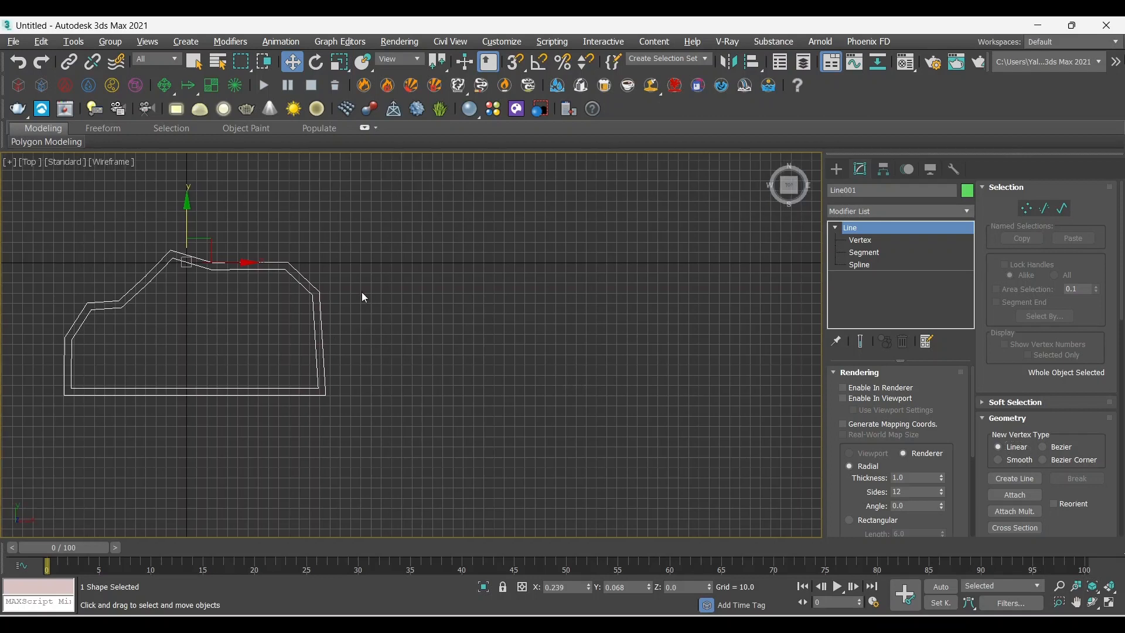
{"action": "left_click", "coordinate": [836, 171]}
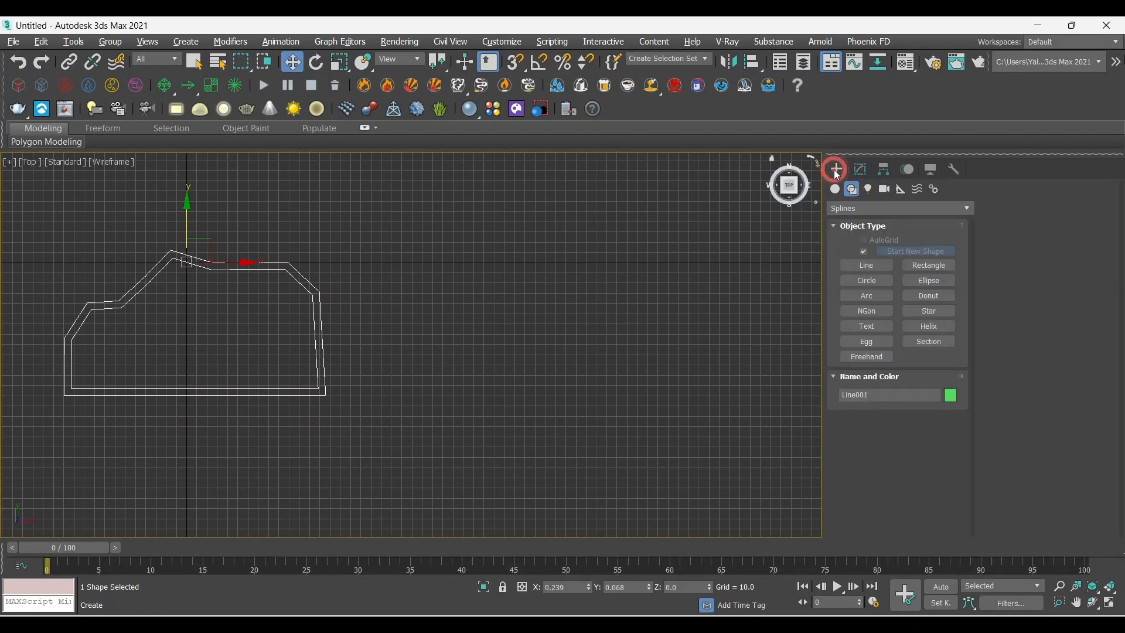
{"action": "left_click", "coordinate": [926, 266]}
{"action": "middle_click_drag", "start_coordinate": [460, 385], "coordinate": [374, 394]}
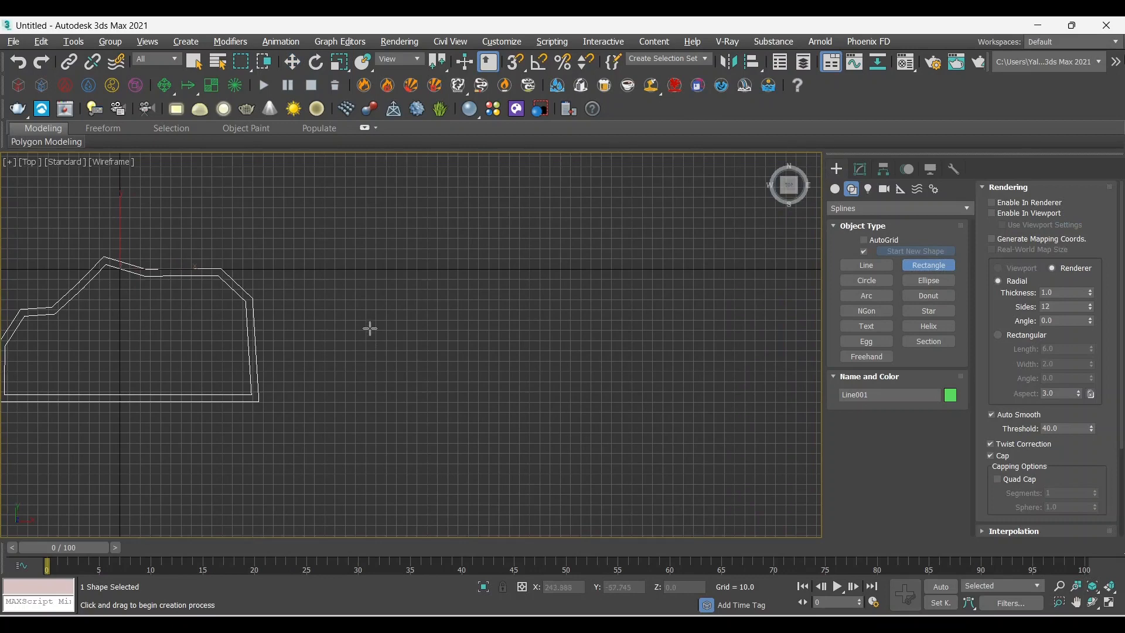
{"action": "key", "text": "w"}
{"action": "key", "text": "Delete"}
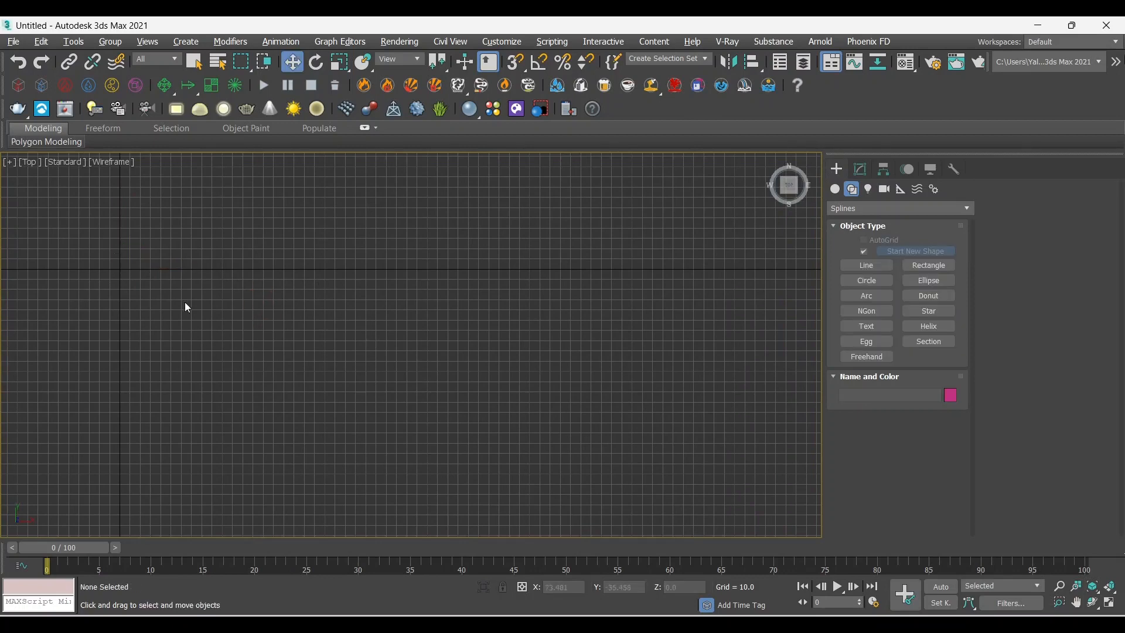
Step: Draw a wide rectangle freehand around the origin in the Top view
{"action": "middle_click_drag", "start_coordinate": [184, 302], "coordinate": [432, 342]}
{"action": "scroll", "coordinate": [378, 367], "scroll_direction": "up", "scroll_amount": 3}
{"action": "scroll", "coordinate": [378, 367], "scroll_direction": "up", "scroll_amount": 2}
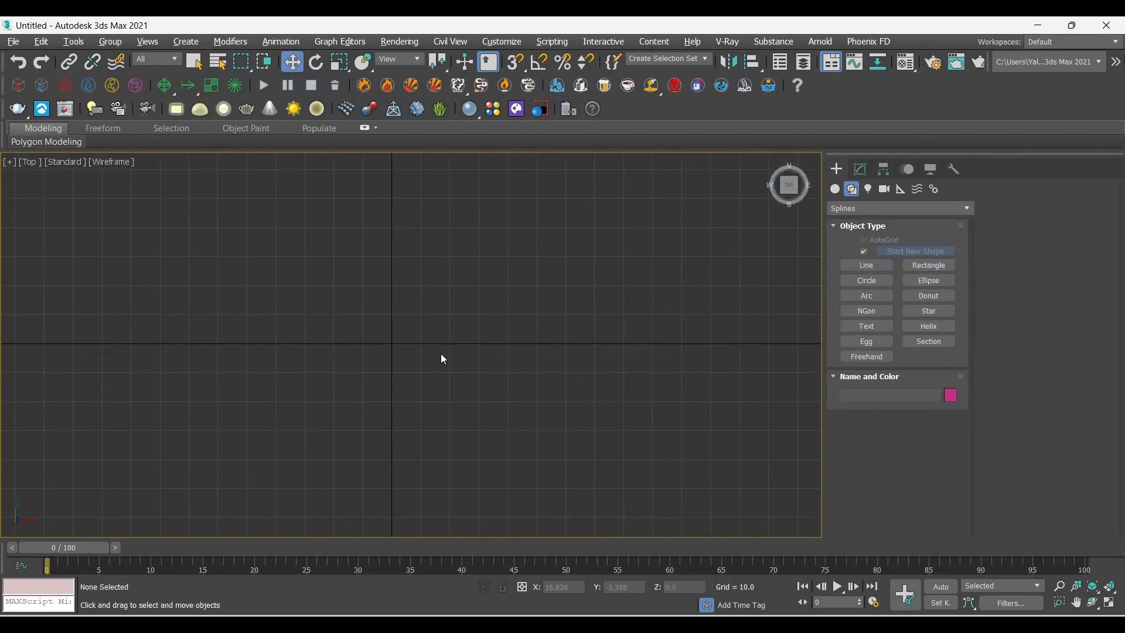
{"action": "left_click", "coordinate": [936, 266]}
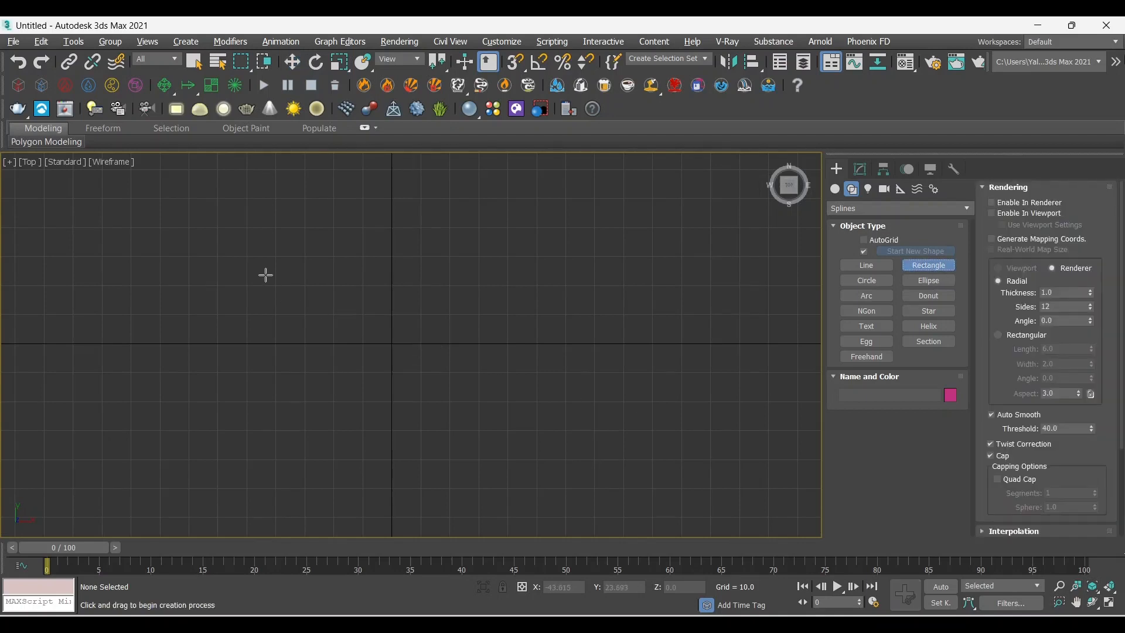
{"action": "left_click_drag", "start_coordinate": [268, 278], "coordinate": [502, 471]}
{"action": "middle_click_drag", "start_coordinate": [588, 446], "coordinate": [558, 391]}
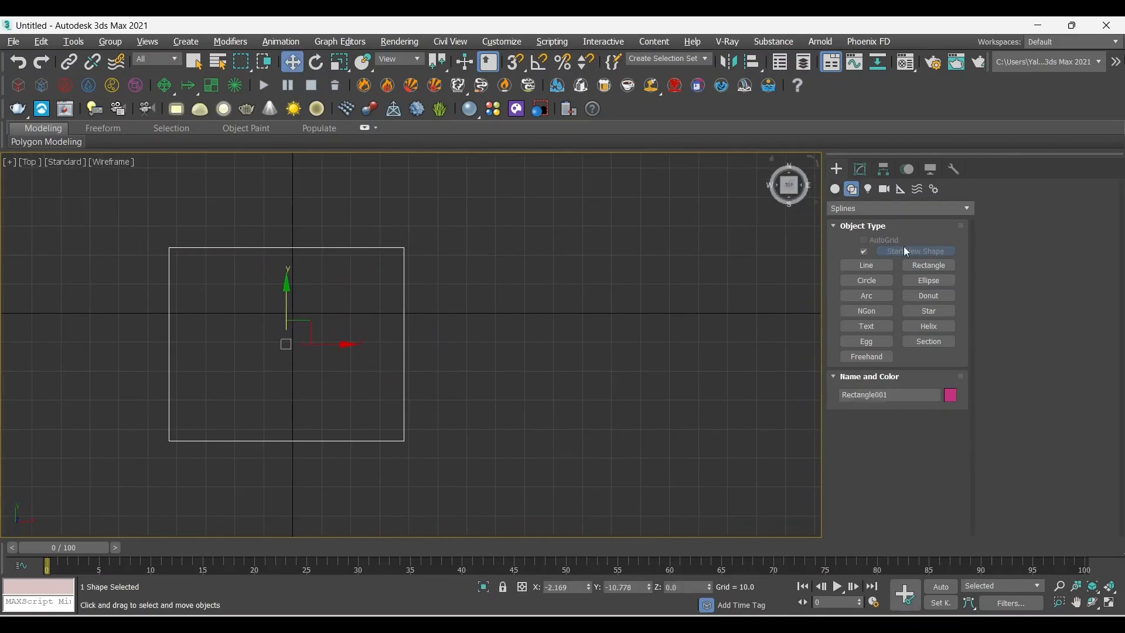
Step: Set both the length and width to 20 for a new rectangle defined by keyboard entry
{"action": "left_click", "coordinate": [919, 267]}
{"action": "scroll", "coordinate": [1019, 463], "scroll_direction": "down", "scroll_amount": 3}
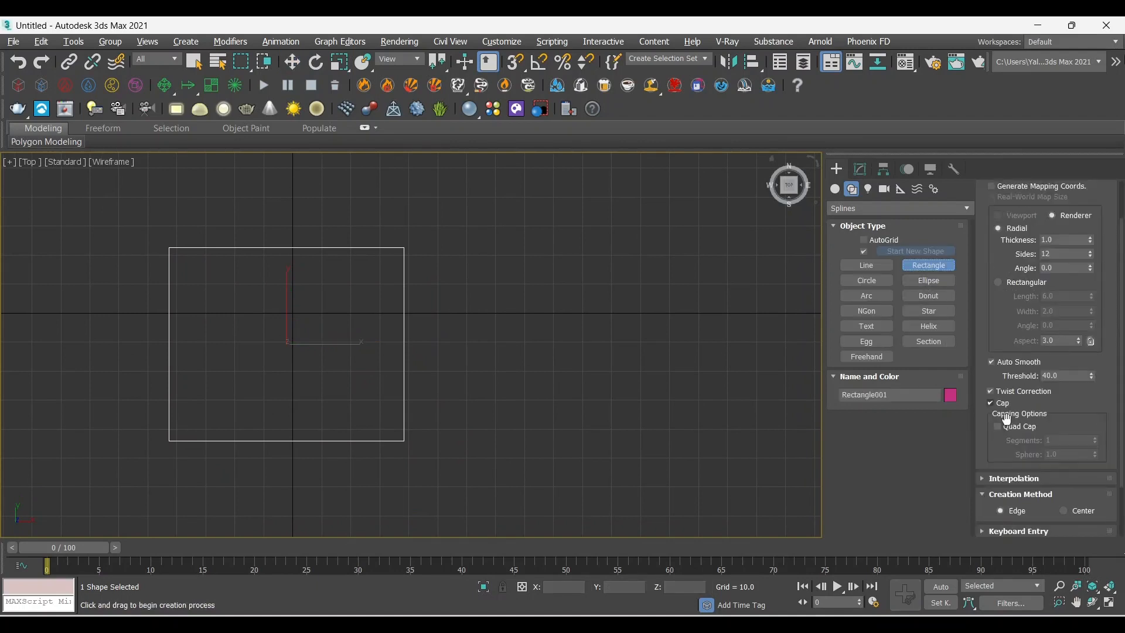
{"action": "left_click", "coordinate": [1016, 478]}
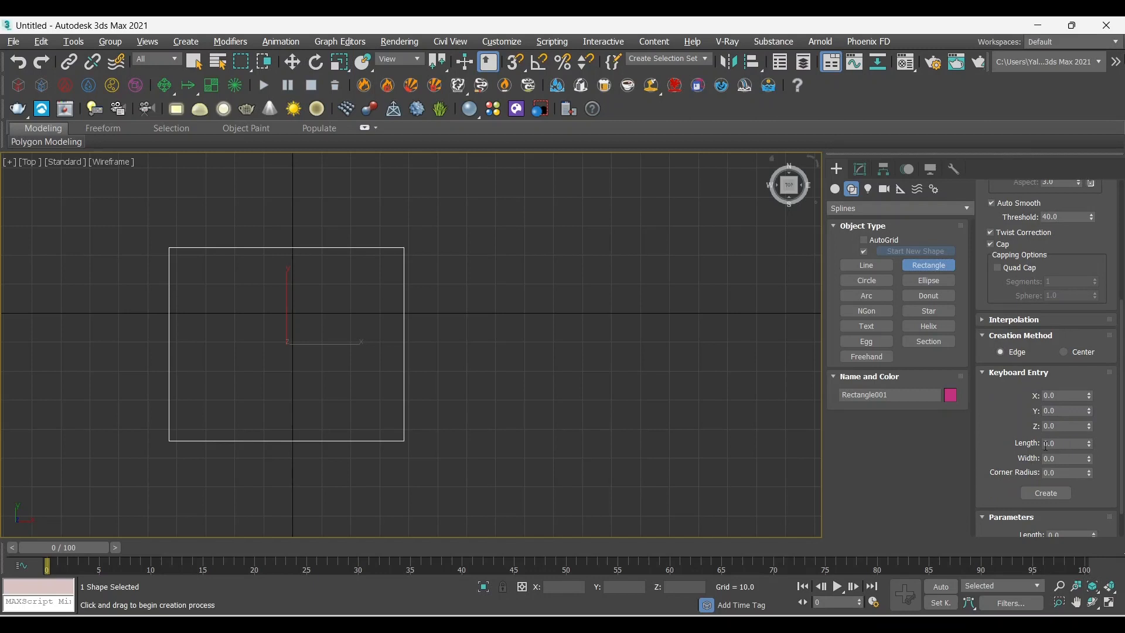
{"action": "left_click_drag", "start_coordinate": [1061, 445], "coordinate": [1016, 452]}
{"action": "left_click", "coordinate": [1015, 452]}
{"action": "left_click", "coordinate": [1046, 444]}
{"action": "type", "text": "20"}
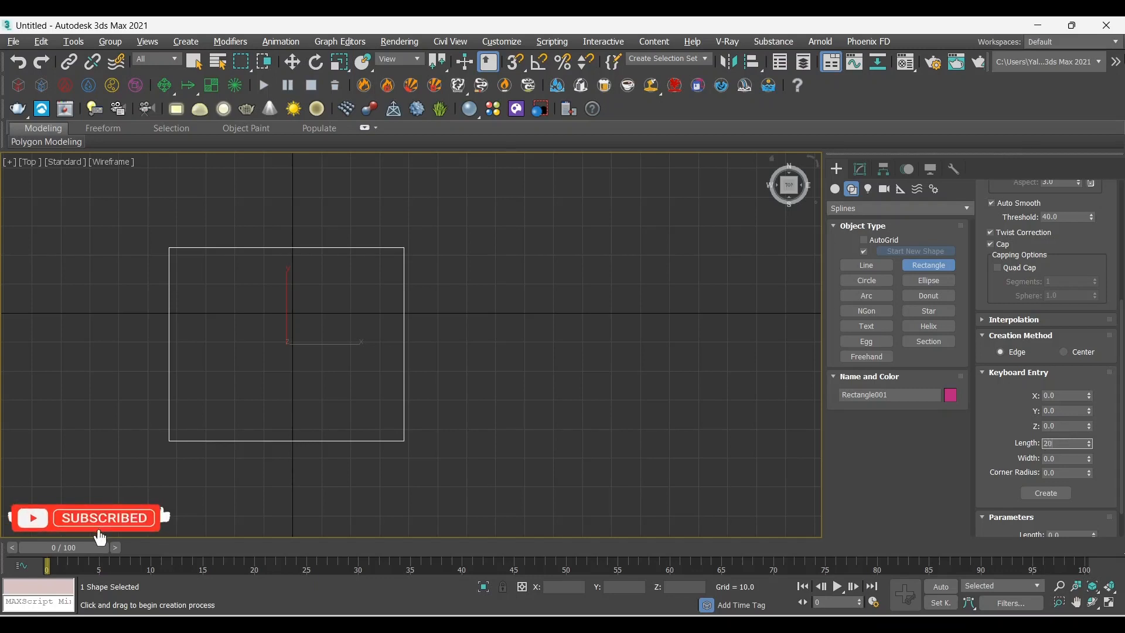
{"action": "key", "text": "Tab"}
{"action": "type", "text": "20"}
{"action": "key", "text": "Tab"}
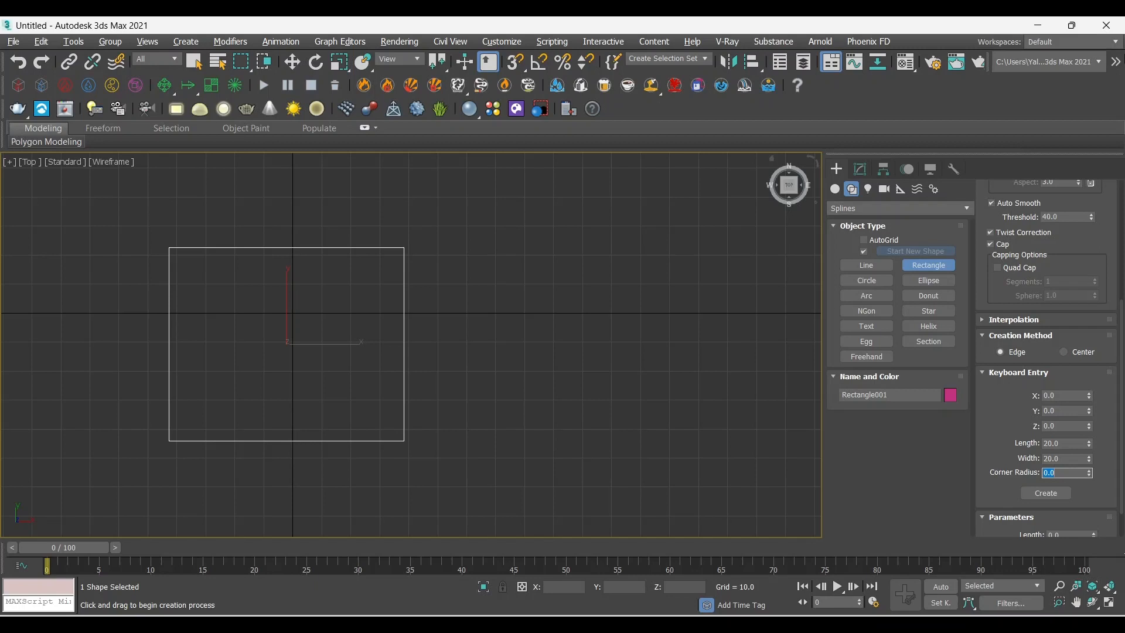
Step: Set the corner radius to 5 and create the rounded rectangle at the origin
{"action": "type", "text": "5"}
{"action": "key", "text": "Return"}
{"action": "left_click", "coordinate": [1047, 493]}
{"action": "key", "text": "w"}
{"action": "scroll", "coordinate": [282, 305], "scroll_direction": "up", "scroll_amount": 5}
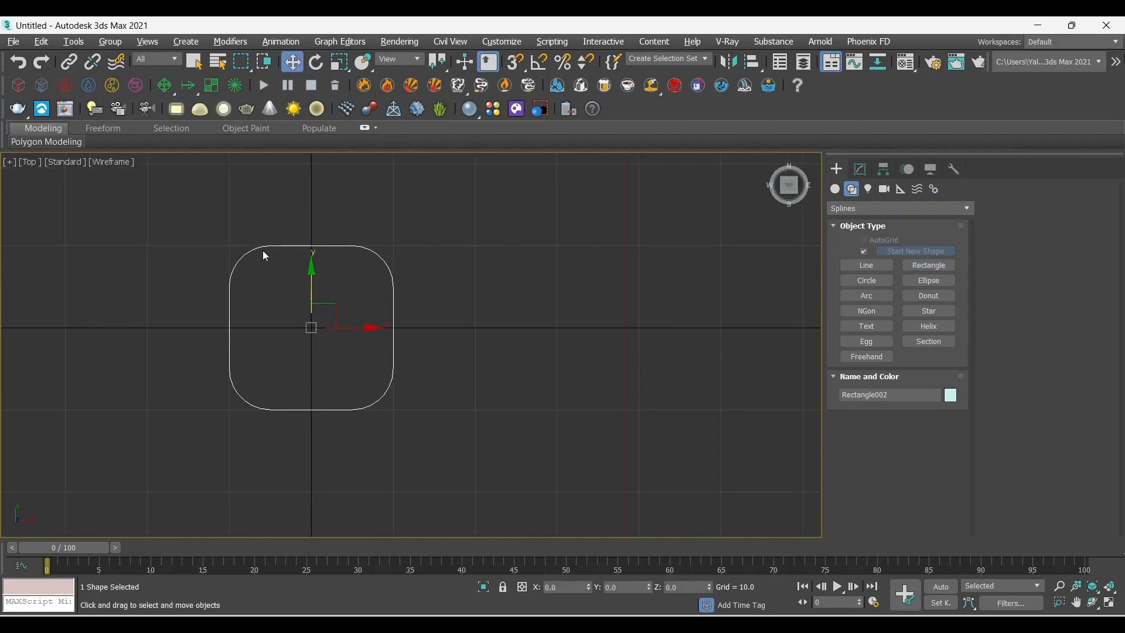
{"action": "middle_click_drag", "start_coordinate": [339, 357], "coordinate": [436, 385]}
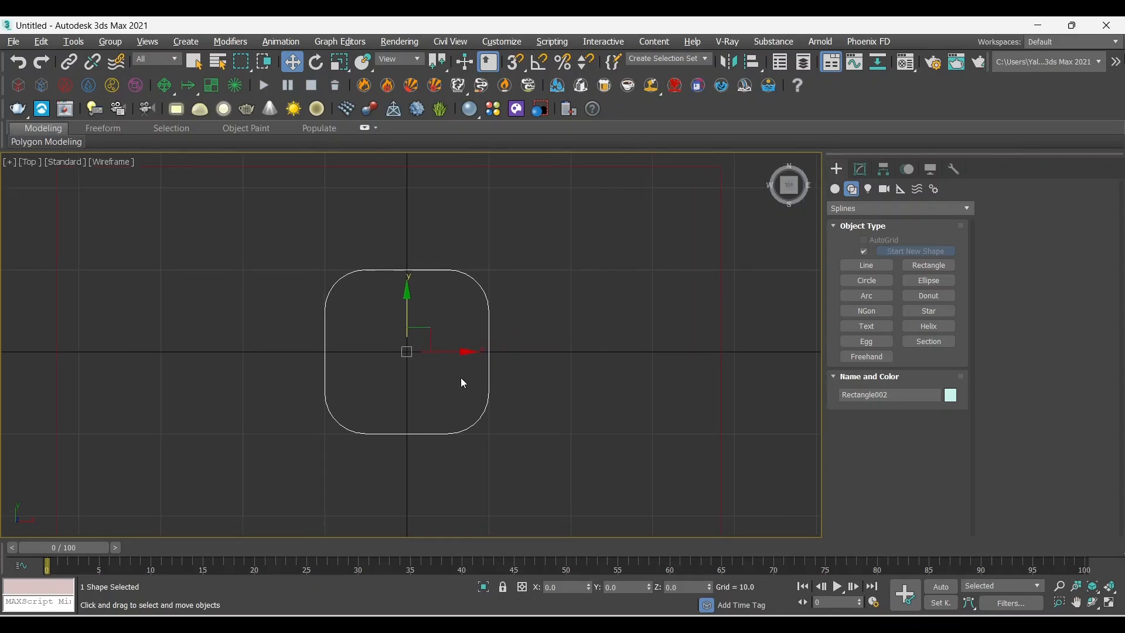
Step: Draw a shallow, upward-bulging arc freehand to the right of the rectangles, with both ends on the horizontal axis
{"action": "left_click", "coordinate": [869, 297]}
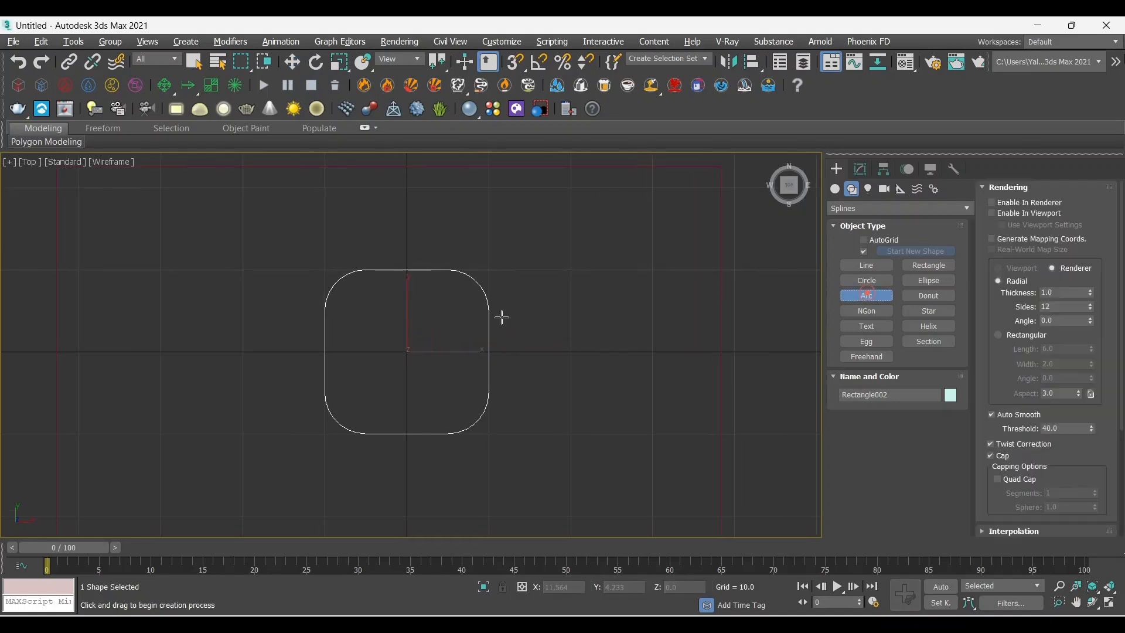
{"action": "scroll", "coordinate": [503, 317], "scroll_direction": "down", "scroll_amount": 5}
{"action": "middle_click_drag", "start_coordinate": [583, 329], "coordinate": [328, 344]}
{"action": "left_click_drag", "start_coordinate": [388, 340], "coordinate": [593, 340]}
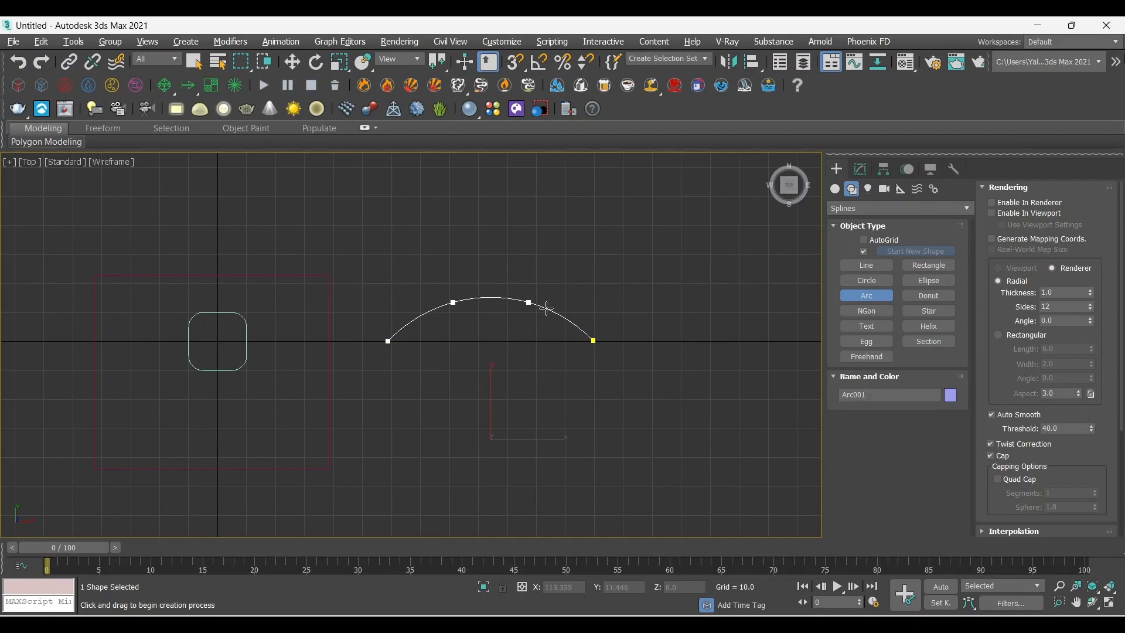
{"action": "left_click", "coordinate": [546, 308]}
{"action": "right_click", "coordinate": [626, 312]}
{"action": "left_click", "coordinate": [937, 312]}
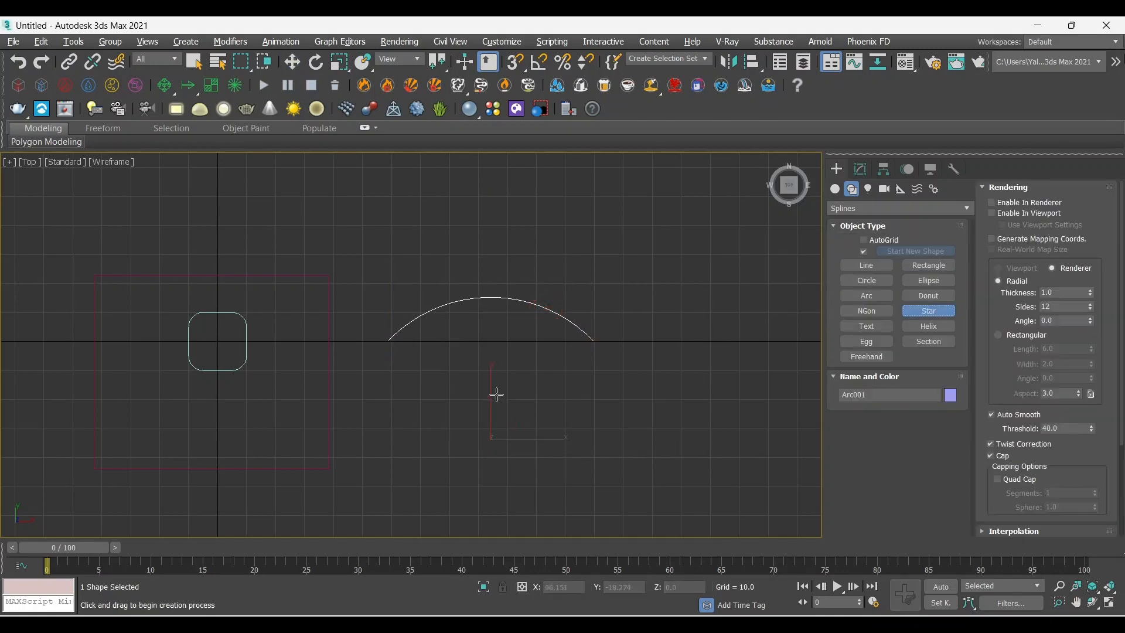
{"action": "left_click_drag", "start_coordinate": [497, 395], "coordinate": [511, 449]}
{"action": "left_click", "coordinate": [511, 449]}
{"action": "right_click", "coordinate": [589, 430]}
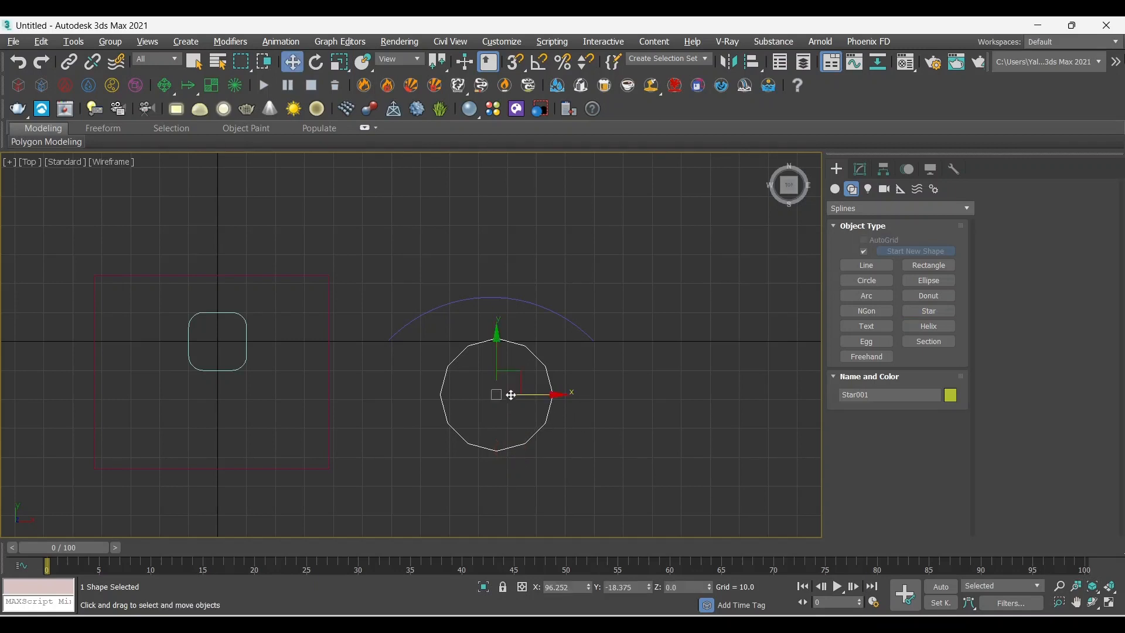
{"action": "key", "text": "Delete"}
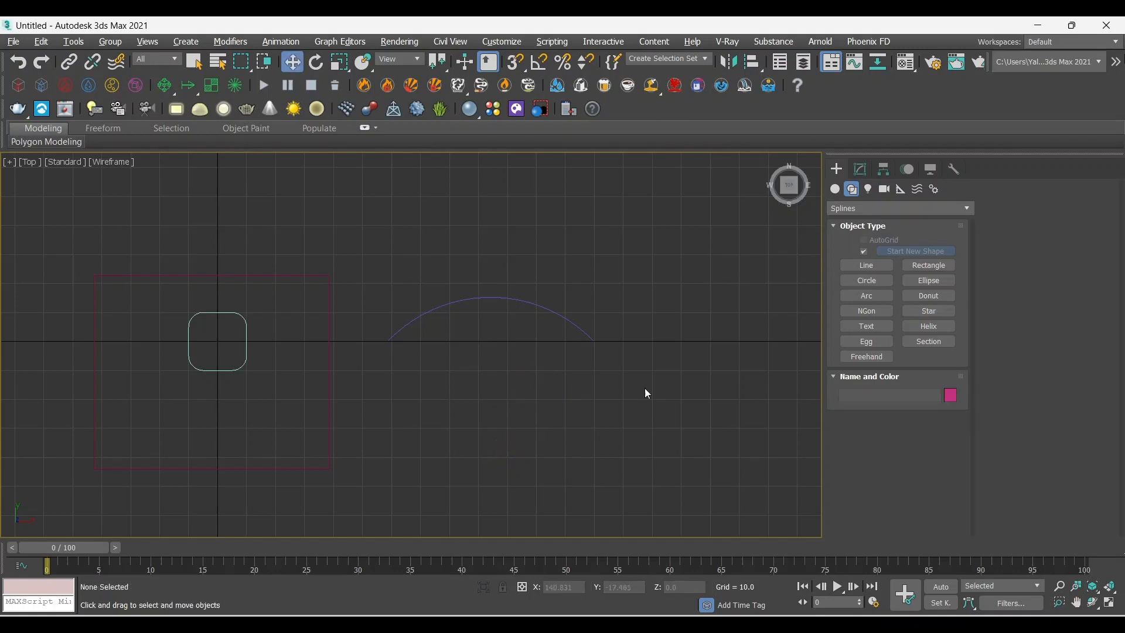
Step: Draw a six-pointed star freehand beneath the arc's crown, and clear the selection
{"action": "left_click", "coordinate": [933, 314]}
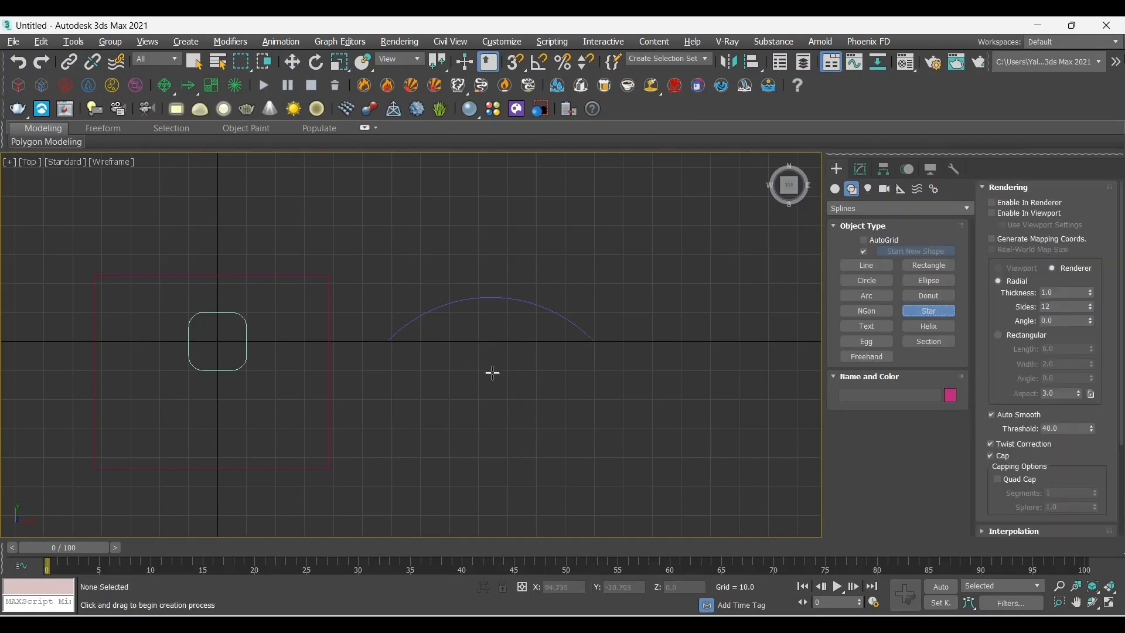
{"action": "left_click_drag", "start_coordinate": [493, 373], "coordinate": [511, 430]}
{"action": "left_click", "coordinate": [501, 396]}
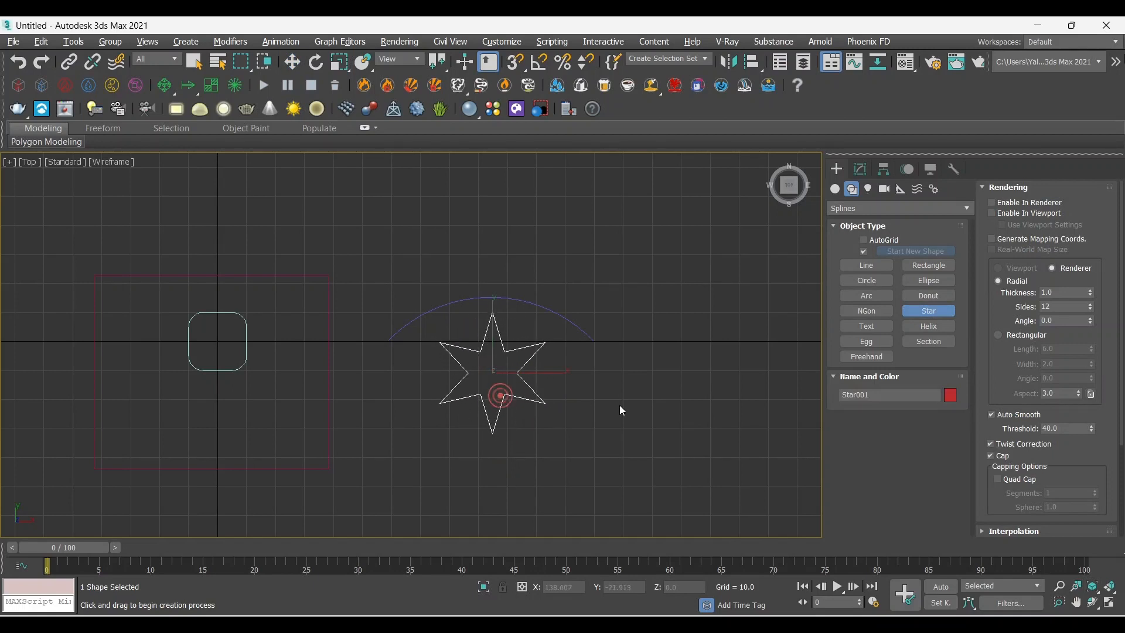
{"action": "key", "text": "w"}
{"action": "middle_click_drag", "start_coordinate": [609, 437], "coordinate": [681, 420]}
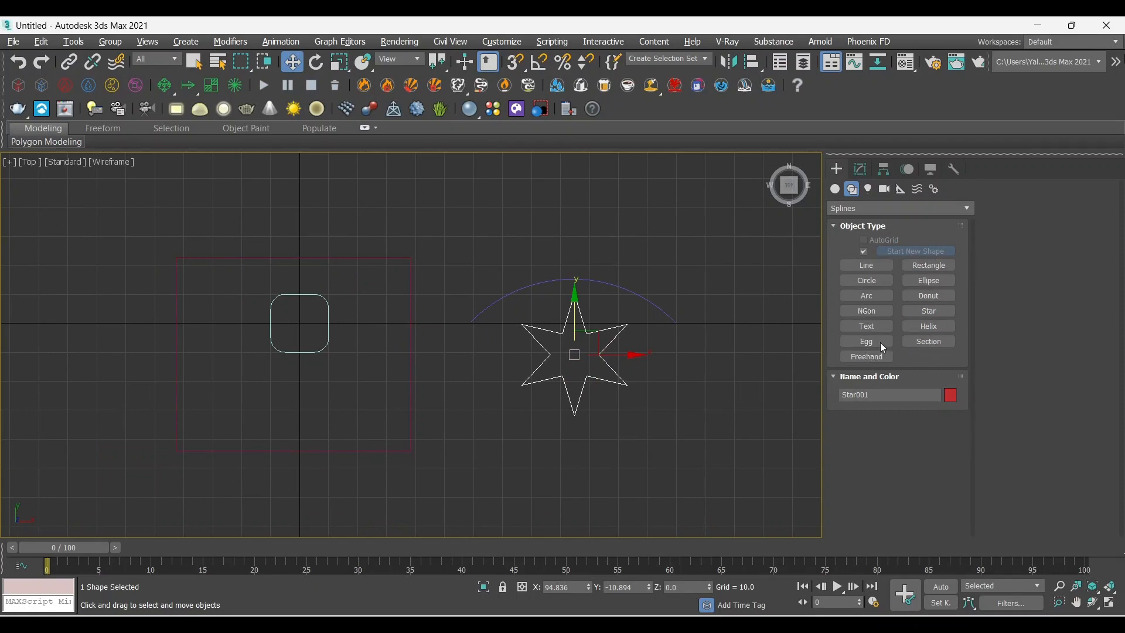
{"action": "left_click", "coordinate": [410, 398]}
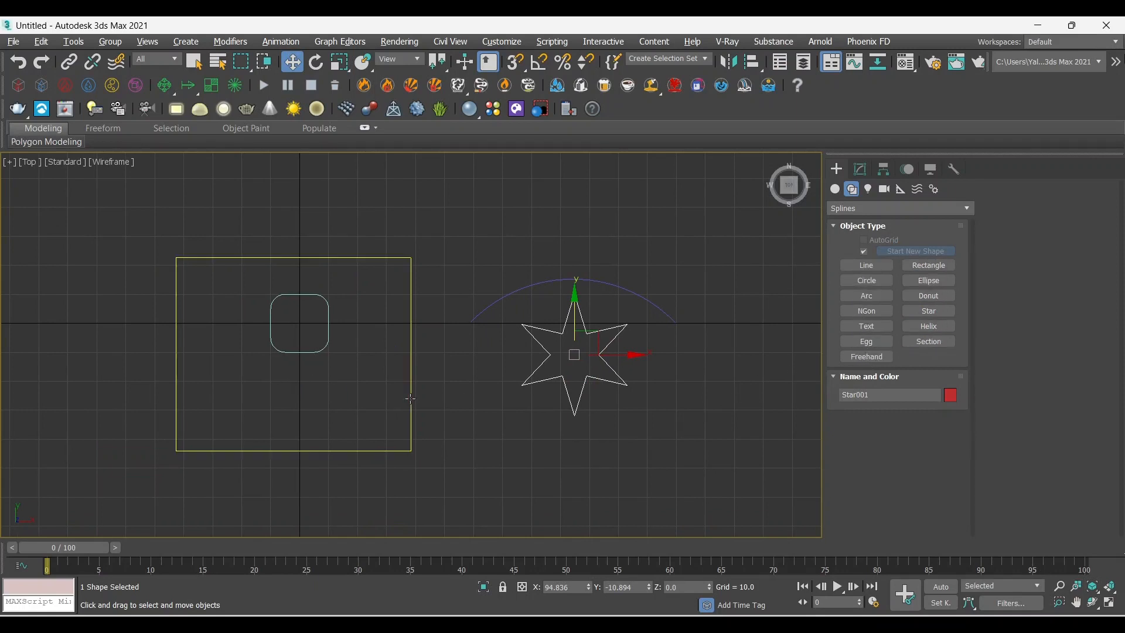
{"action": "left_click", "coordinate": [334, 417]}
{"action": "middle_click_drag", "start_coordinate": [443, 439], "coordinate": [488, 426]}
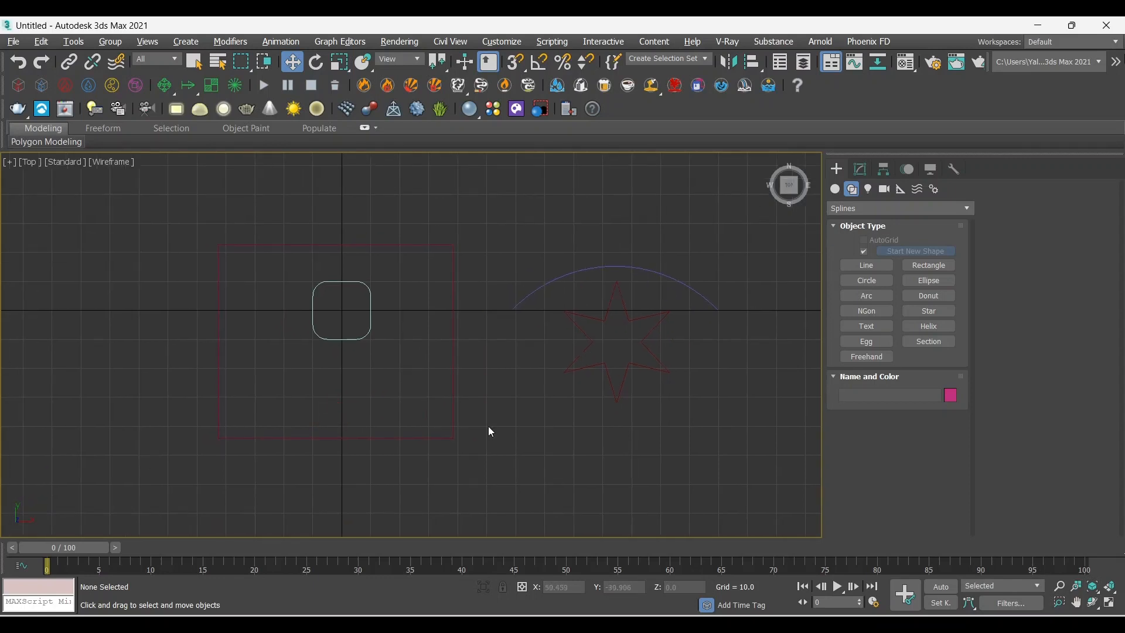